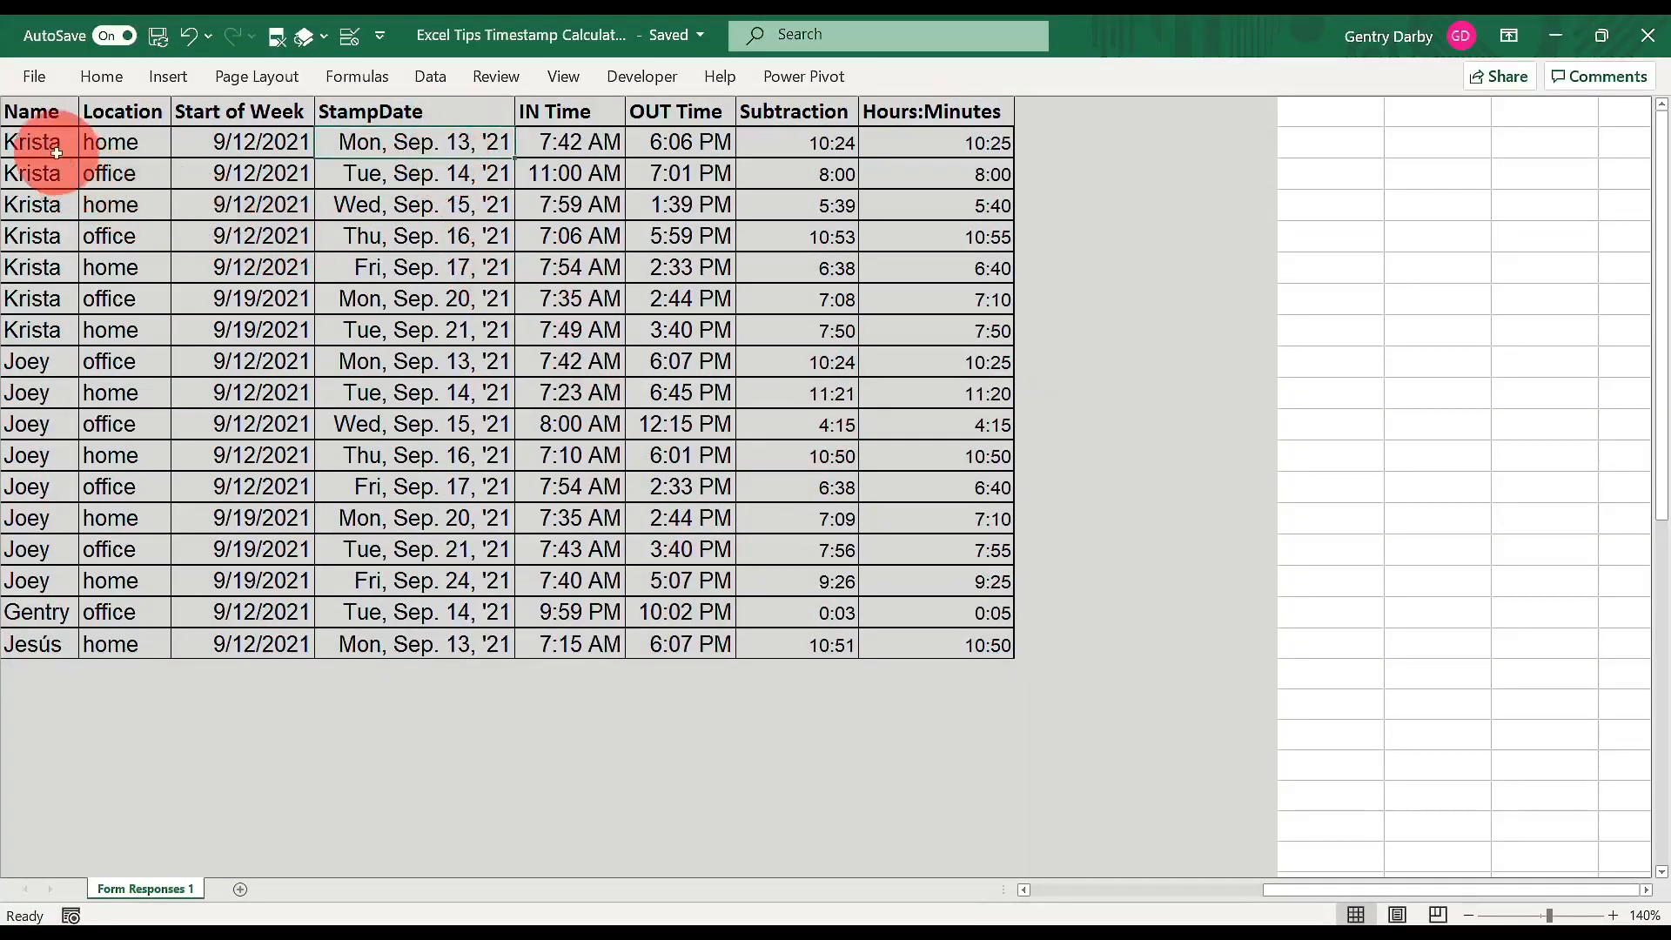
# Open the Form Responses 1 query in the Power Query Editor.
pyautogui.moveTo(26, 142); pyautogui.dragTo(336, 269)
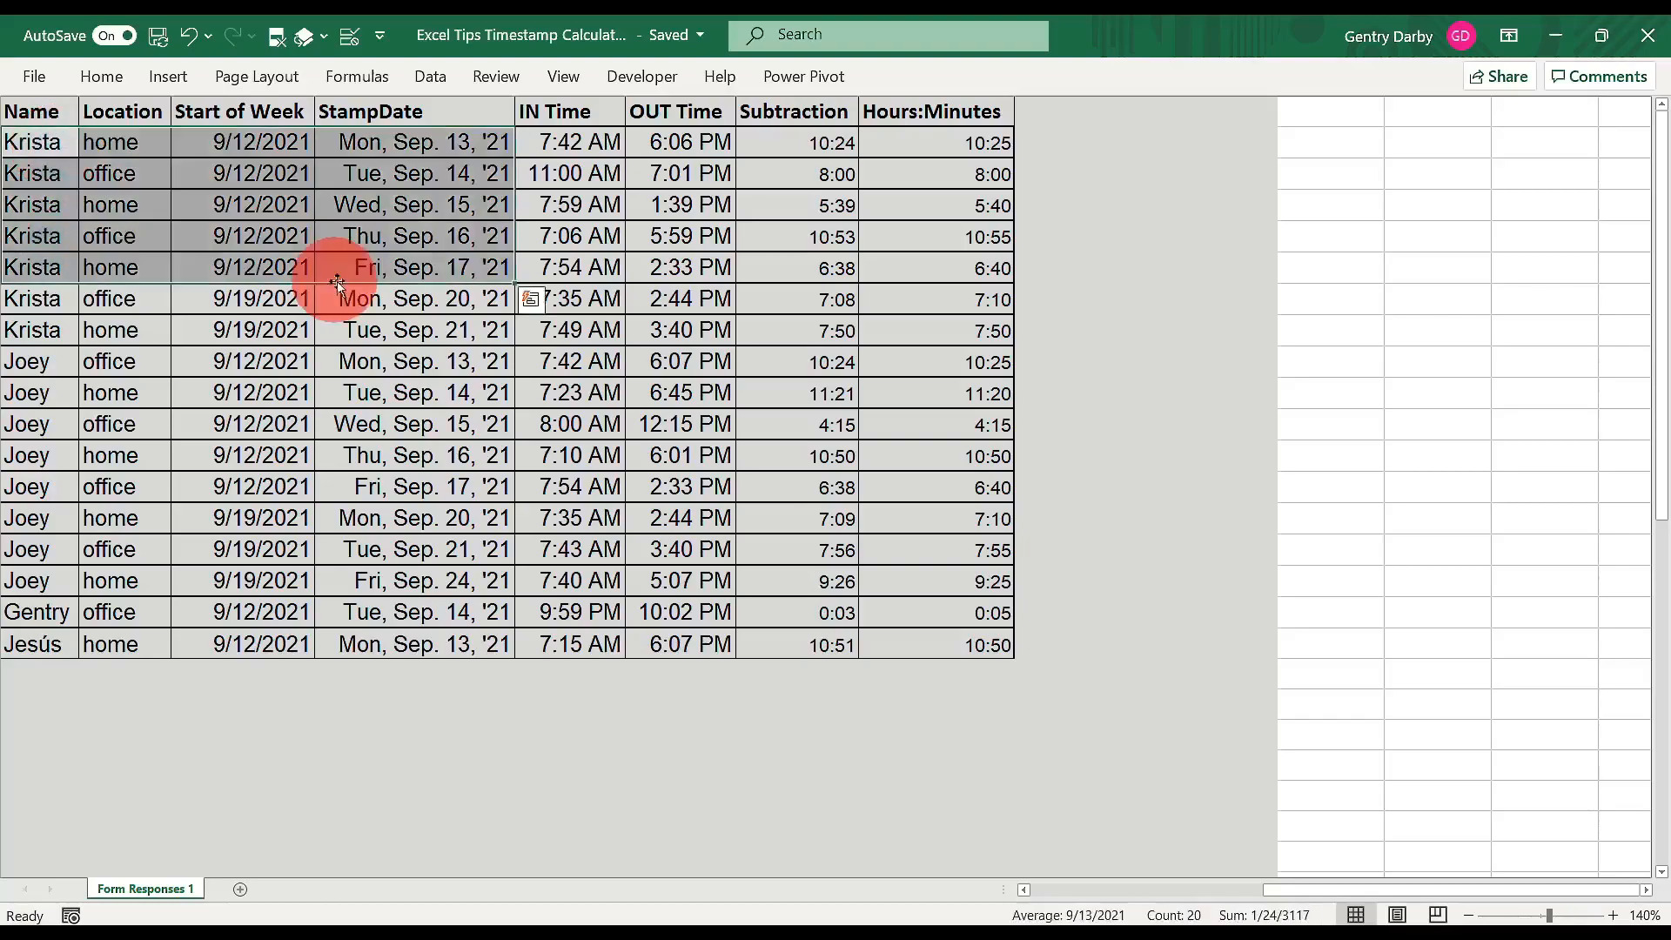
pyautogui.click(430, 77)
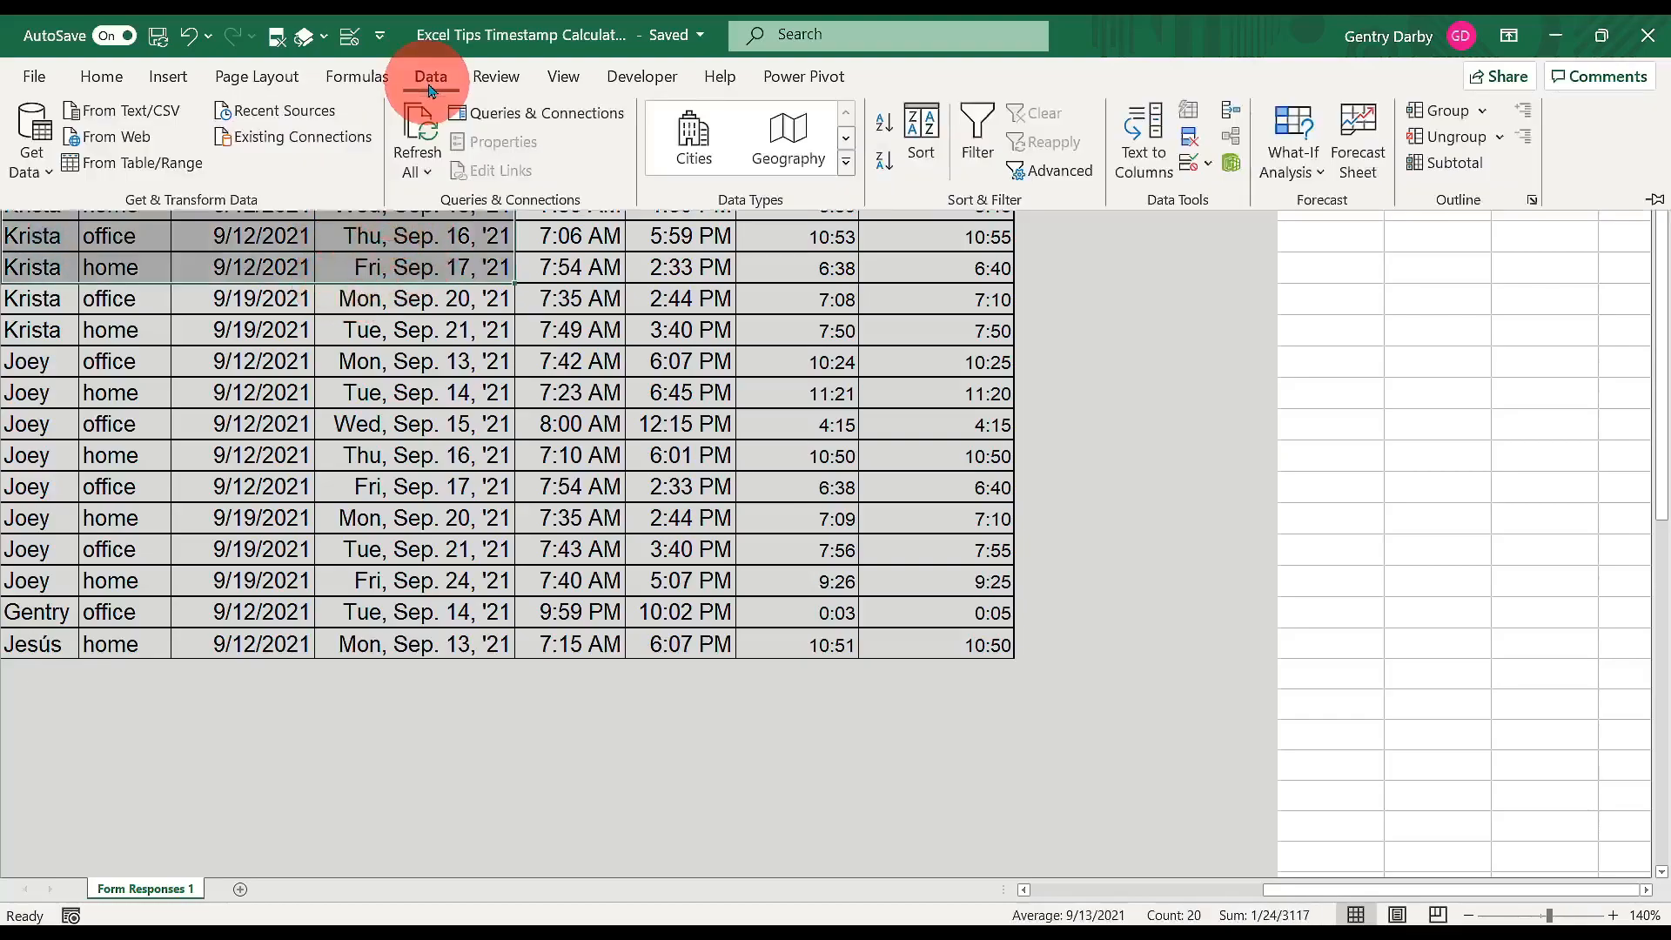
pyautogui.click(162, 165)
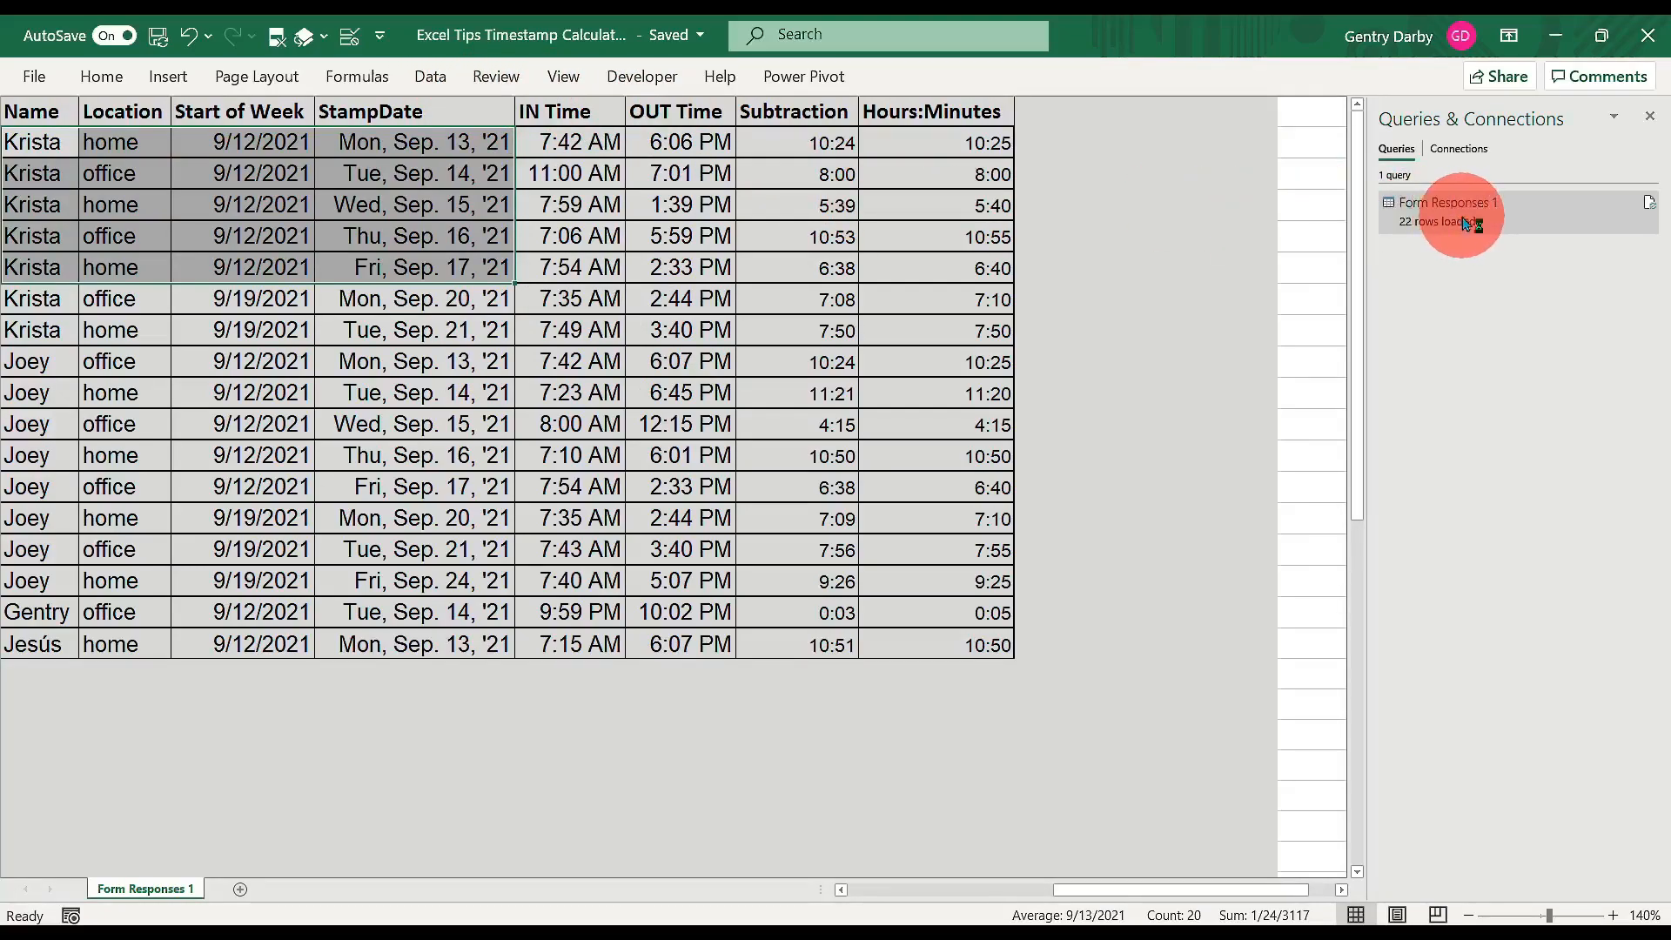
pyautogui.doubleClick(1467, 223)
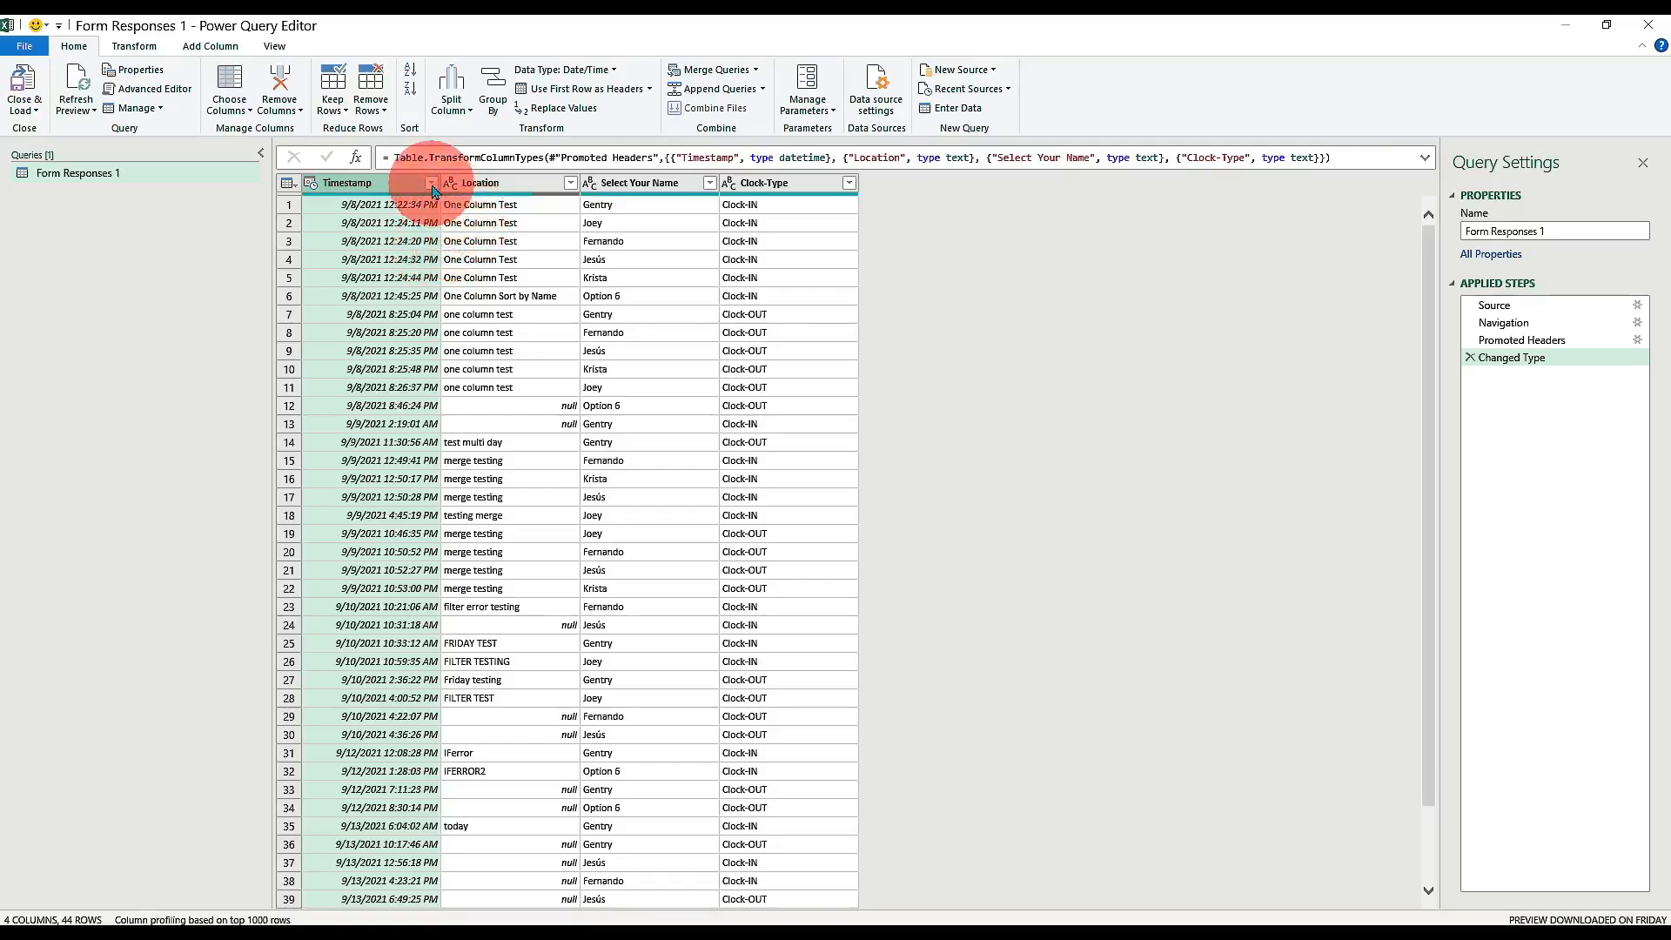
# Examine the date and time entries in the Timestamp column's filter list without applying a filter.
pyautogui.click(431, 183)
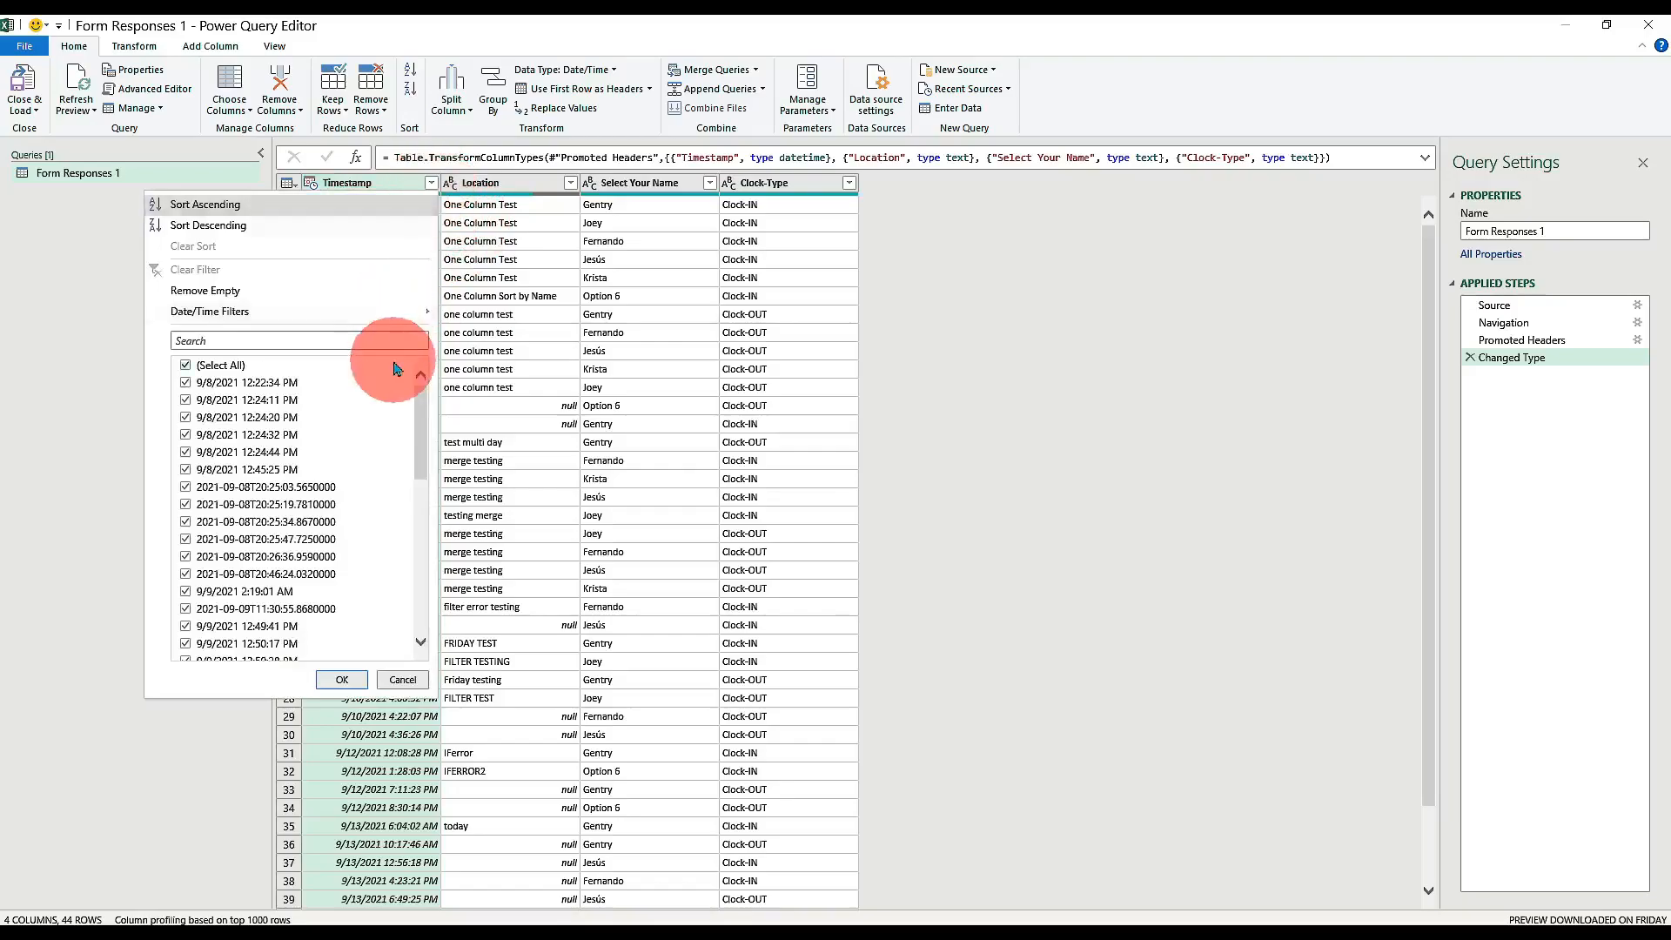
pyautogui.moveTo(419, 461); pyautogui.dragTo(439, 362)
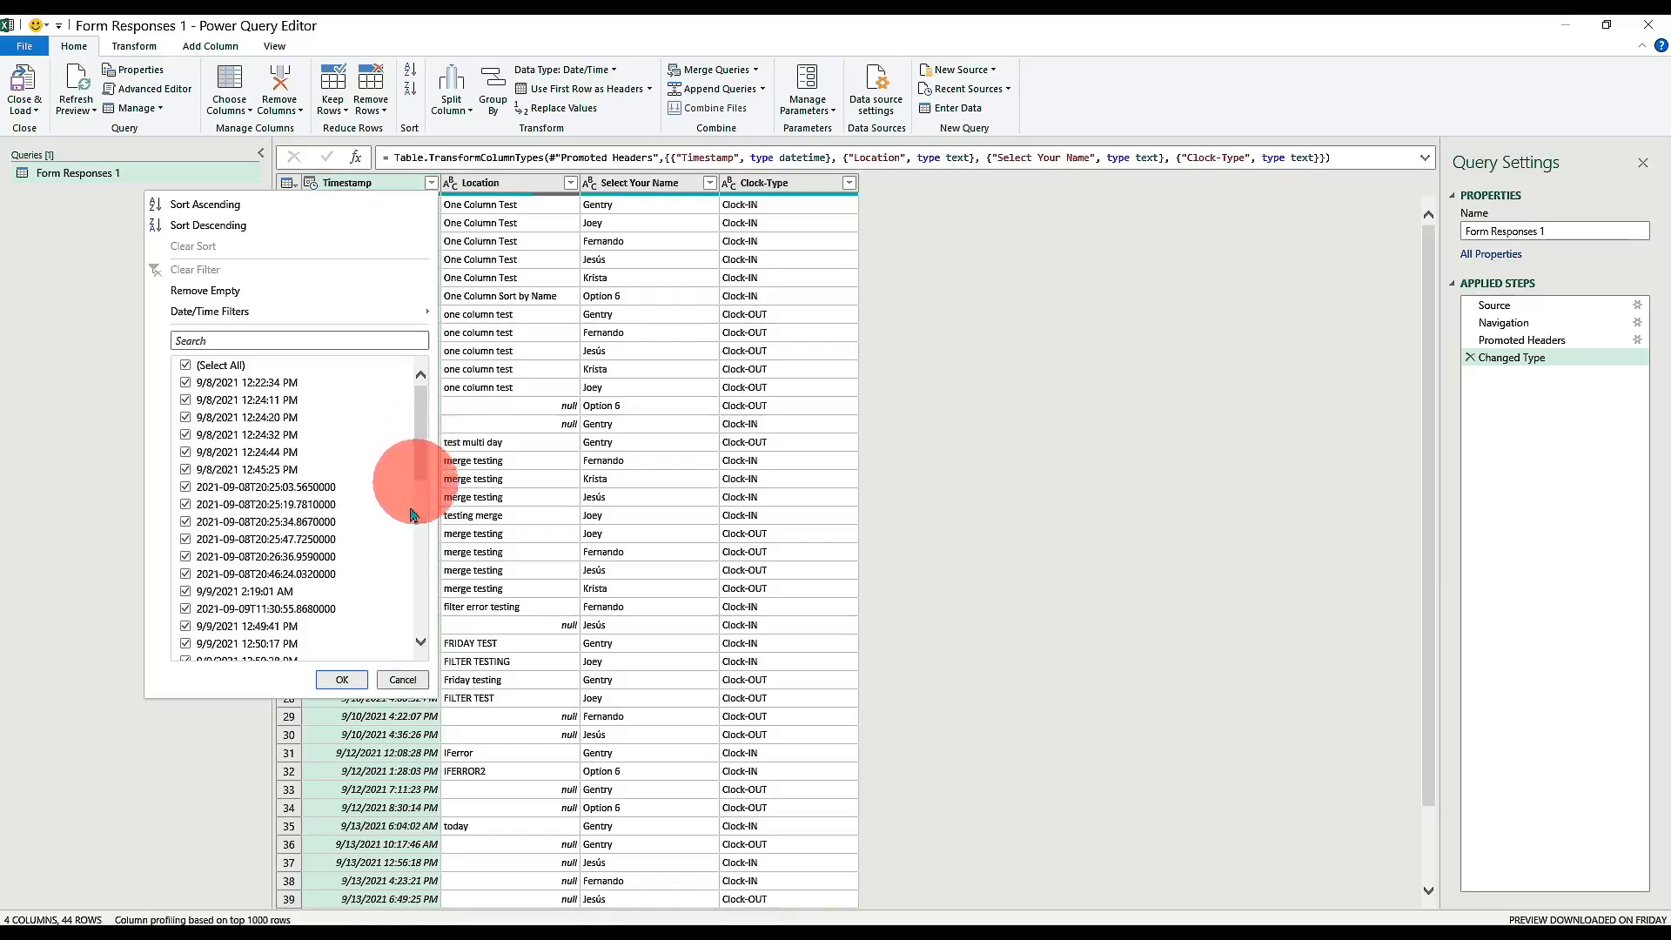
pyautogui.click(403, 679)
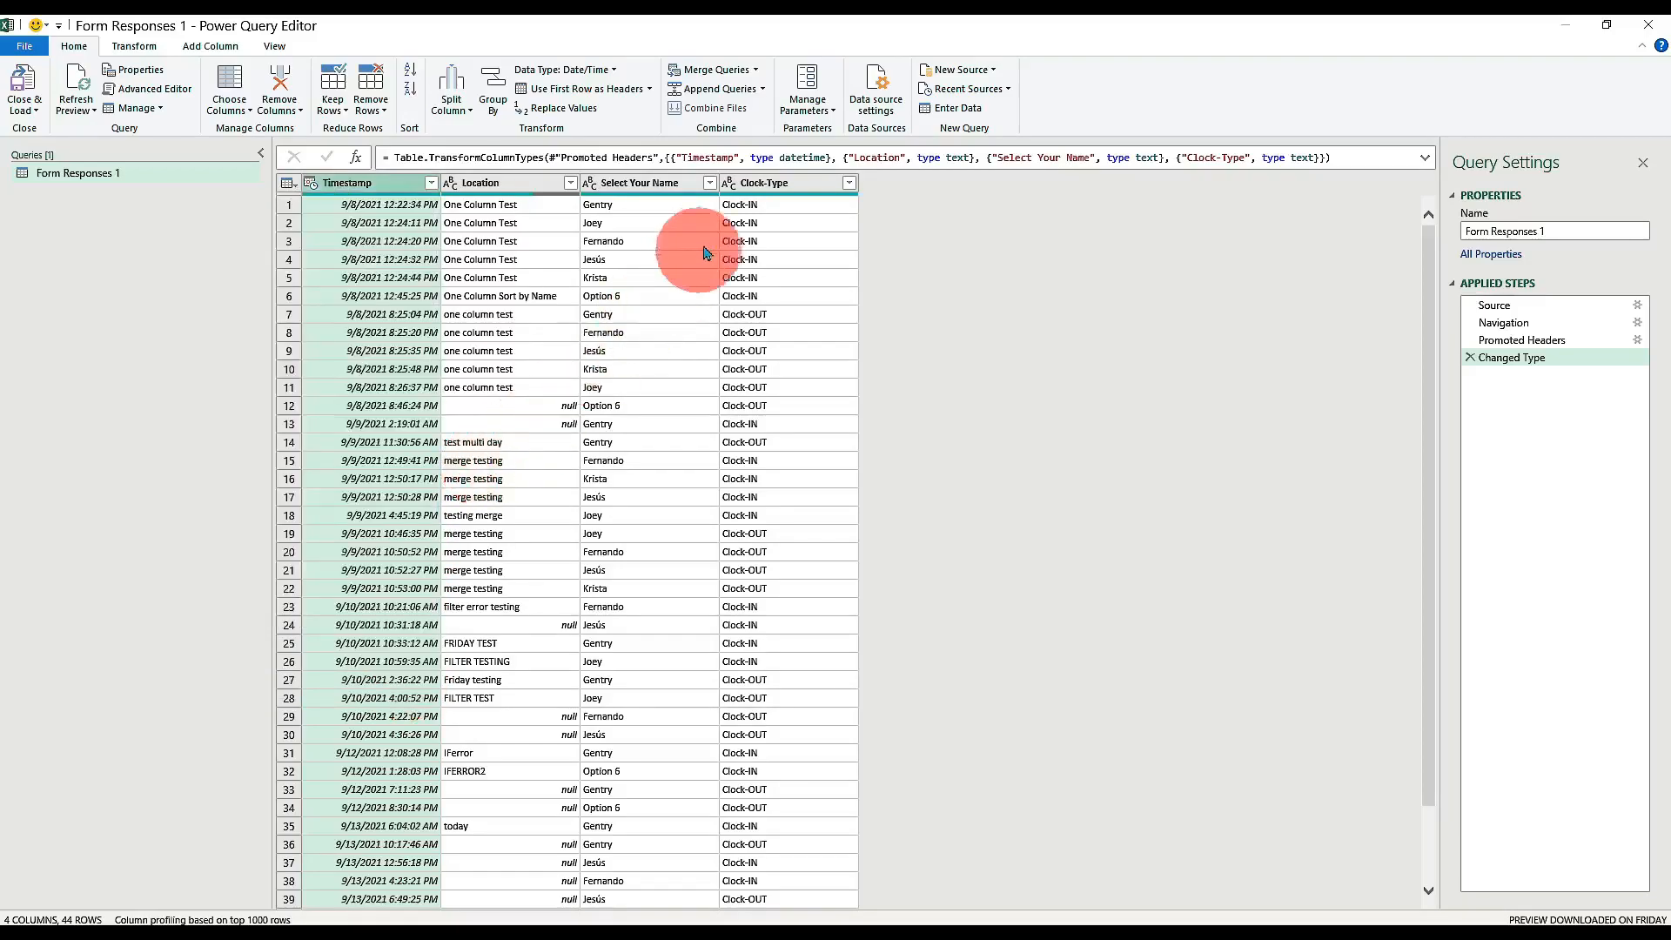
# Sort the query rows in ascending order by Select Your Name first and by Timestamp second.
pyautogui.click(784, 185)
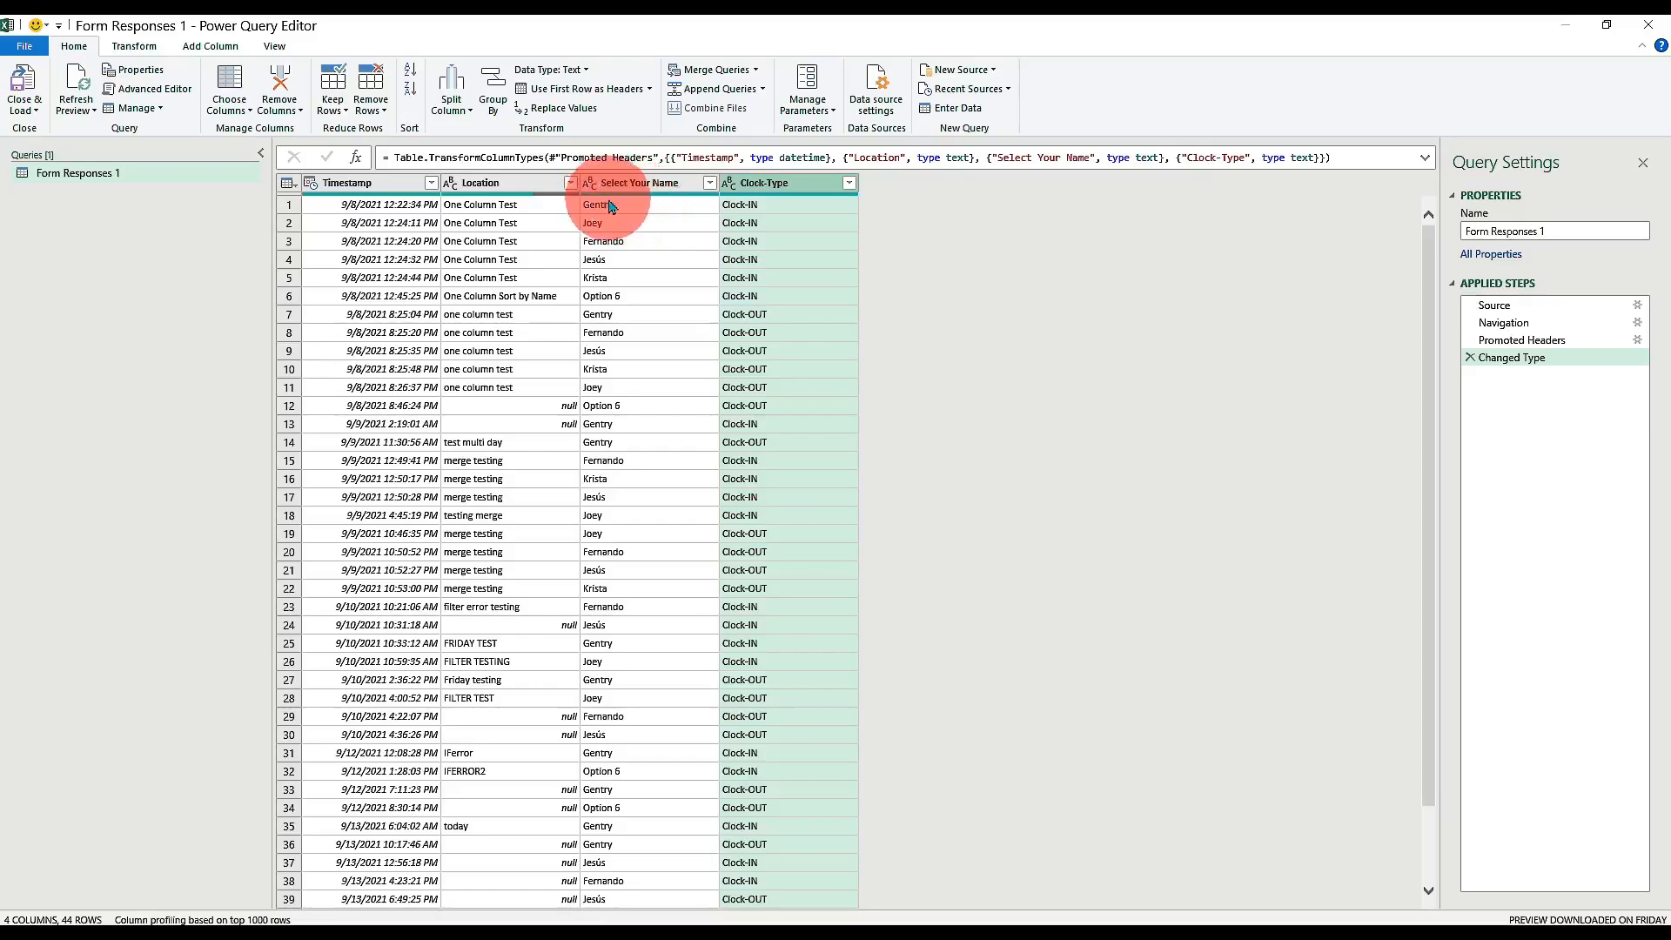
pyautogui.click(706, 185)
pyautogui.click(709, 183)
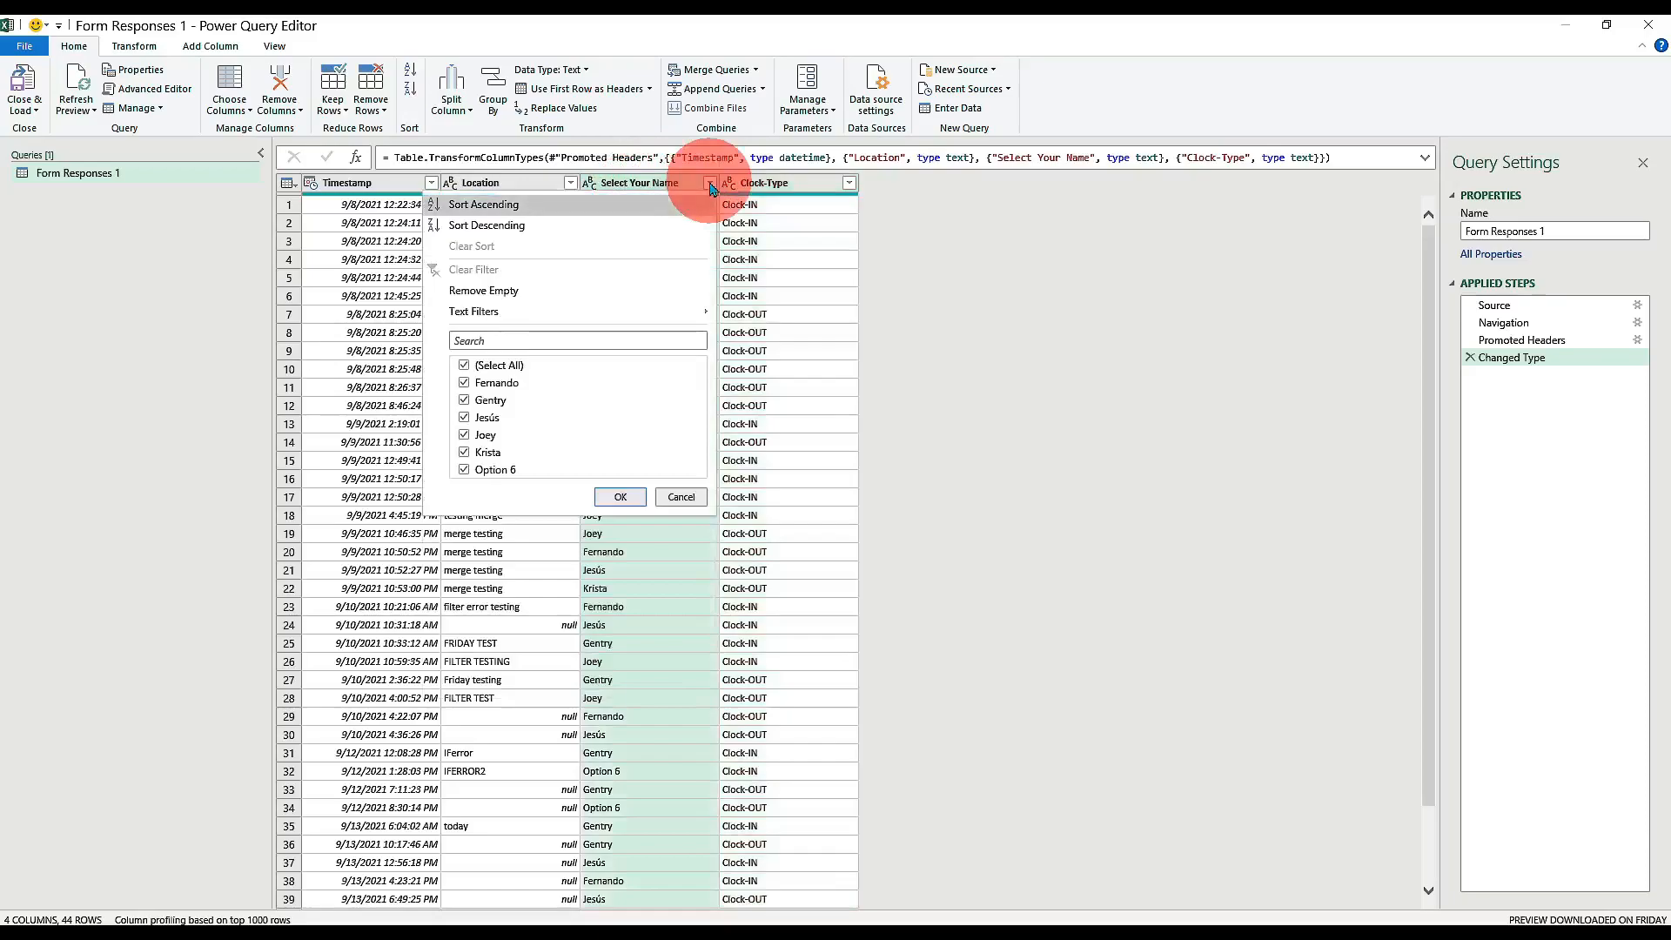
pyautogui.click(533, 211)
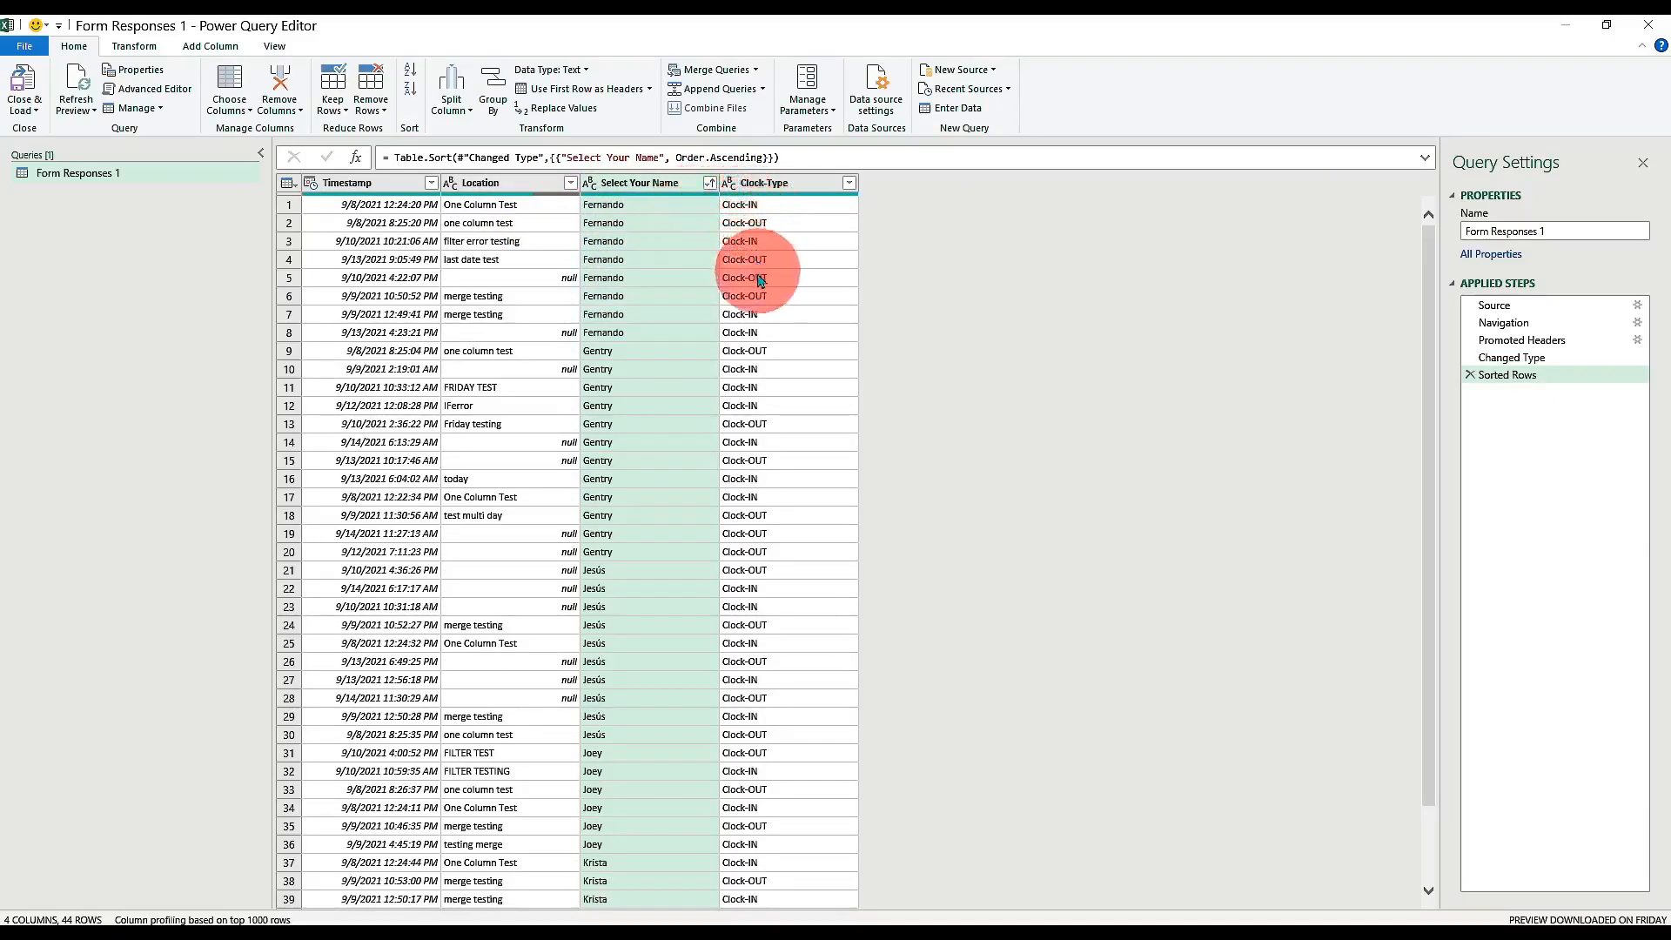
pyautogui.click(431, 186)
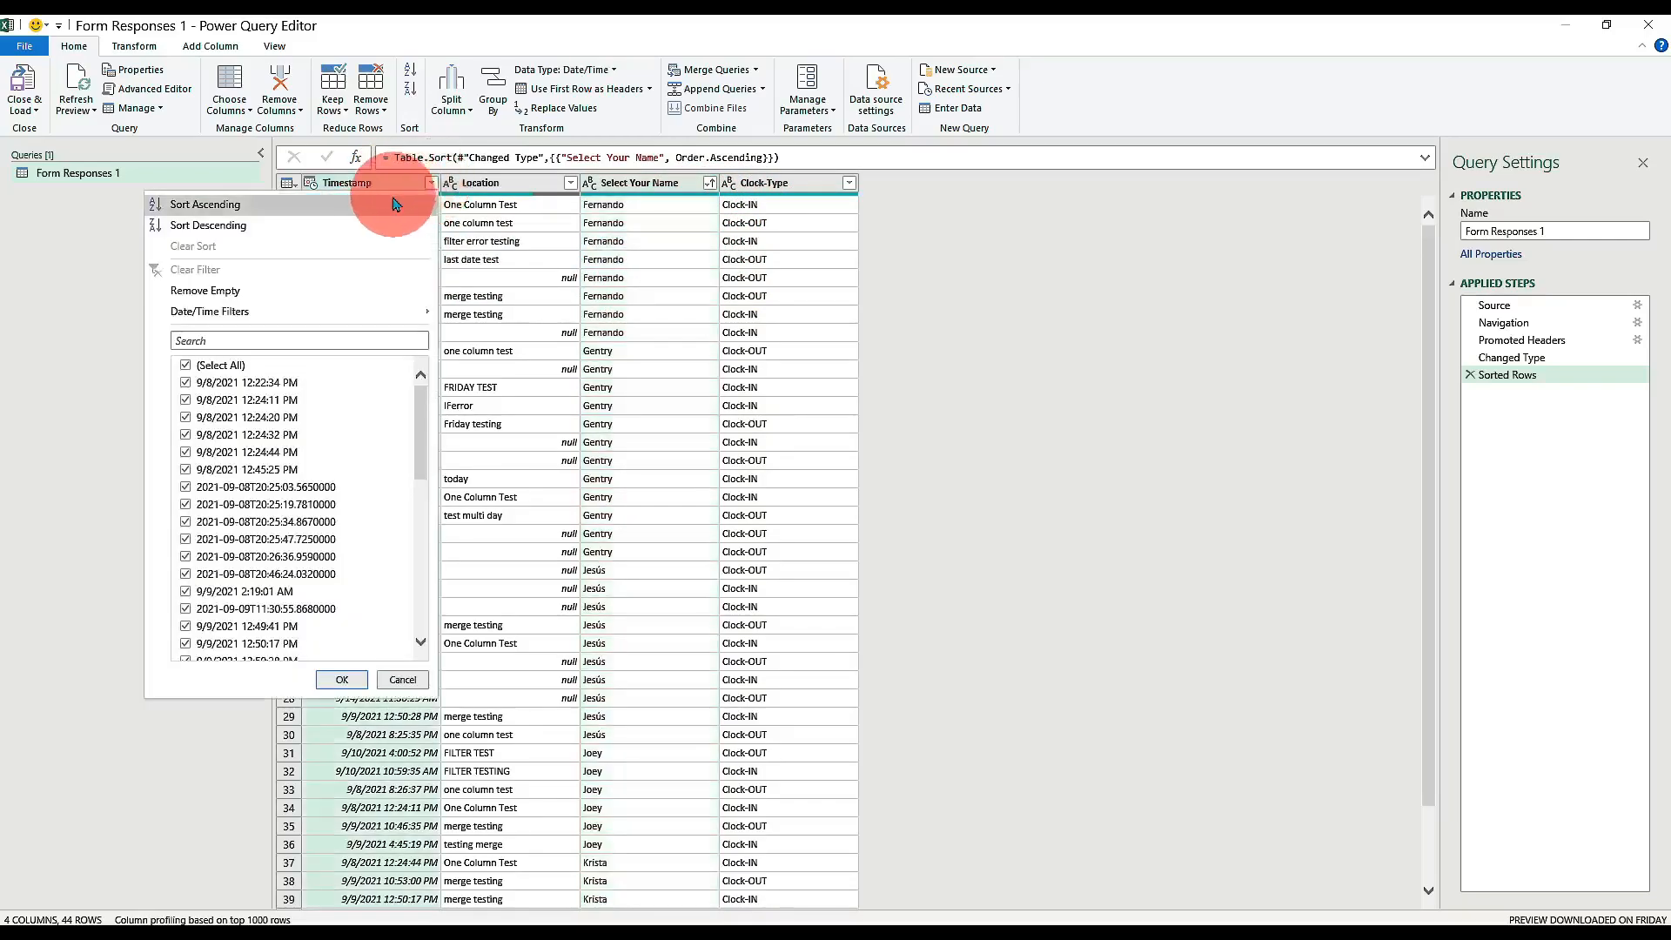
pyautogui.click(384, 205)
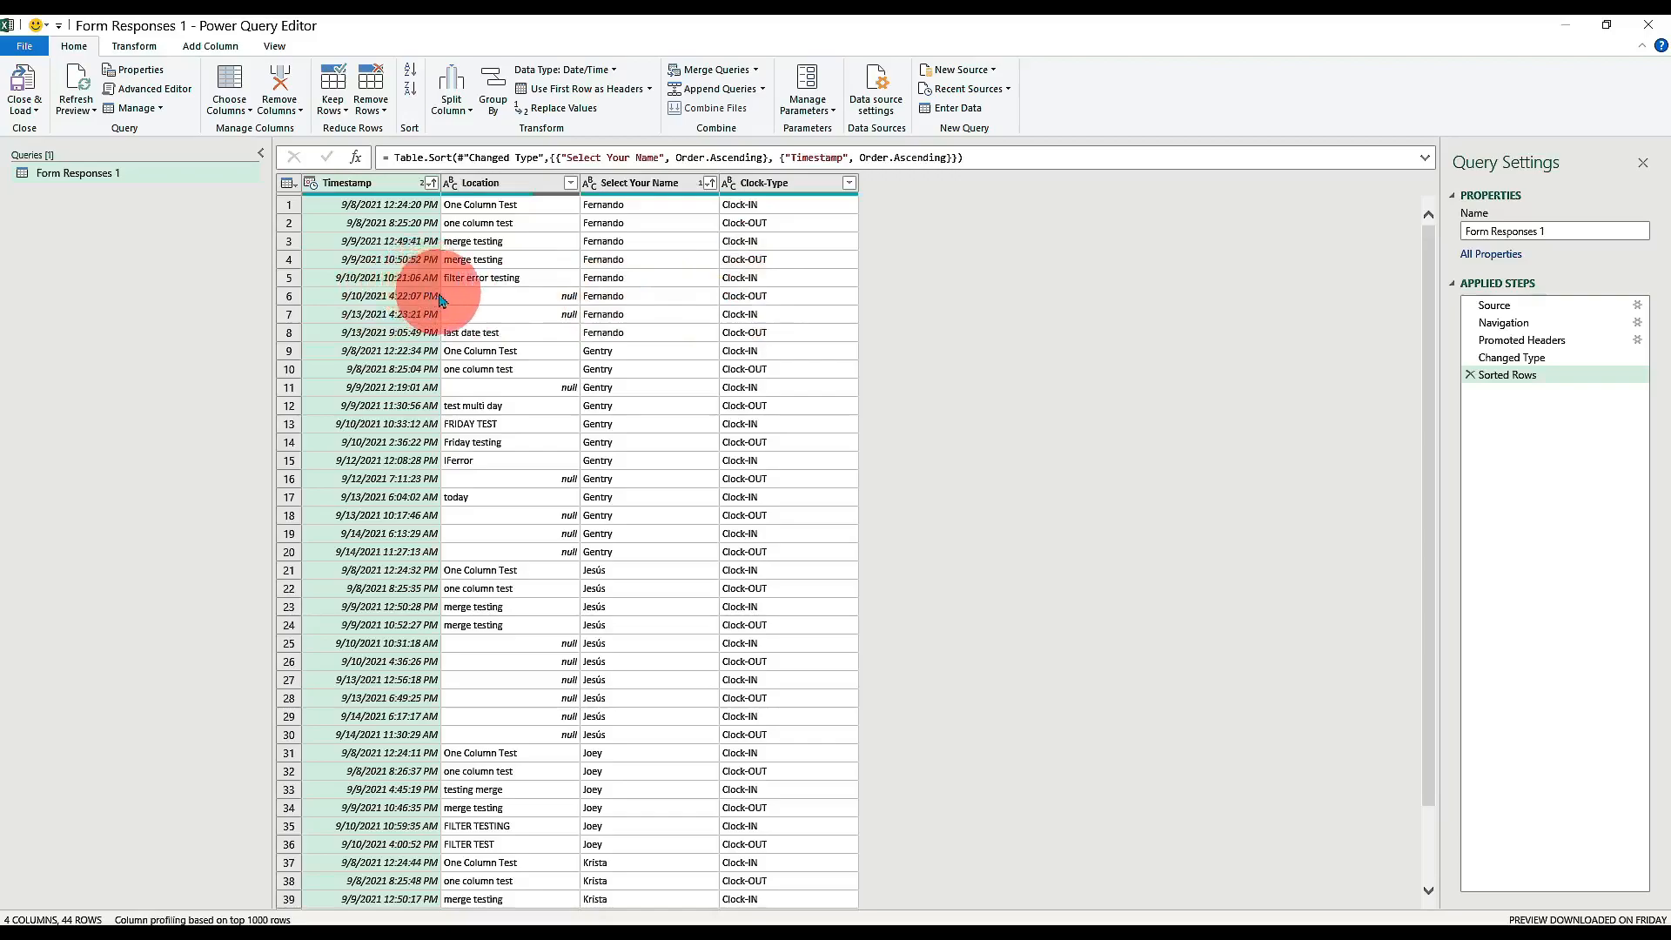
# Start a conditional column whose condition is that Clock-Type contains IN.
pyautogui.click(770, 186)
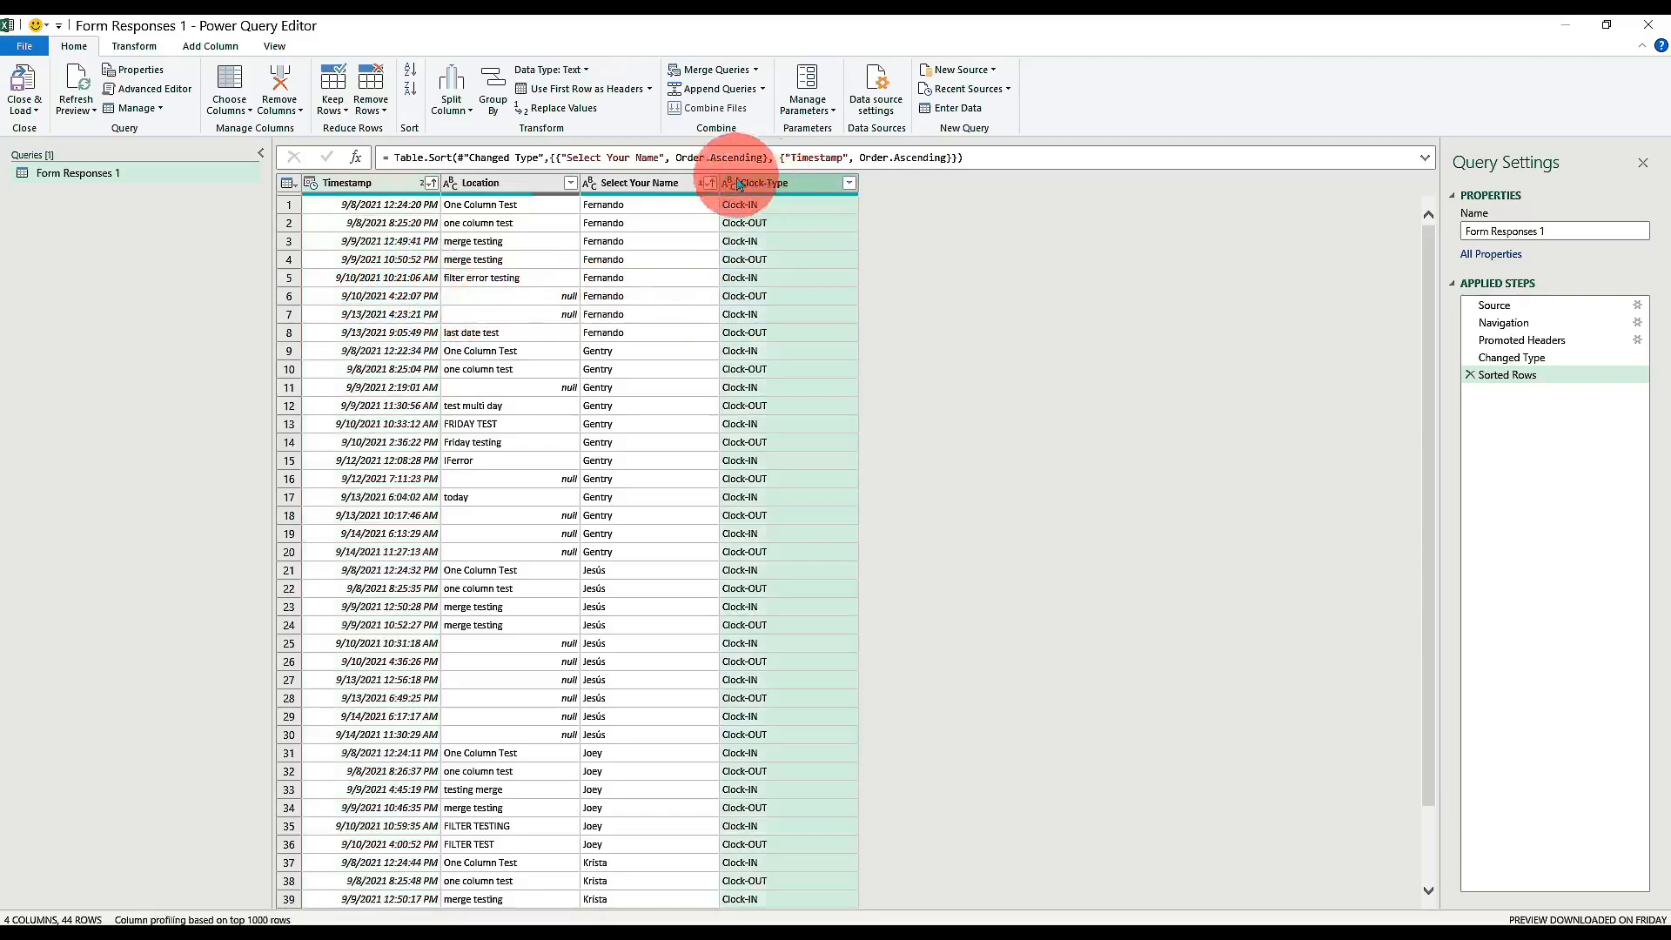
pyautogui.click(141, 50)
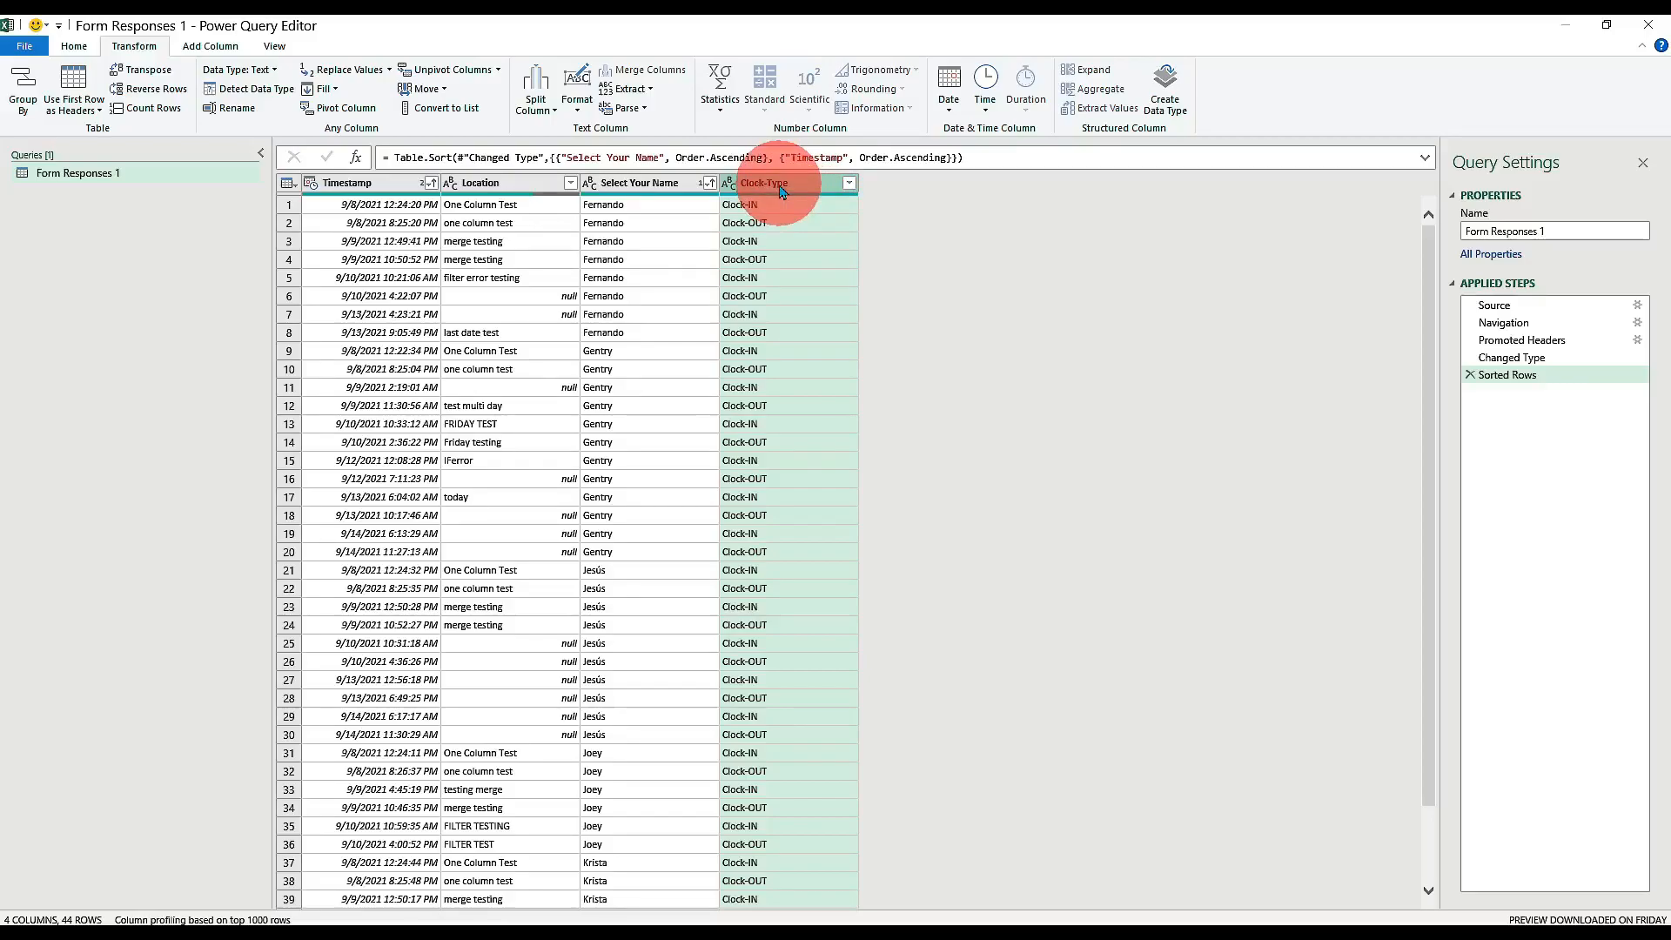
pyautogui.click(206, 49)
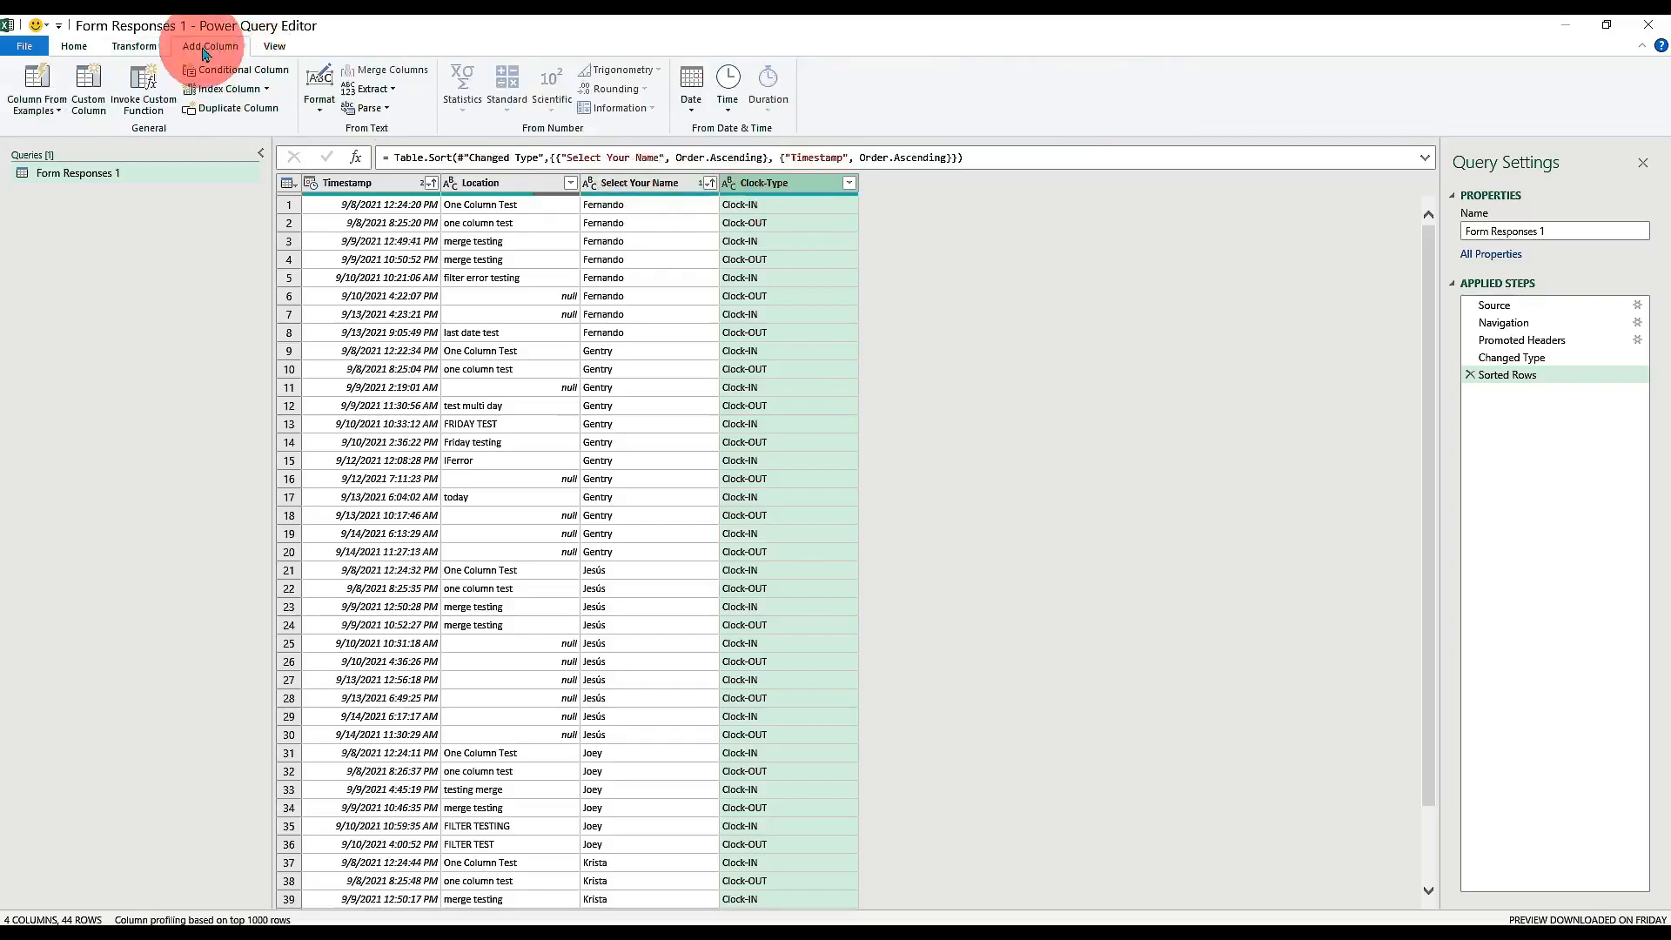
pyautogui.click(244, 76)
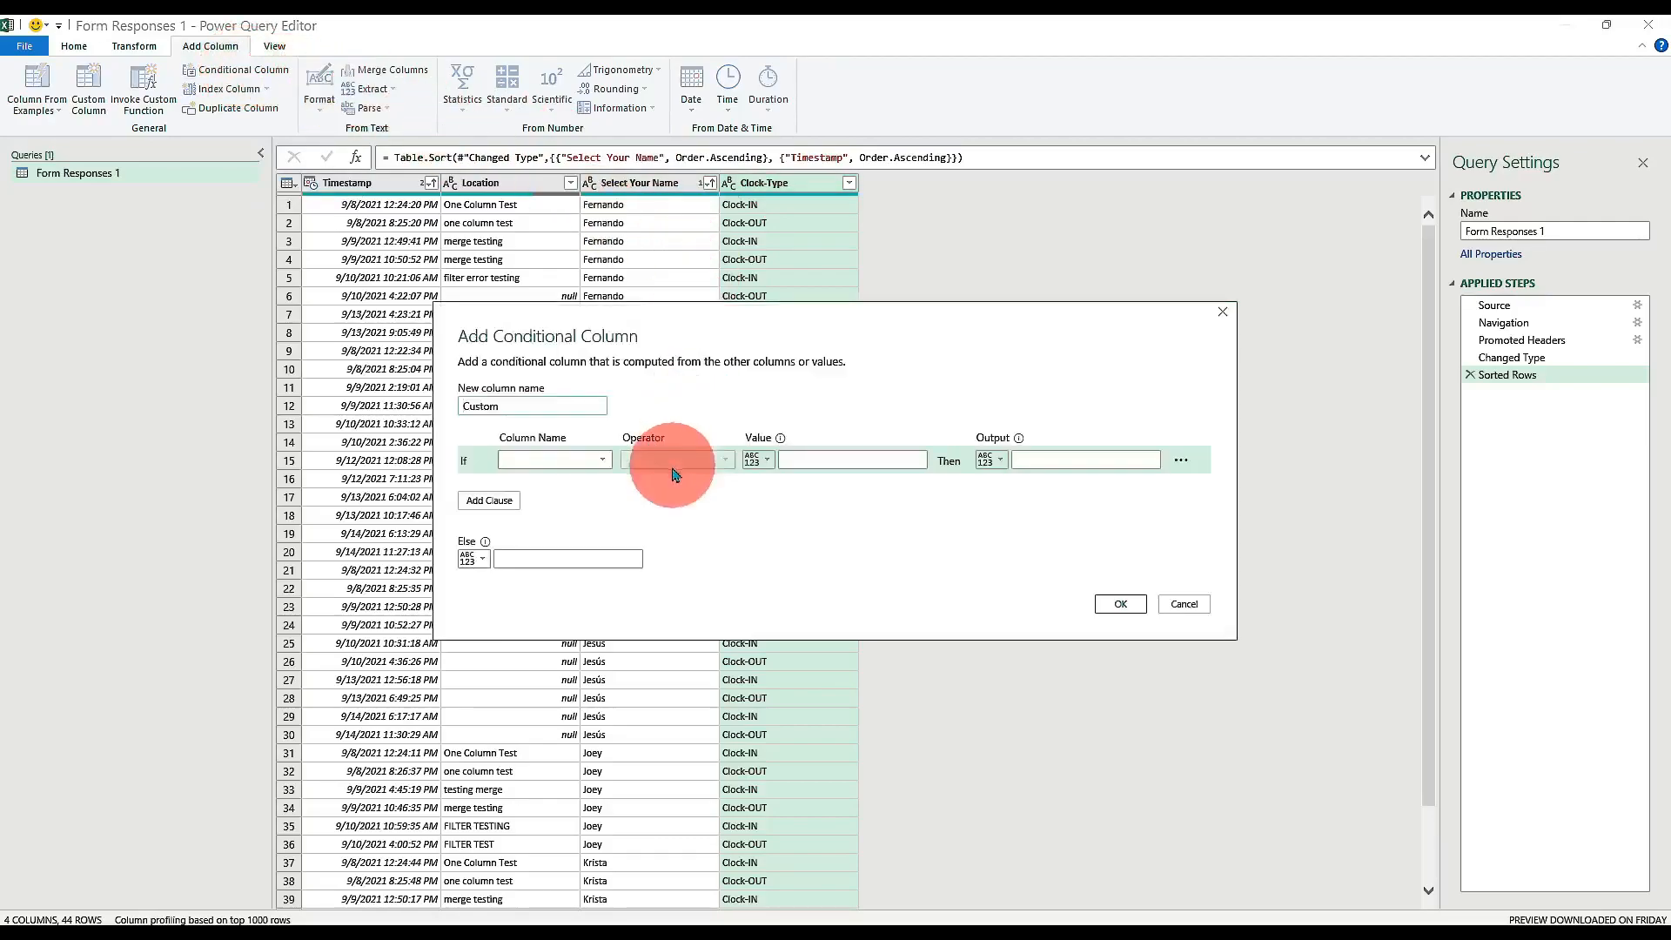
pyautogui.click(604, 461)
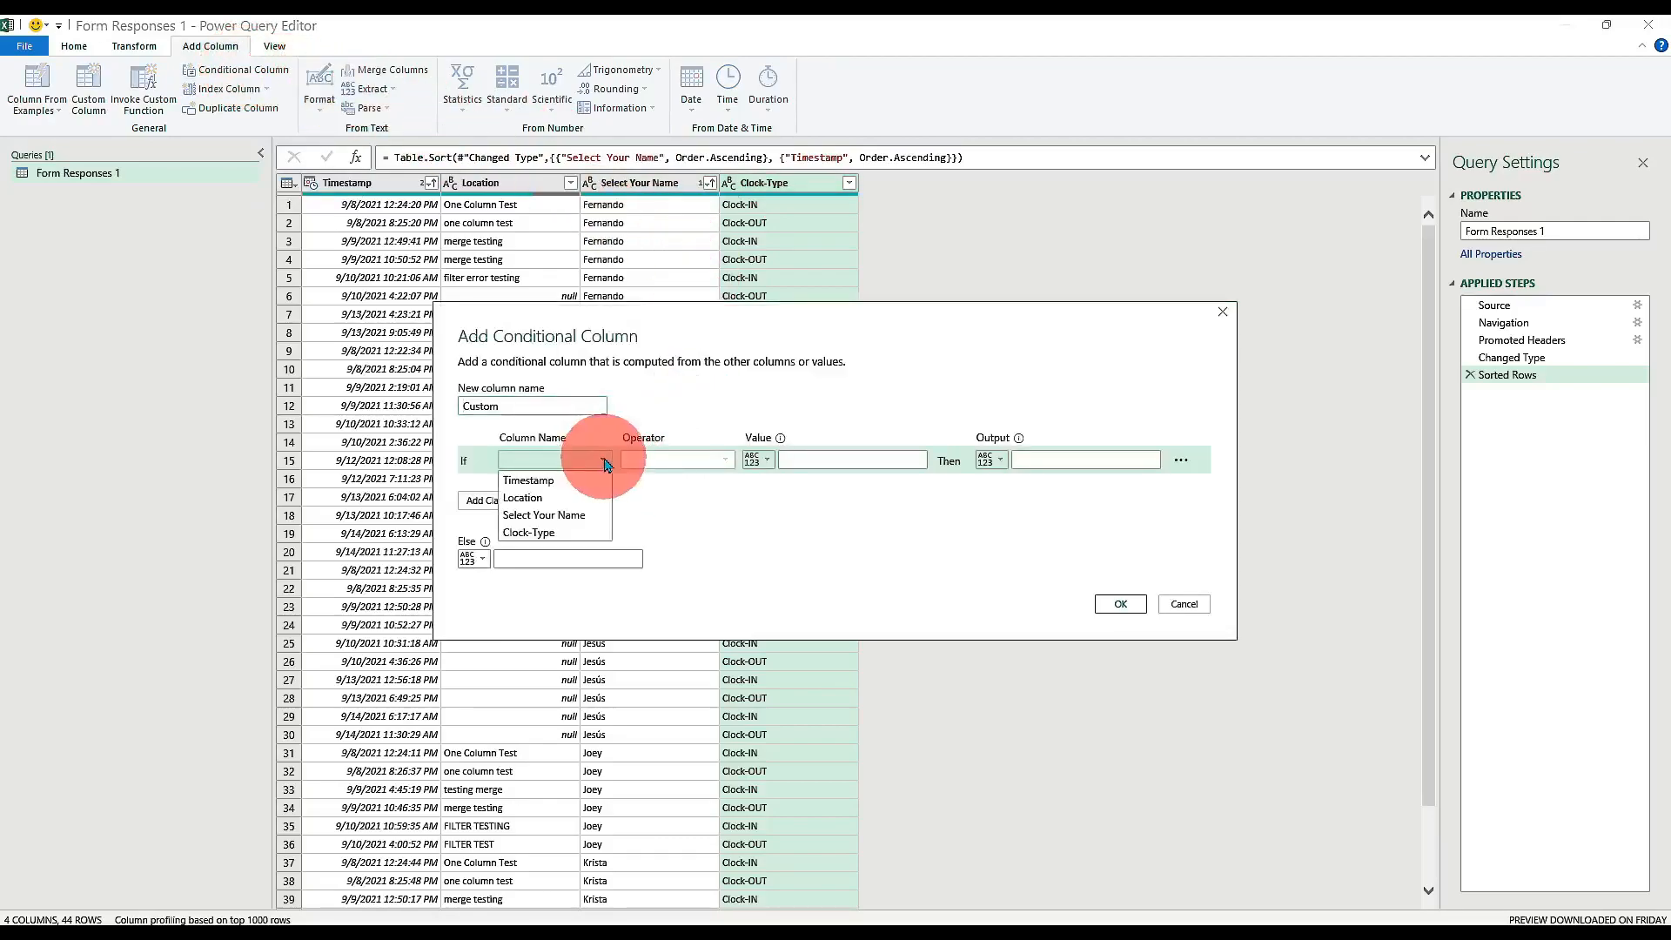
pyautogui.click(579, 533)
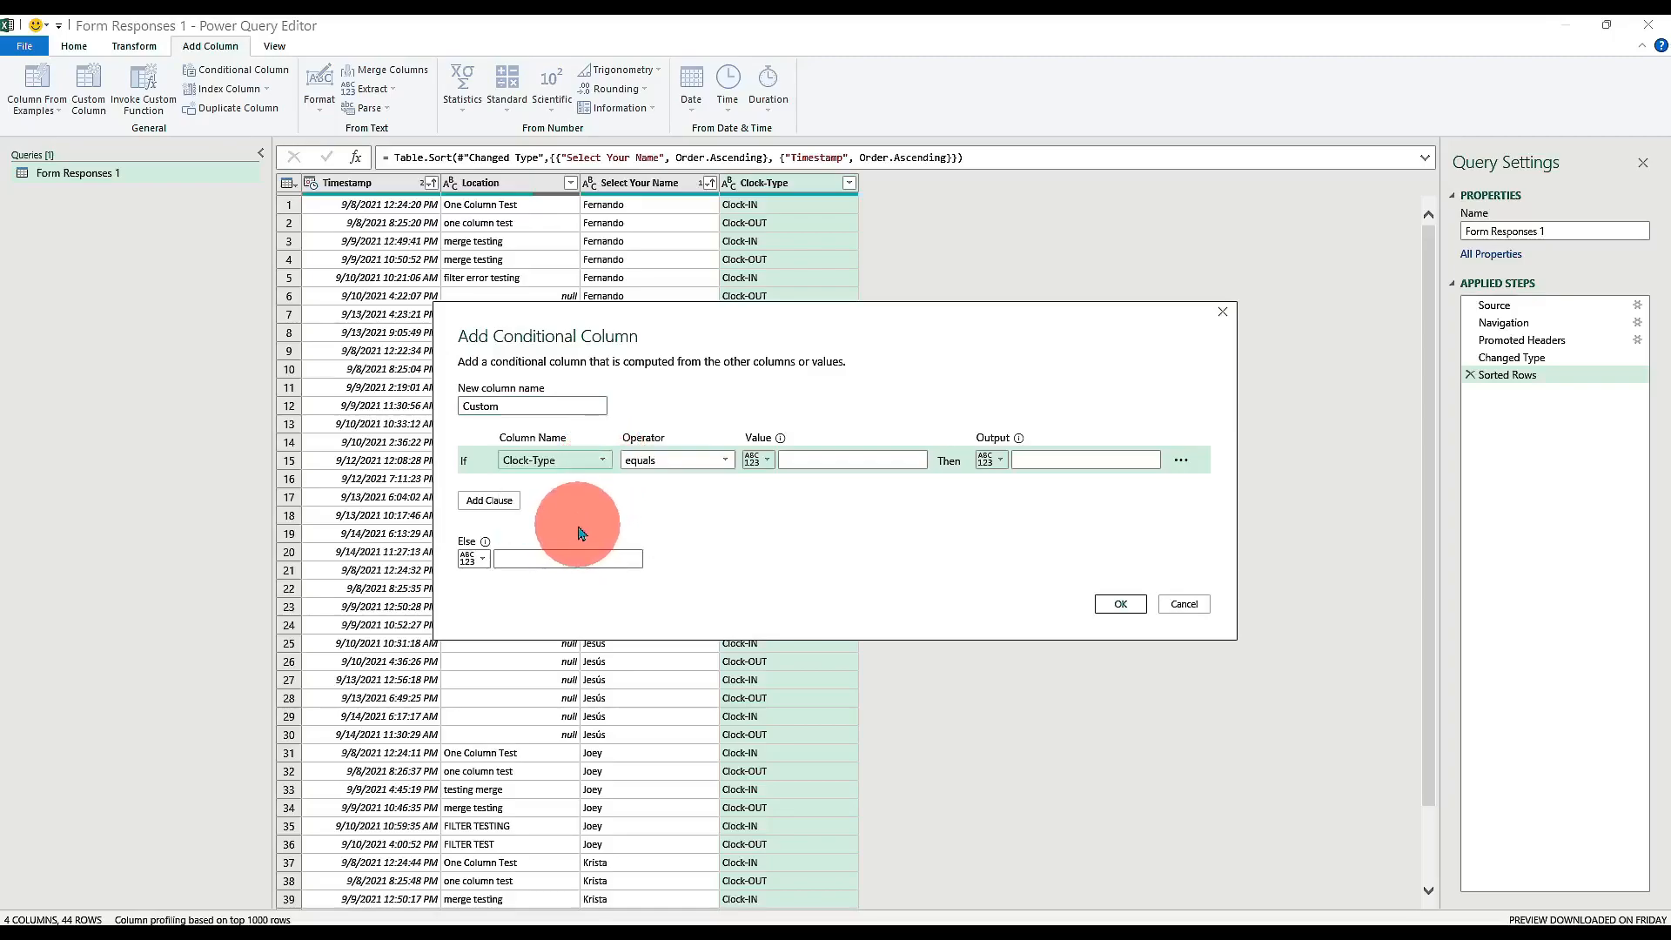
pyautogui.click(719, 460)
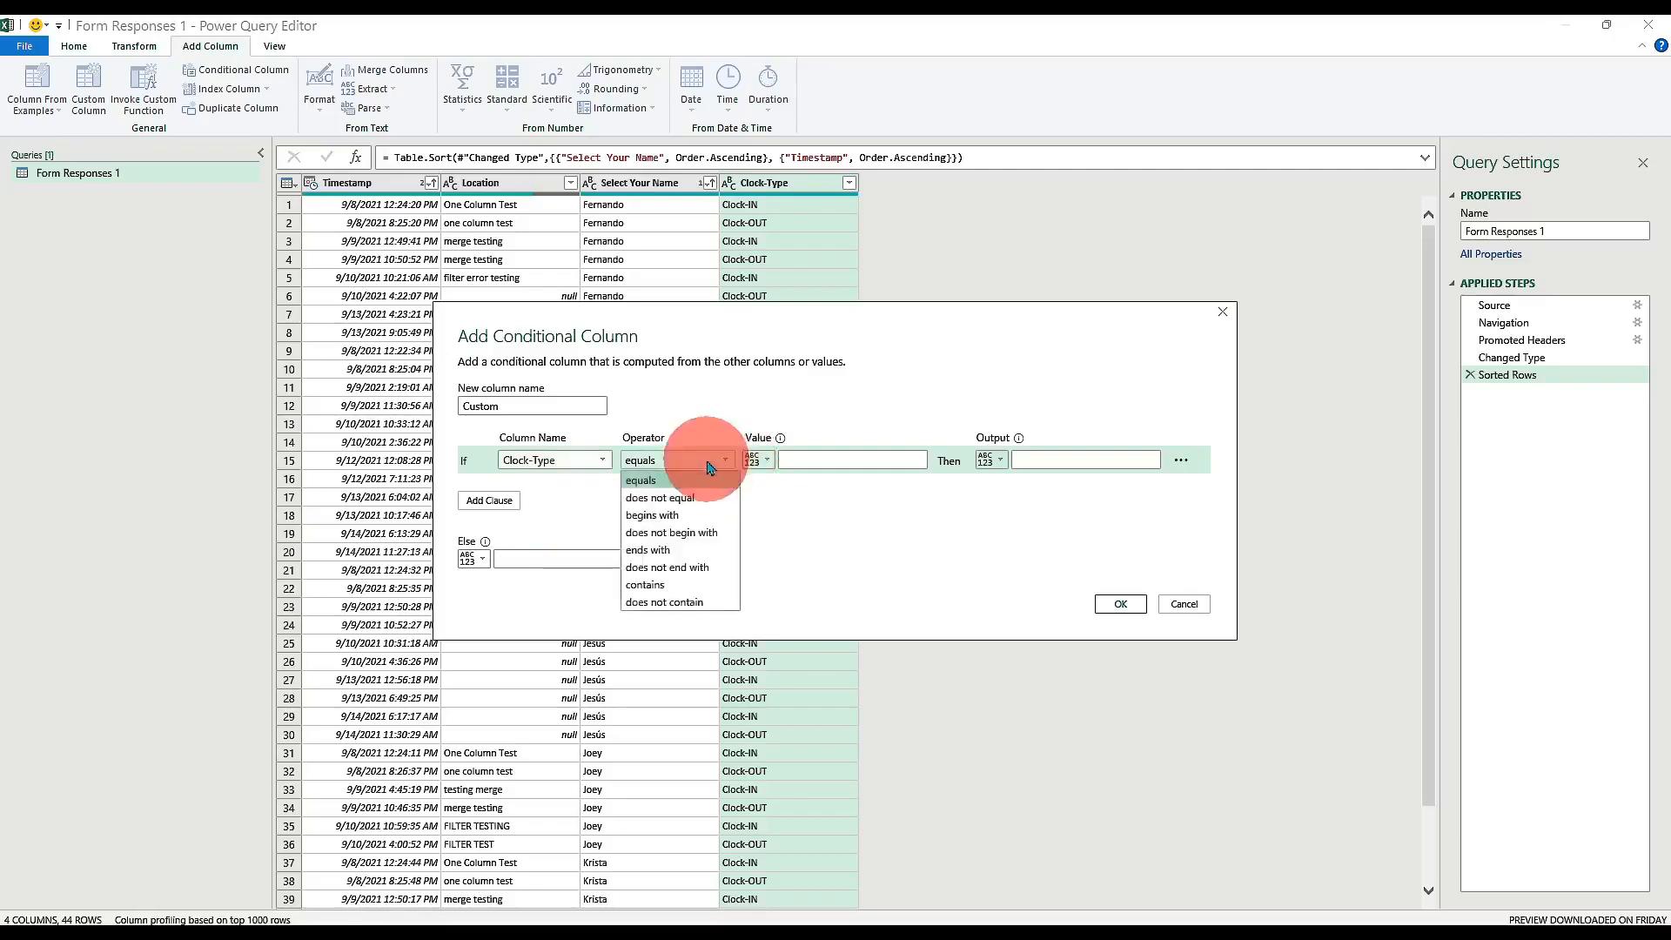
pyautogui.click(682, 583)
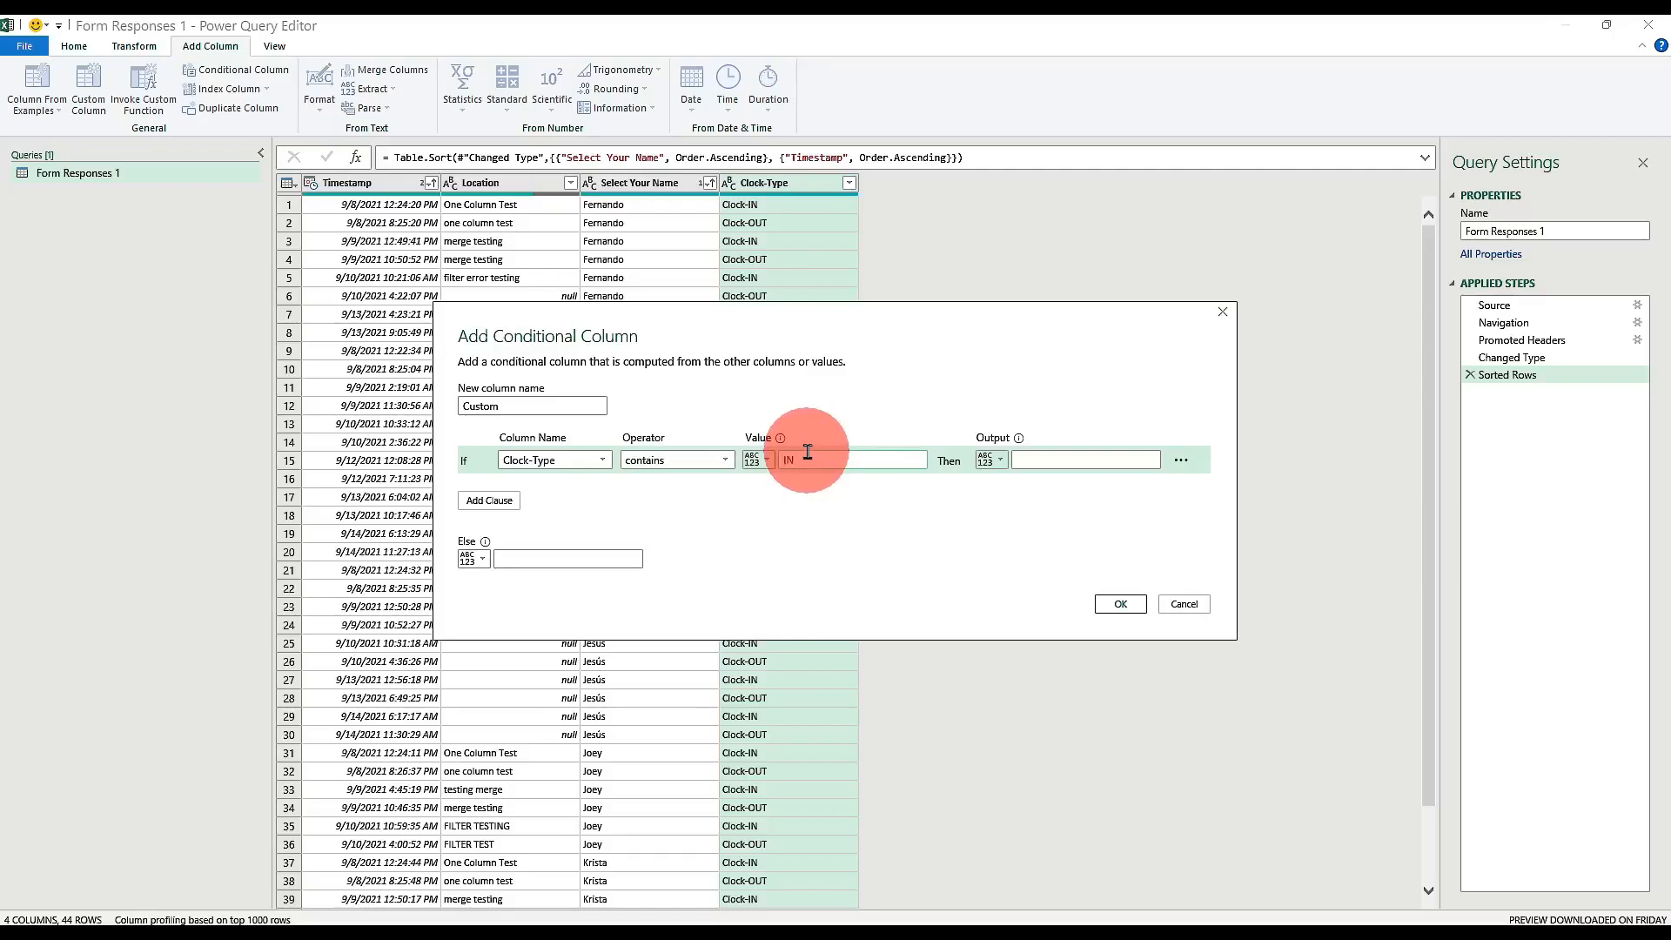
# Have the IN condition output the Timestamp column, with null as the else value, and create the conditional column.
pyautogui.click(990, 459)
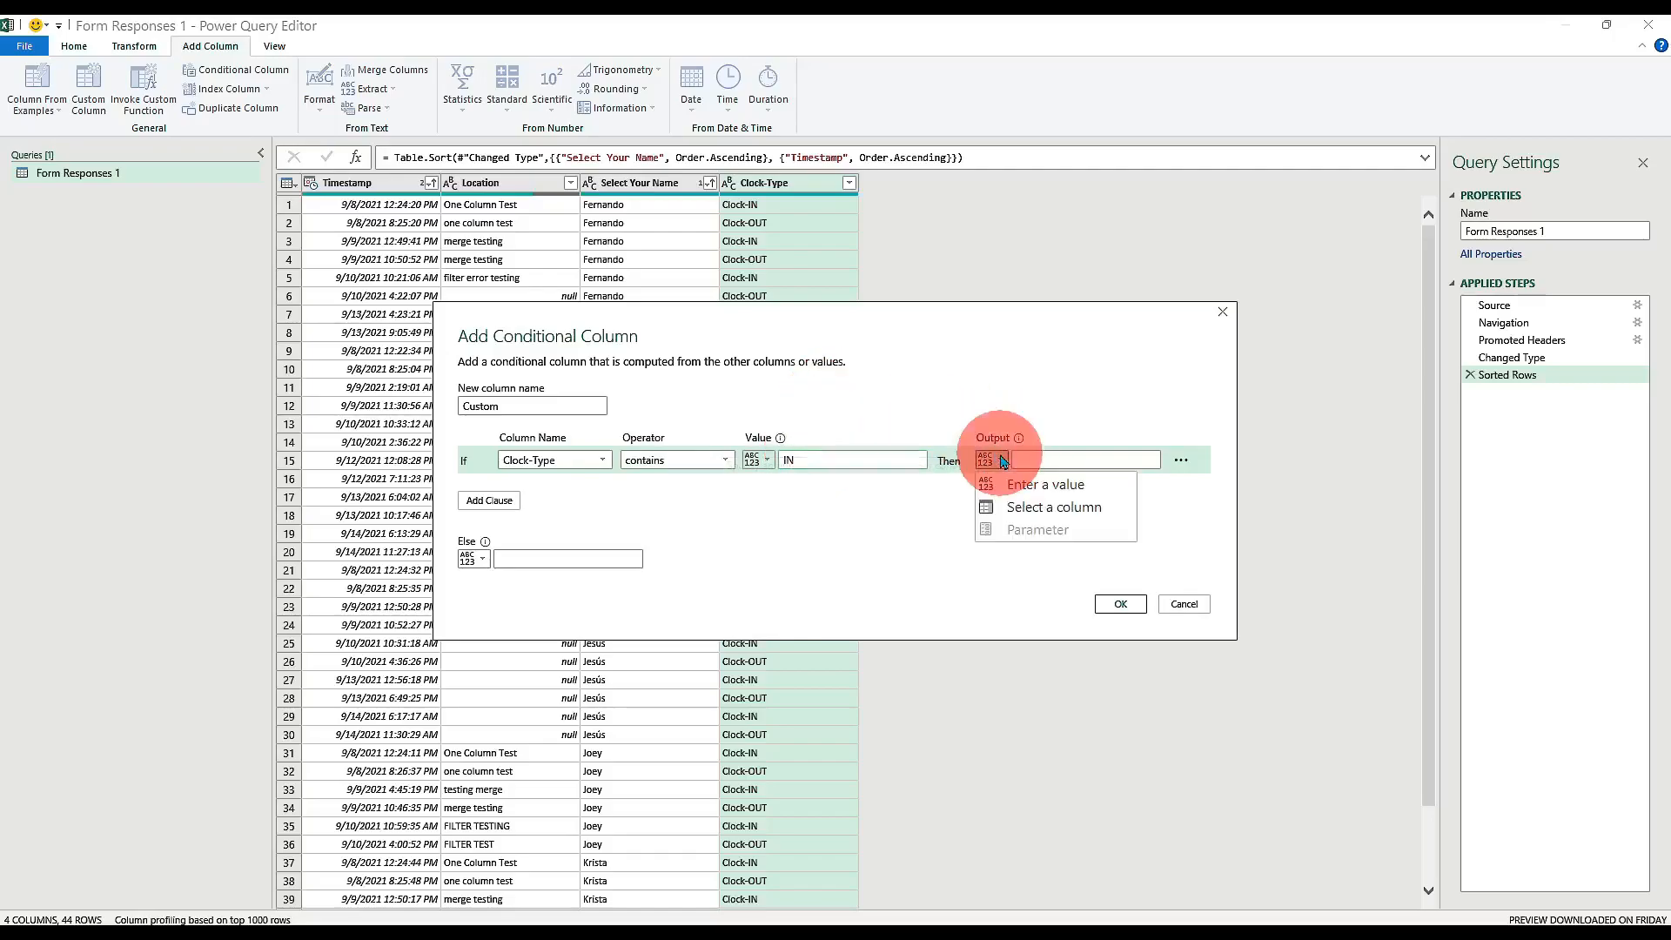
pyautogui.click(1027, 506)
pyautogui.click(1045, 463)
pyautogui.click(1048, 480)
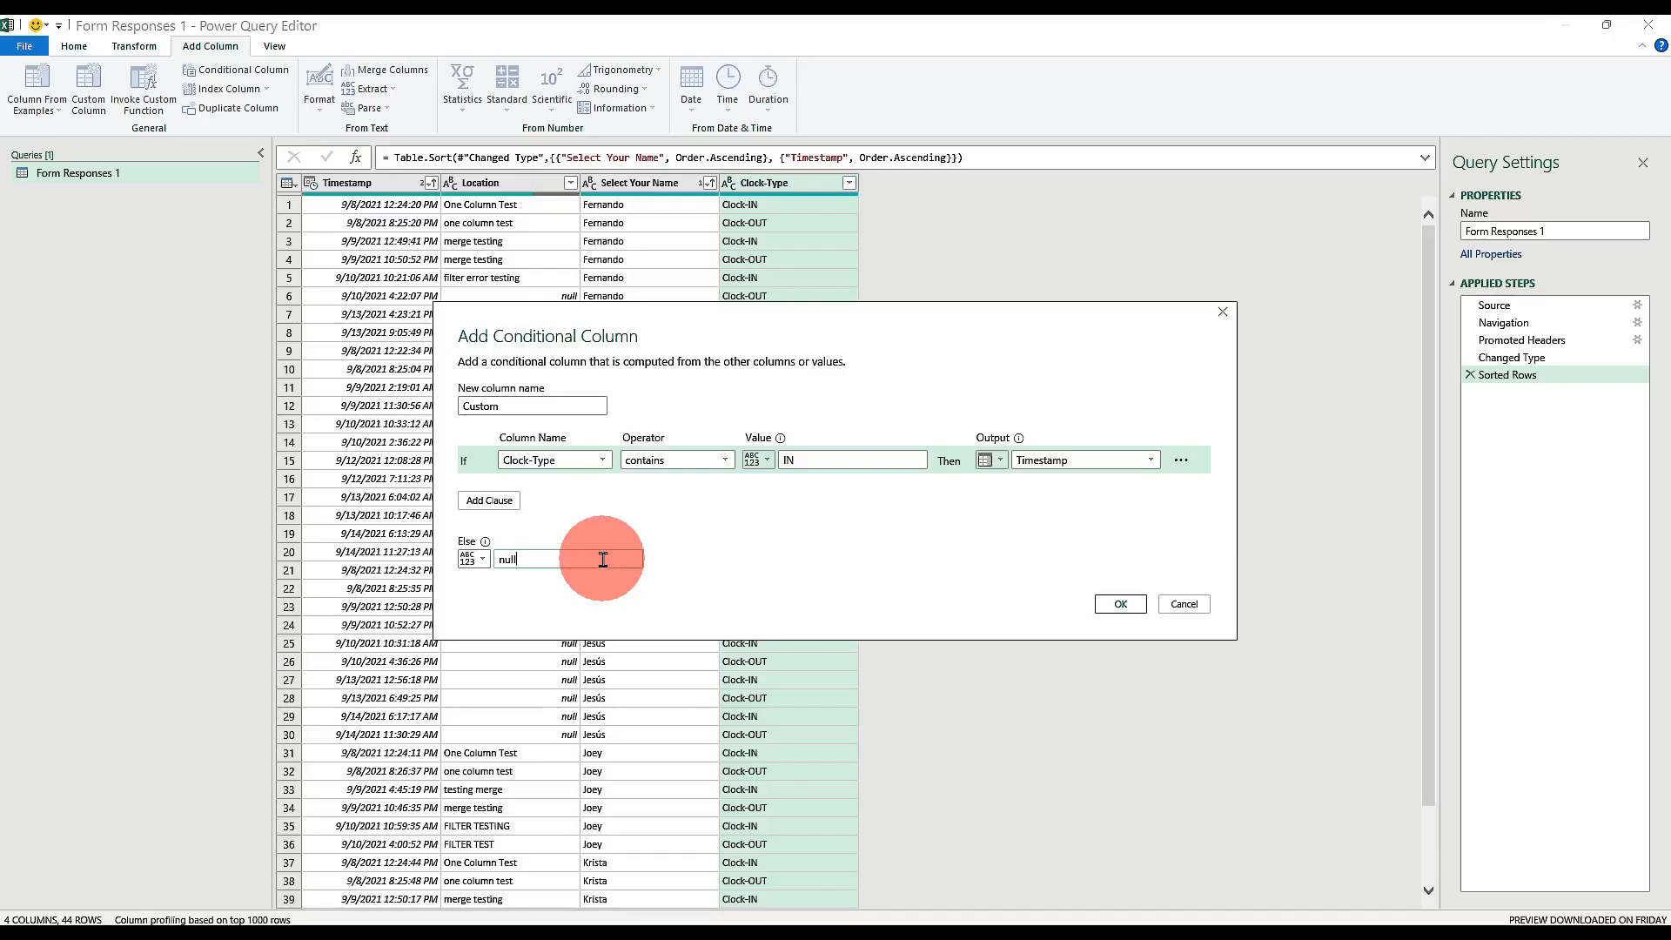
pyautogui.click(604, 559)
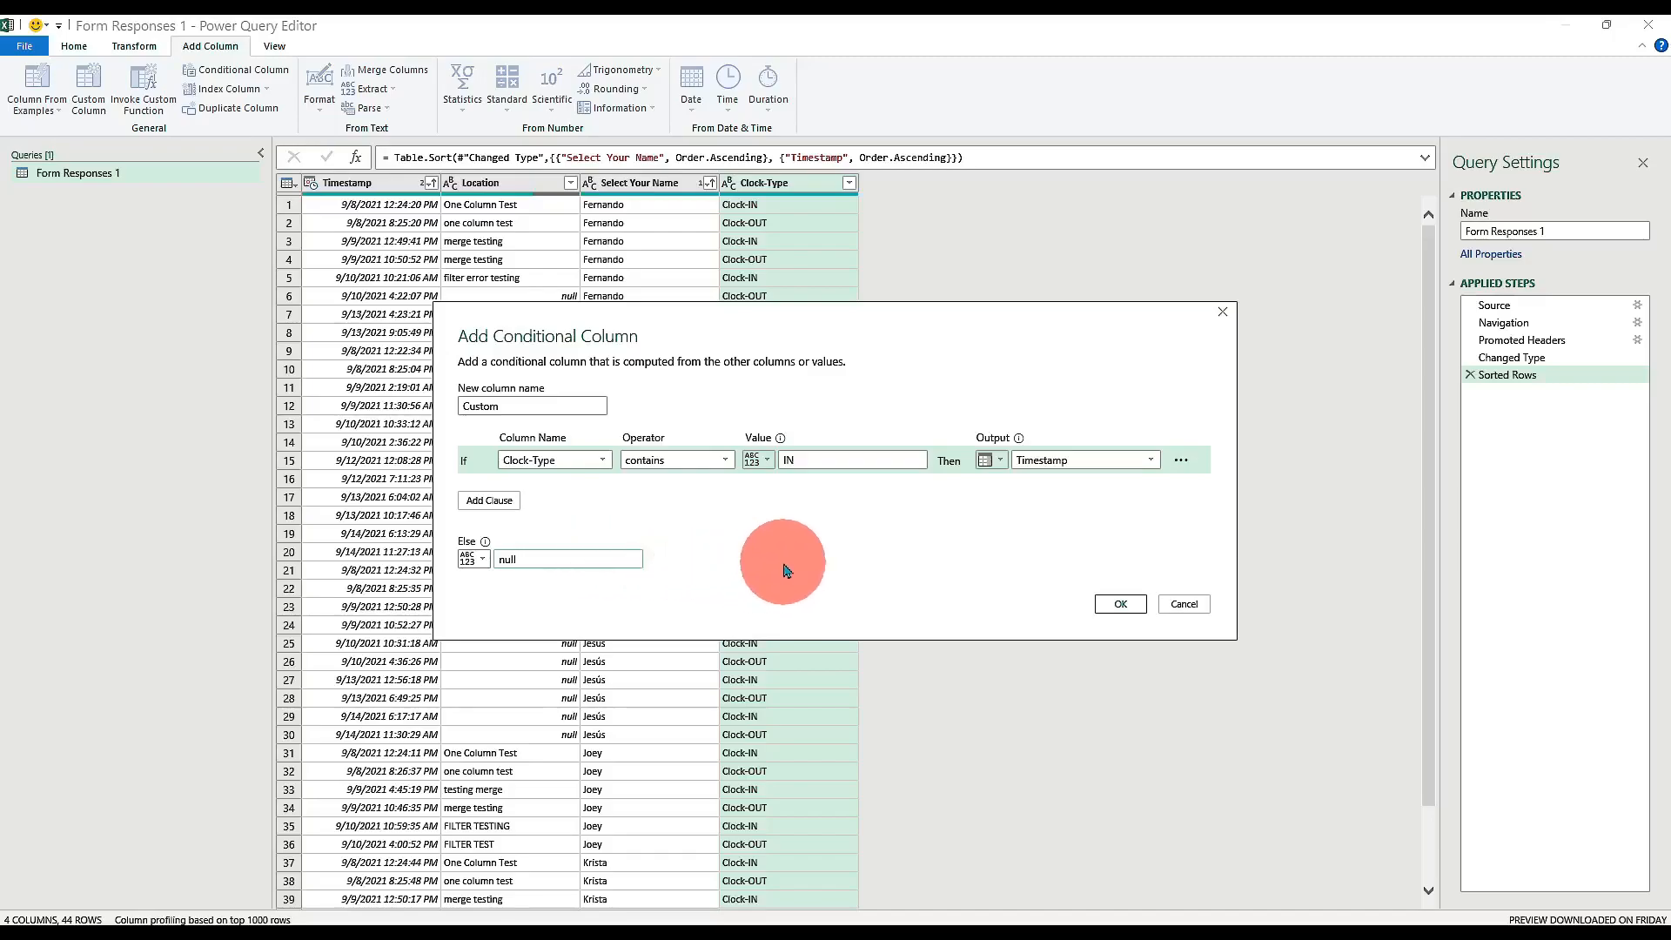
pyautogui.click(1121, 606)
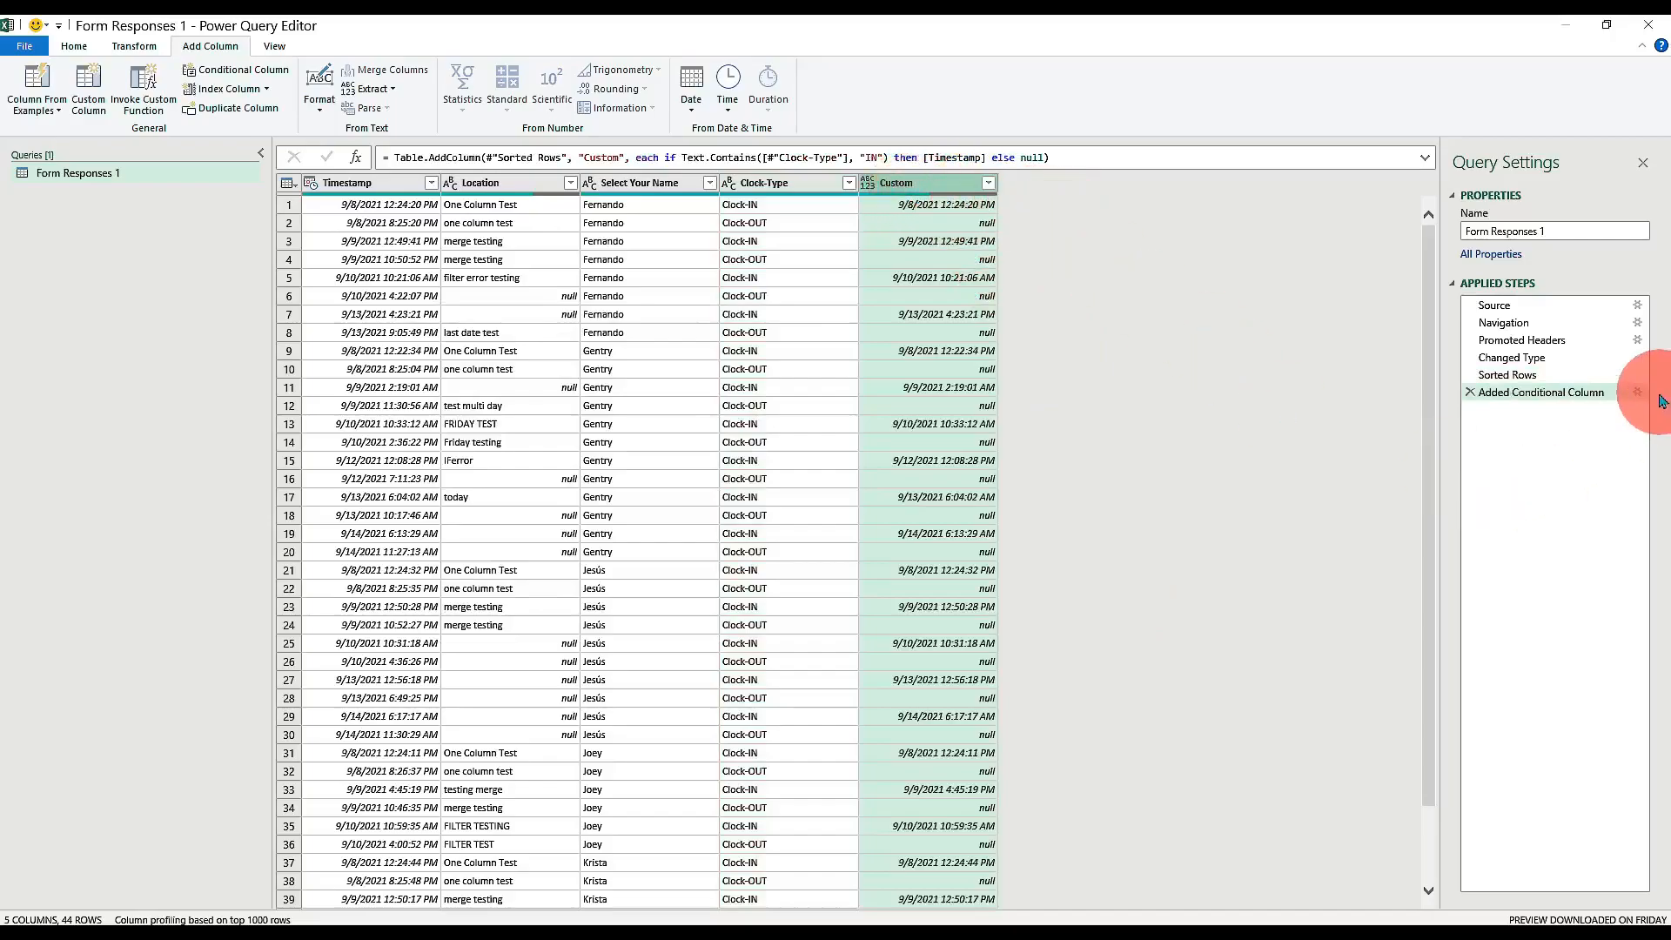
# Edit the added conditional column step to rename the new column IN-TIME.
pyautogui.click(1632, 396)
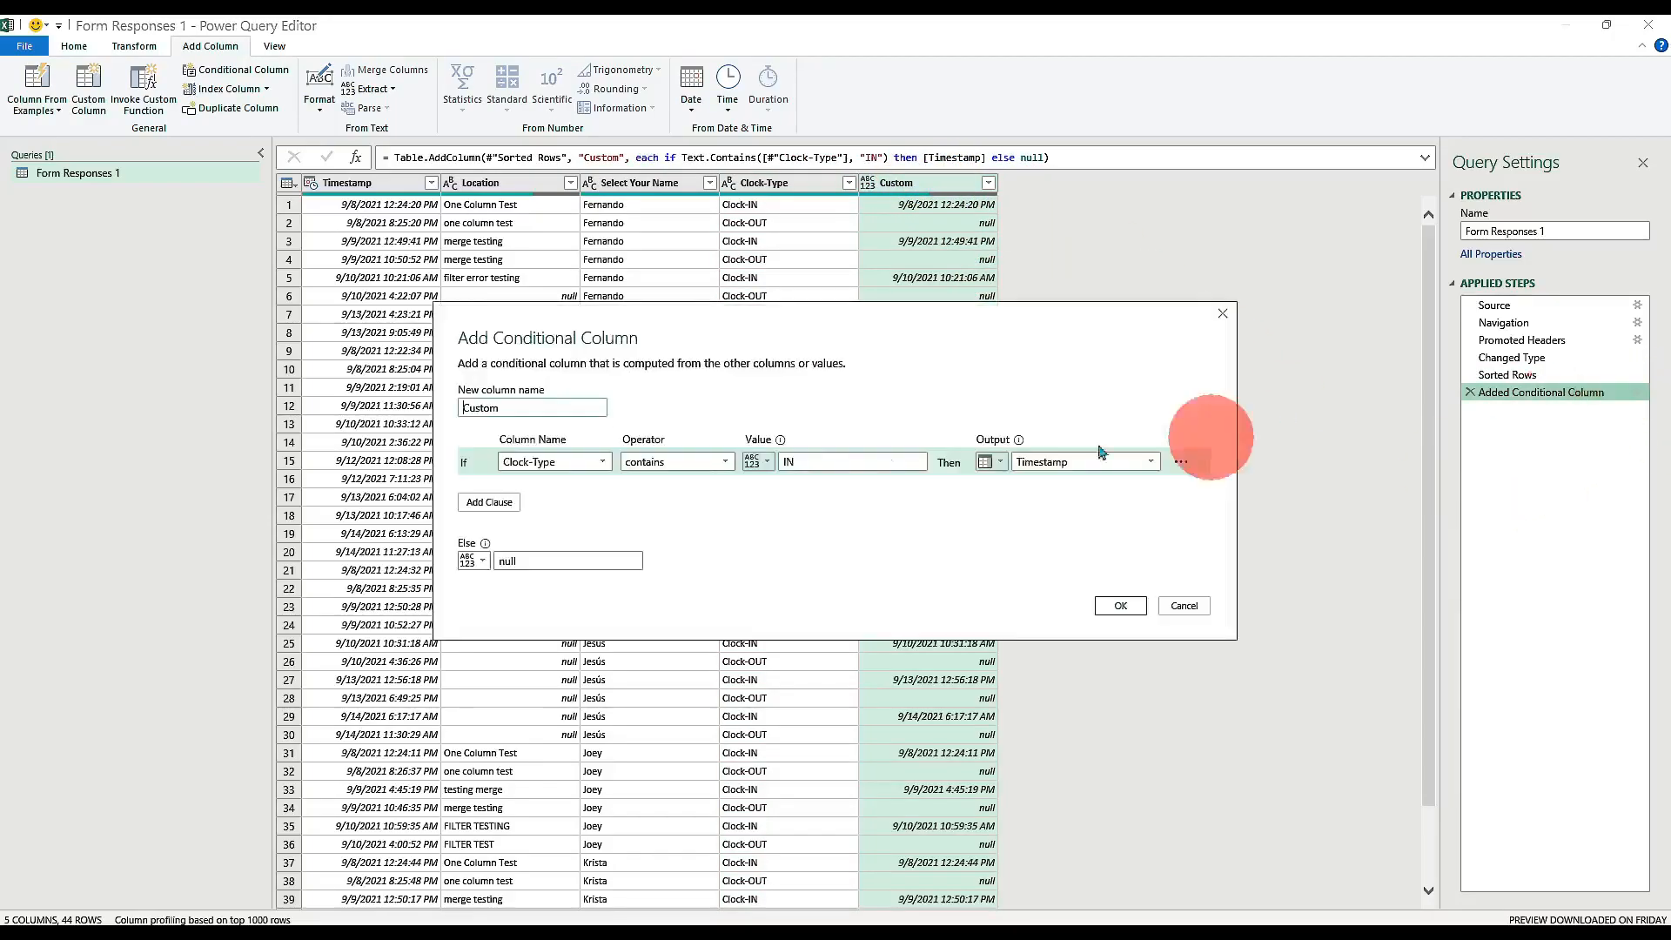
pyautogui.doubleClick(514, 409)
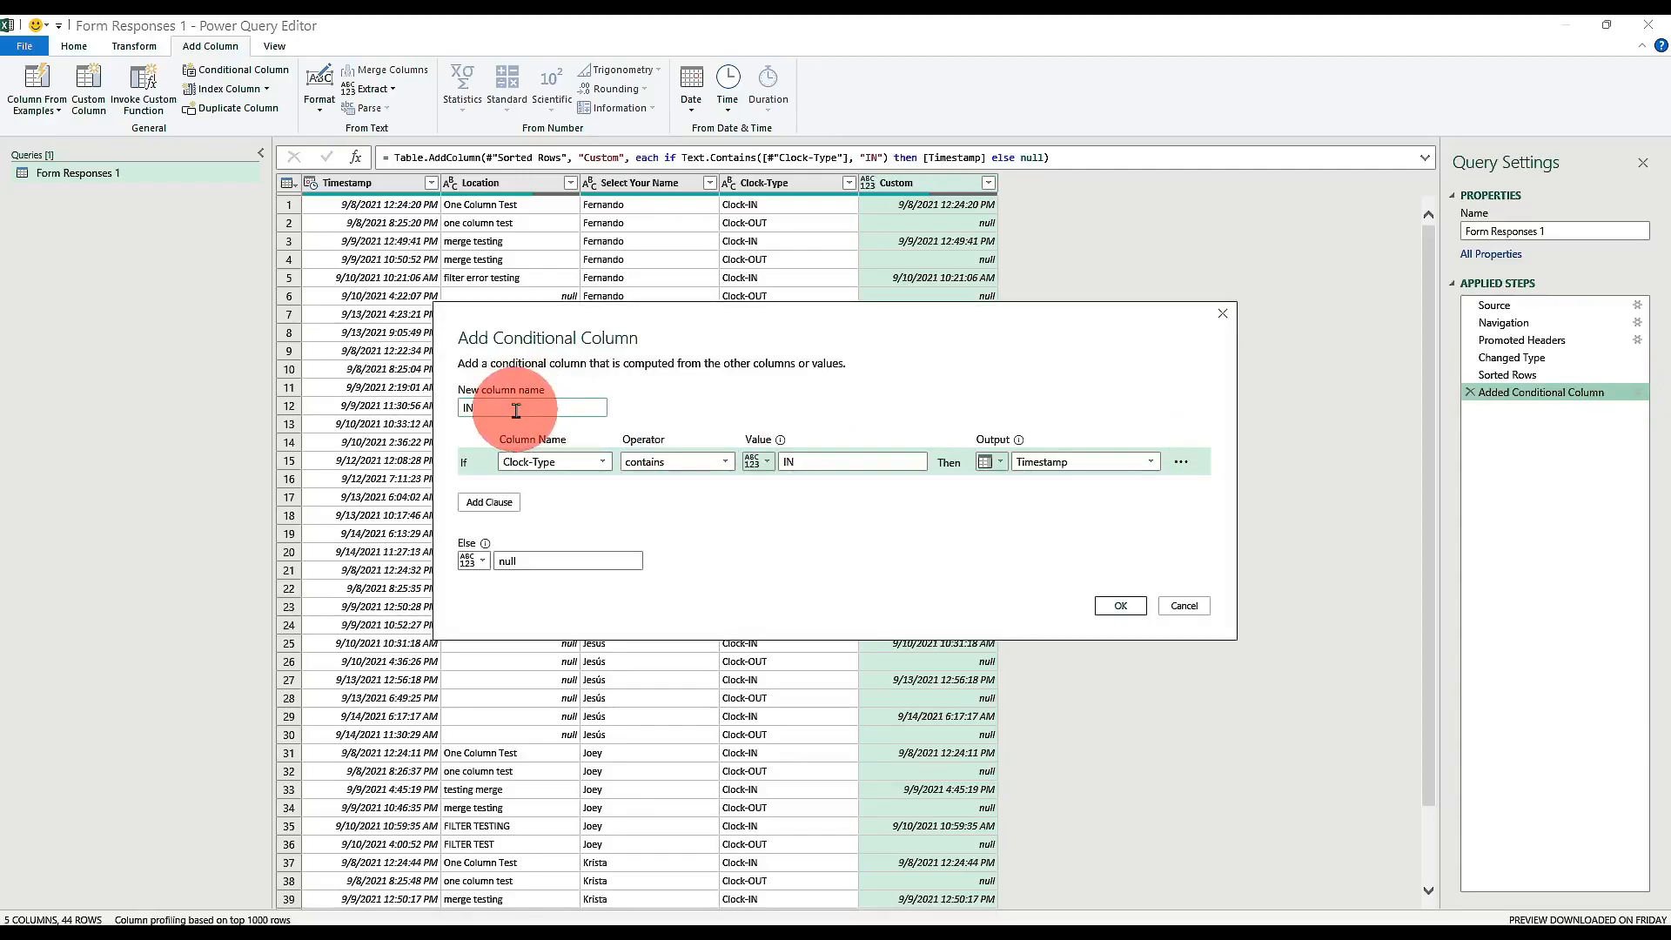
pyautogui.write('IN-TIME')
pyautogui.click(1120, 606)
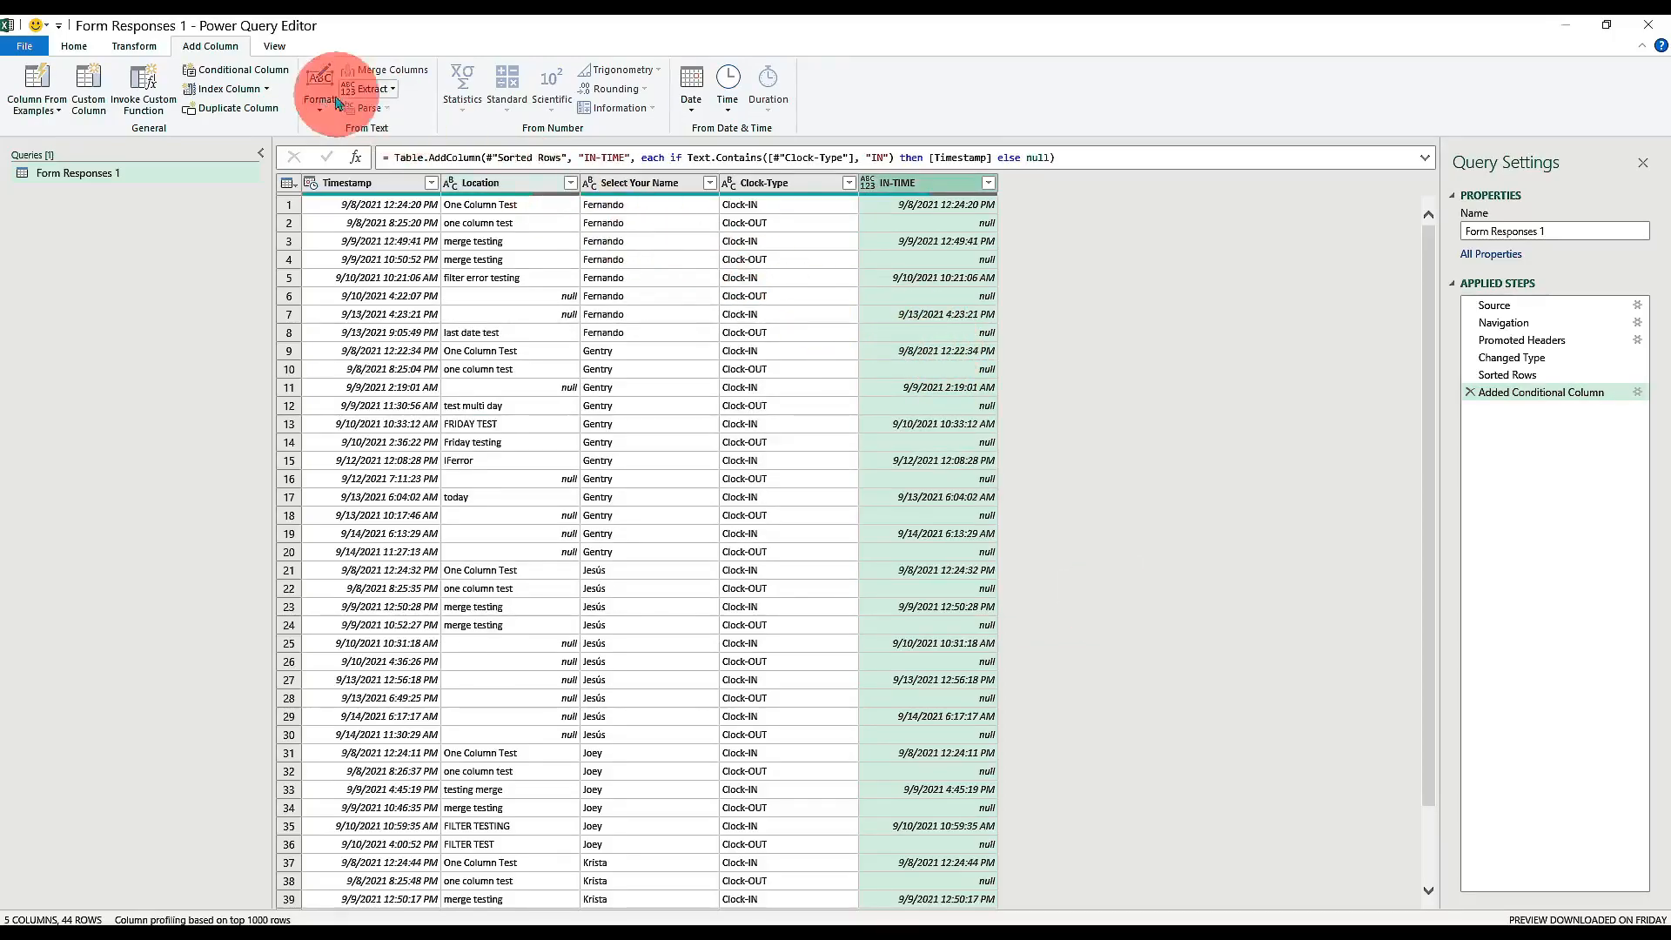
# Start a second conditional column named OUT-TIME with the condition that Clock-Type contains OUT.
pyautogui.click(259, 75)
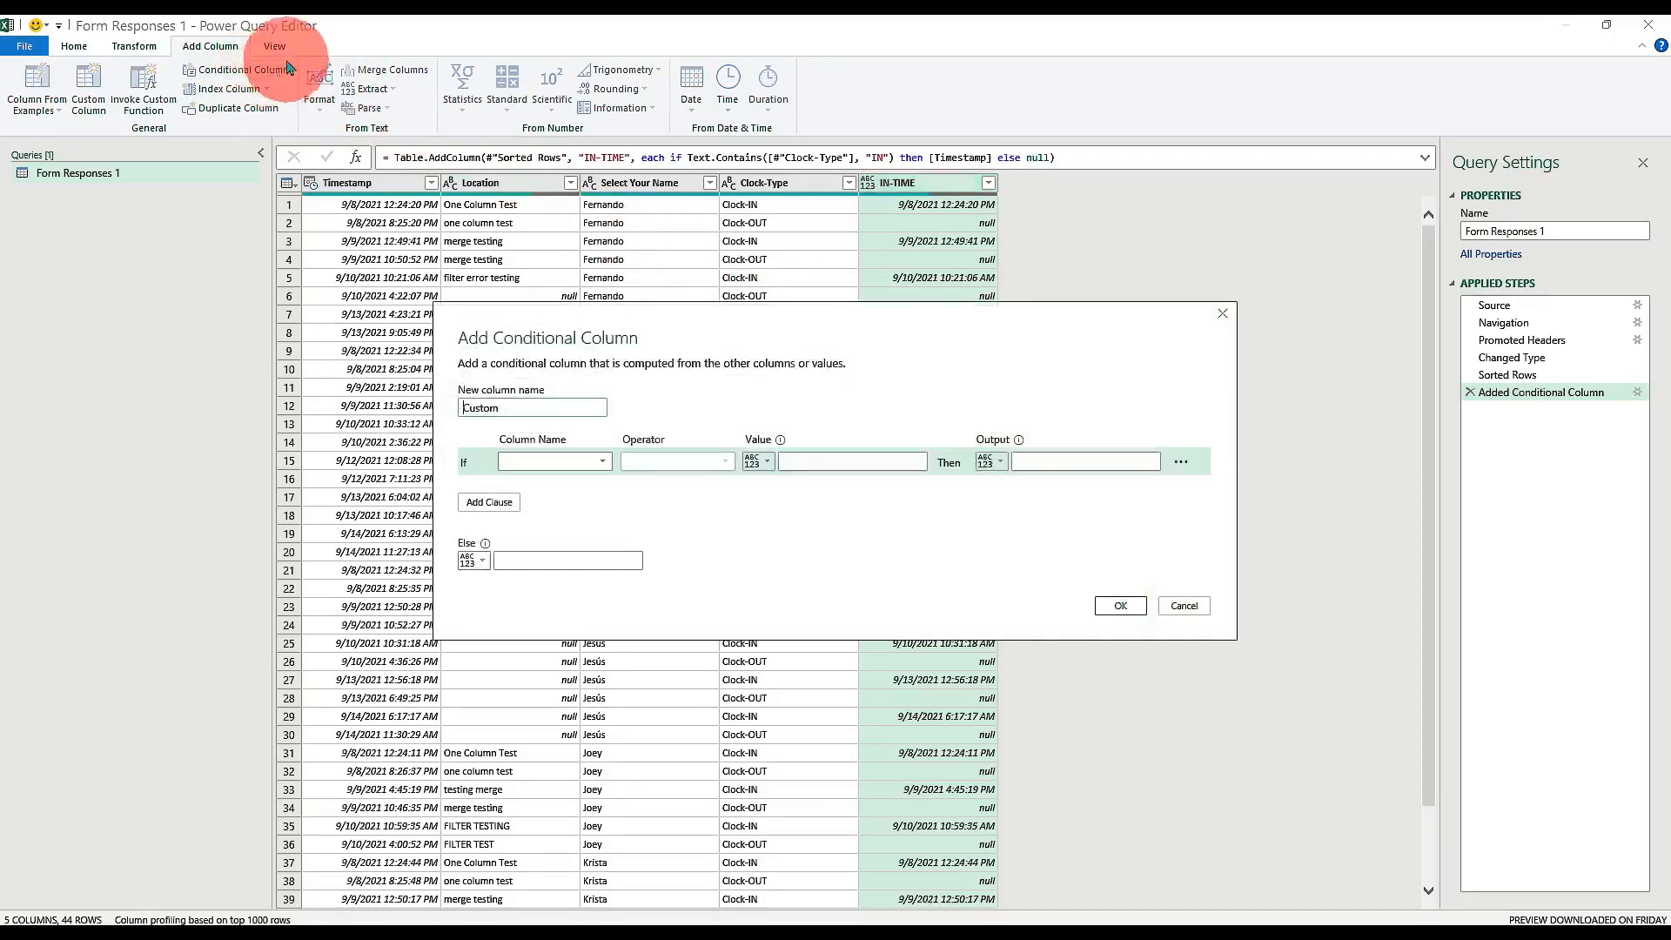
pyautogui.doubleClick(516, 411)
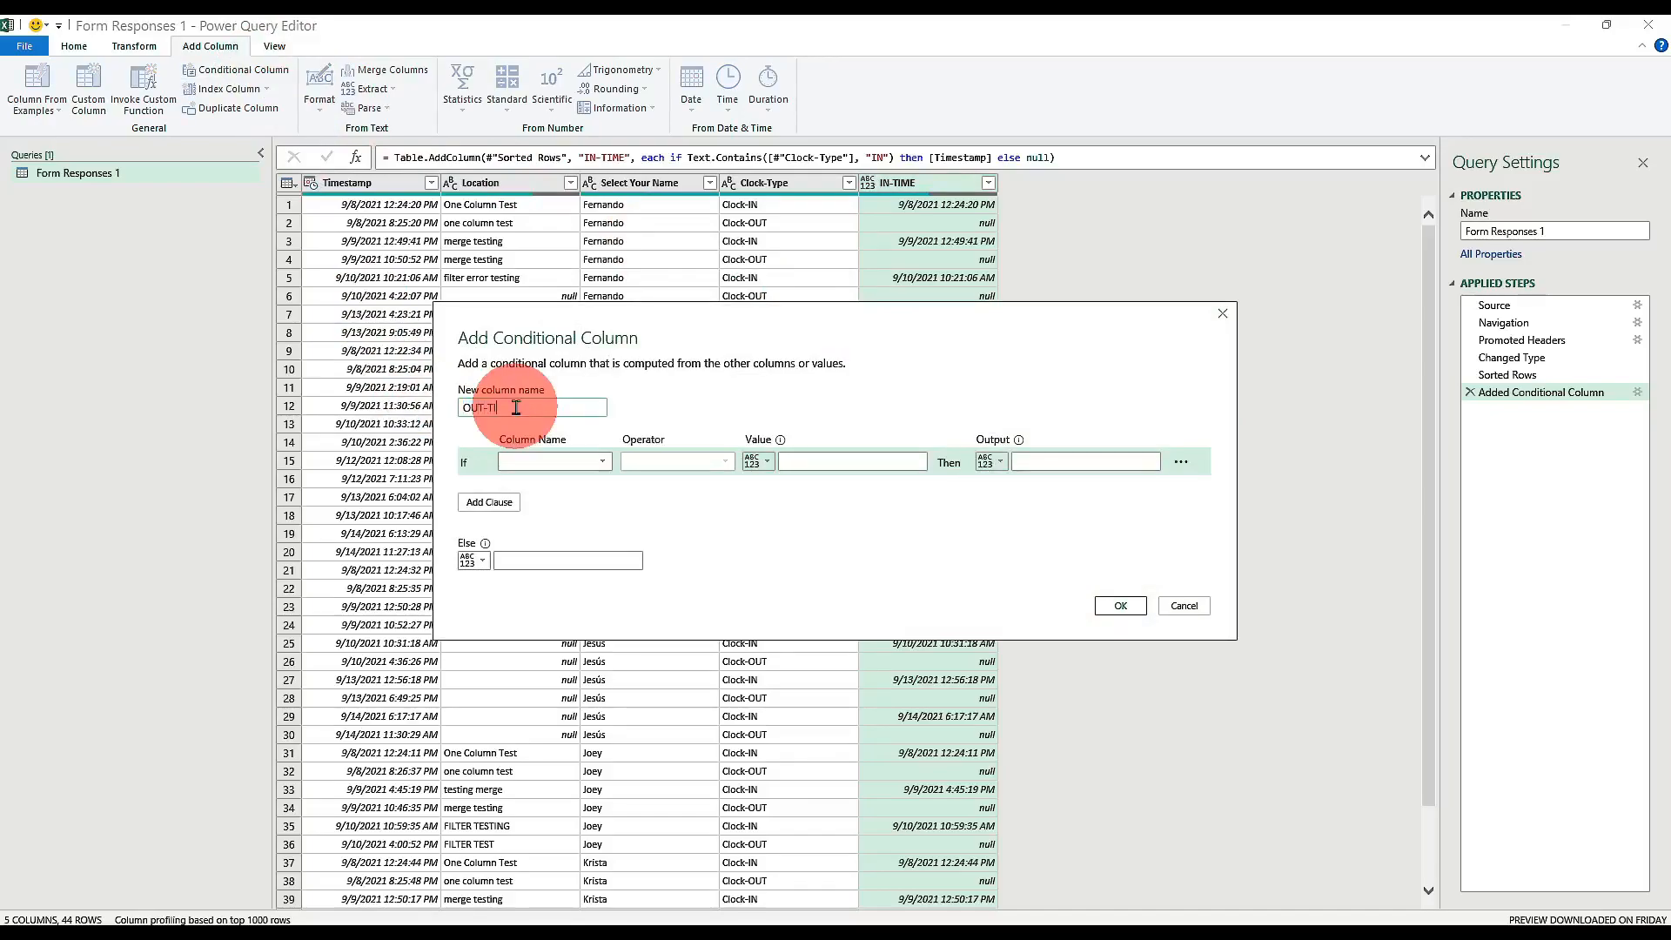
pyautogui.click(553, 462)
pyautogui.click(557, 530)
pyautogui.click(656, 462)
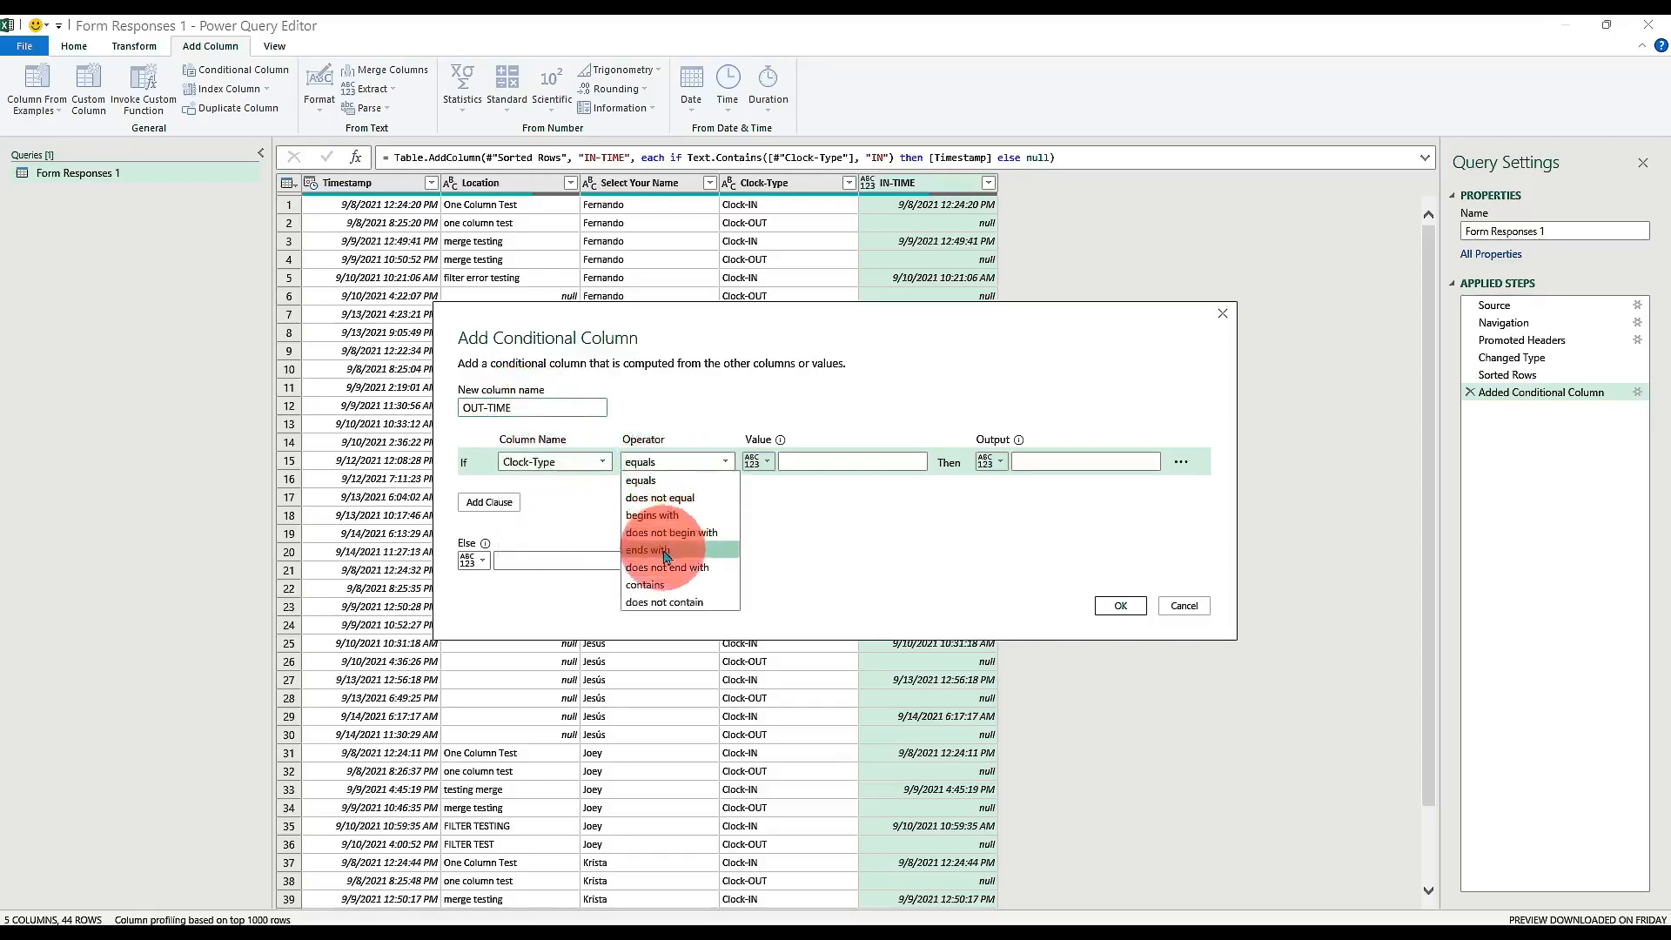
pyautogui.click(662, 586)
pyautogui.click(825, 458)
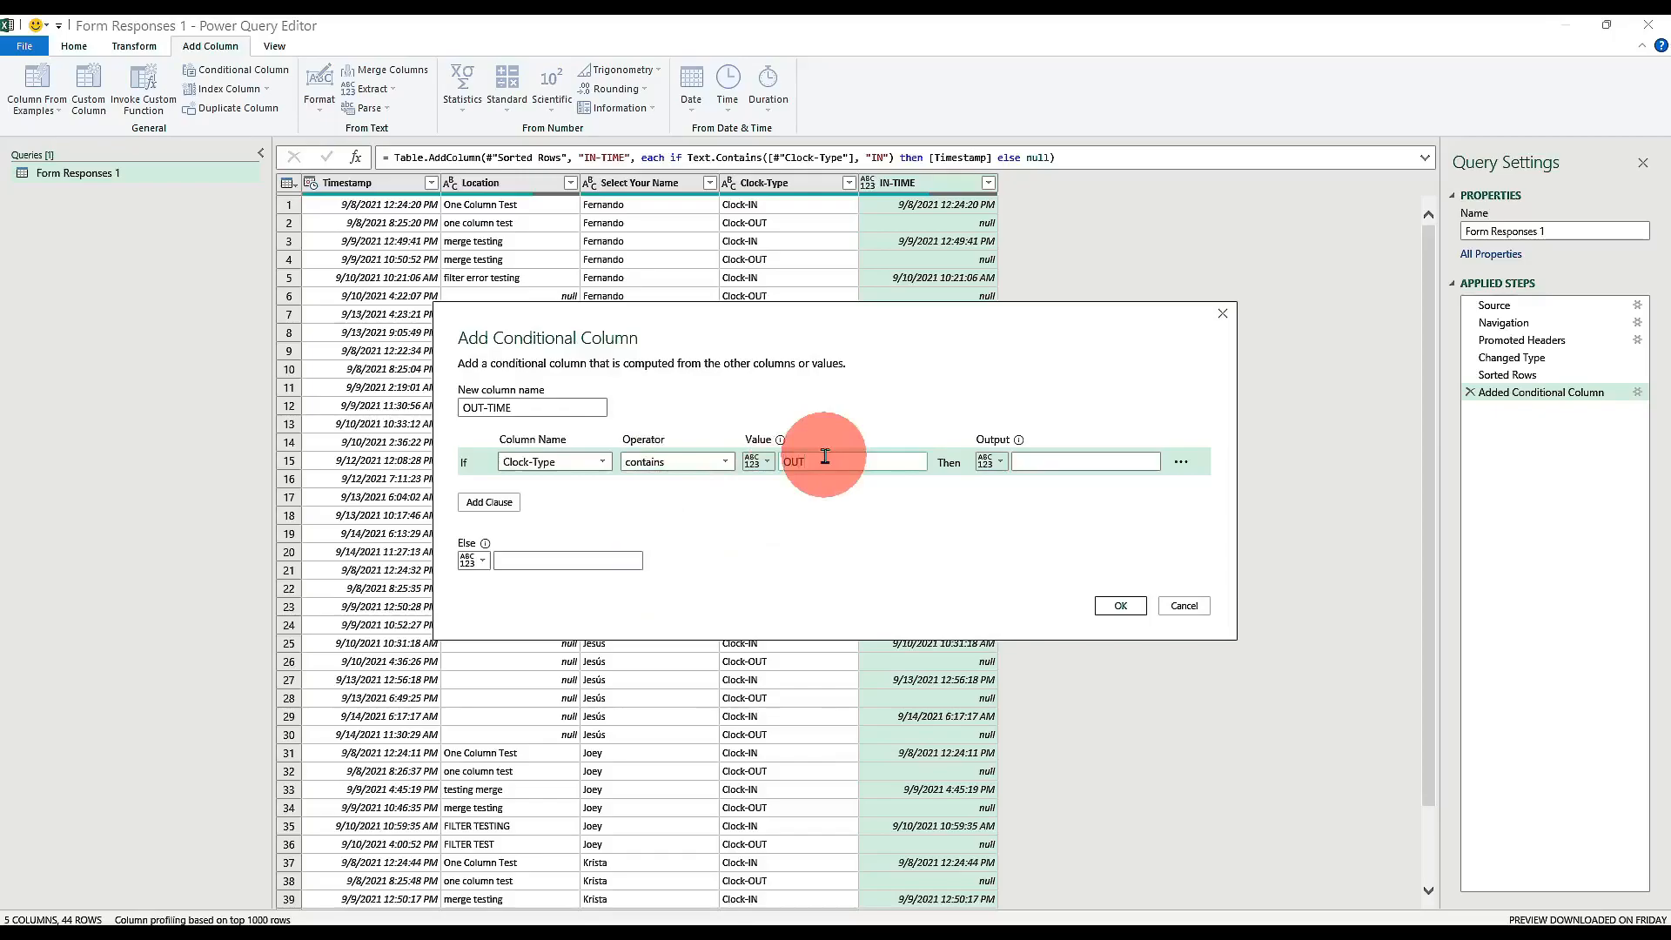
# Have the OUT condition output the Timestamp column, with null as the else value, and create the OUT-TIME column.
pyautogui.click(991, 461)
pyautogui.click(1014, 502)
pyautogui.click(1041, 464)
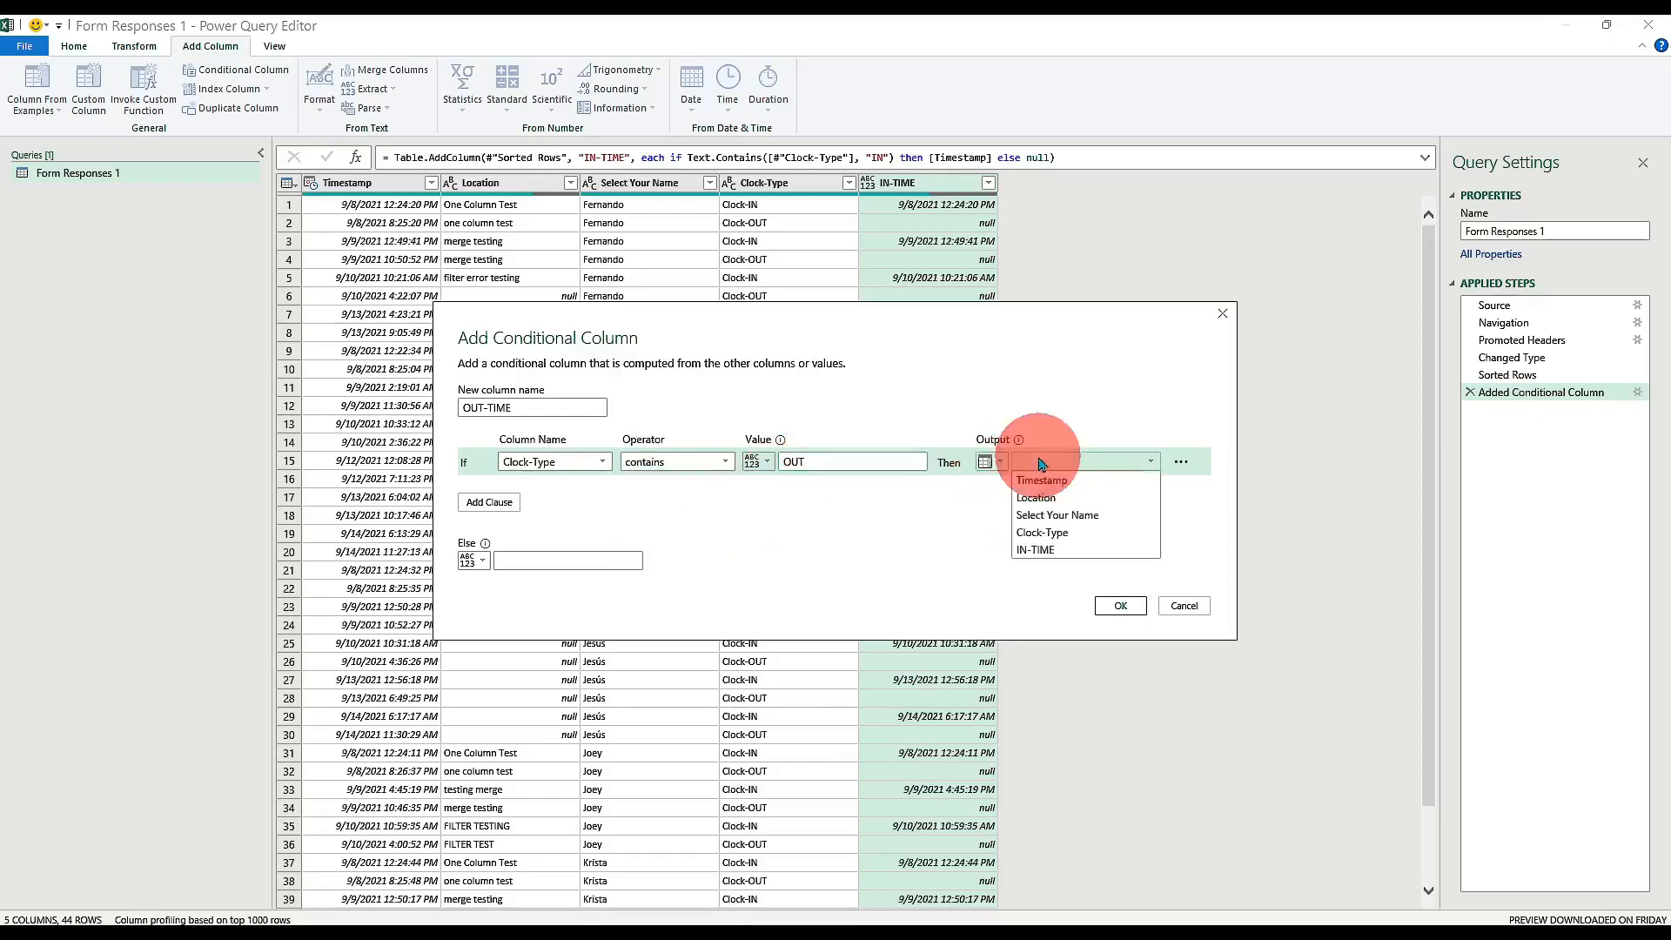
pyautogui.click(1040, 480)
pyautogui.click(553, 560)
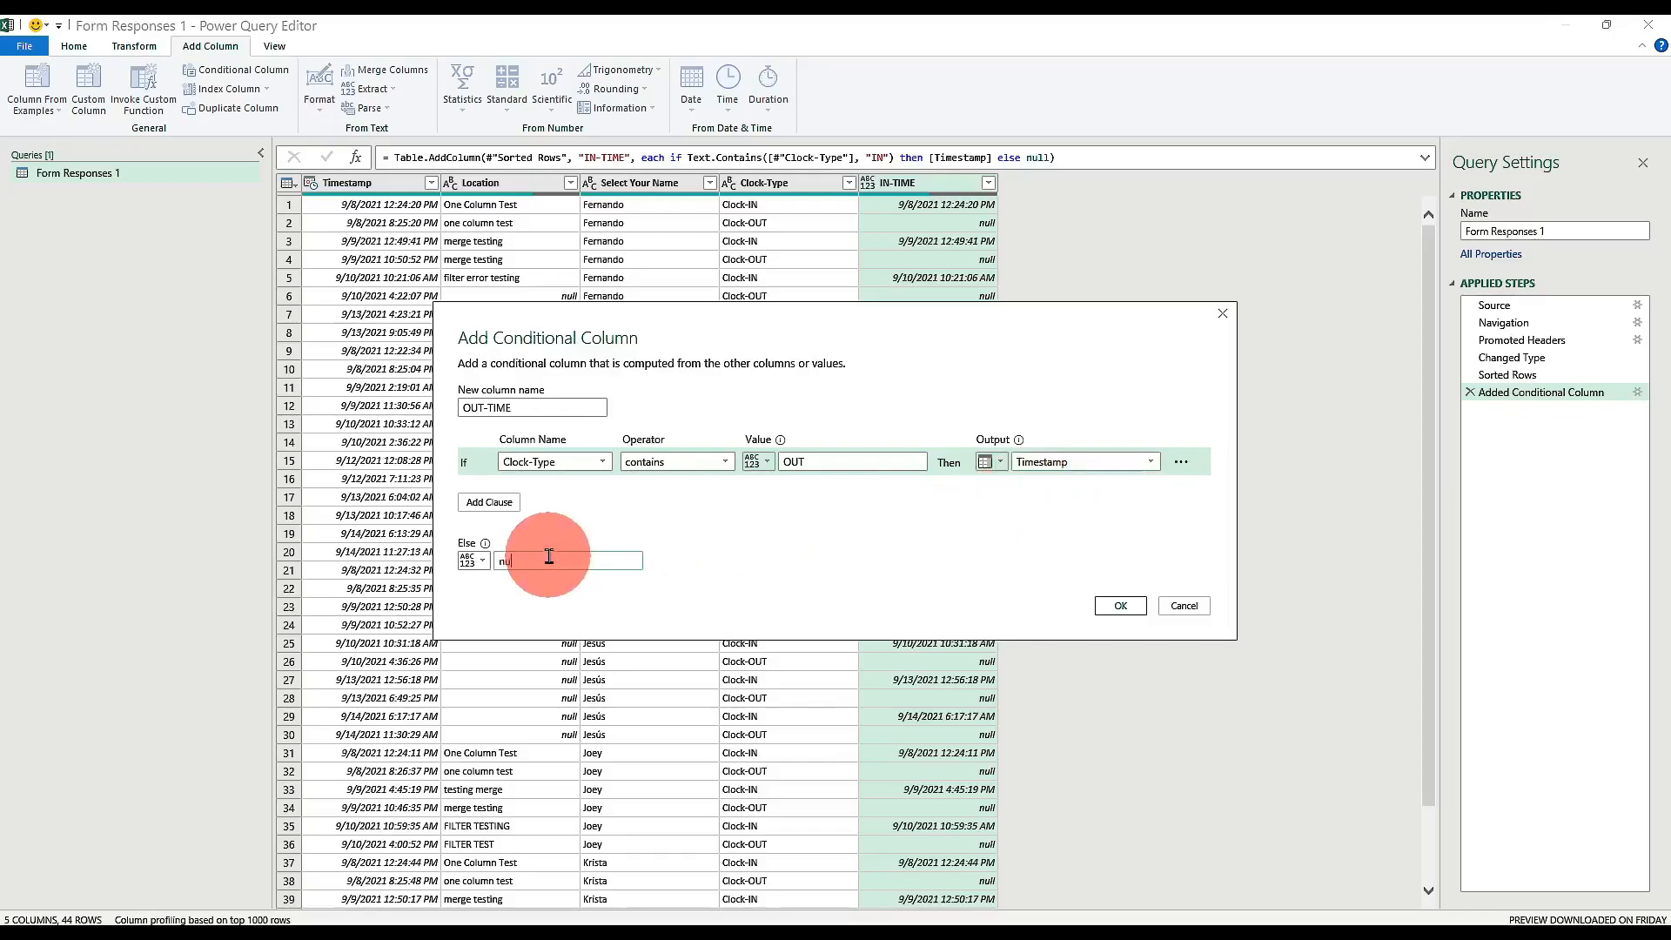
pyautogui.write('null')
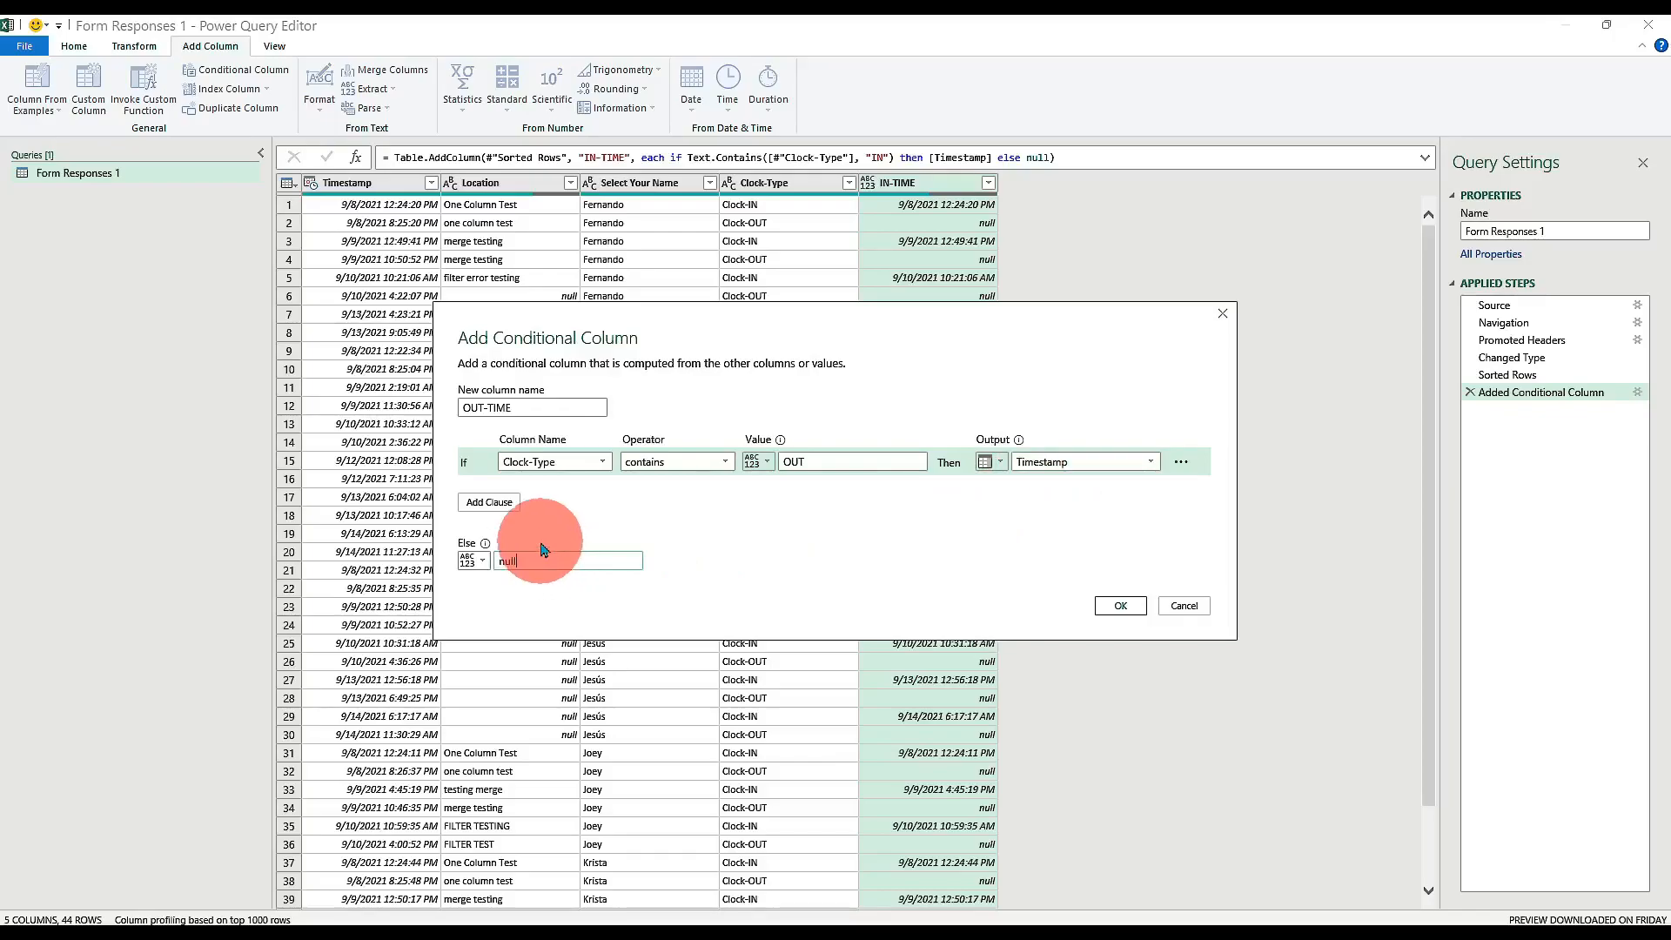
pyautogui.click(1121, 605)
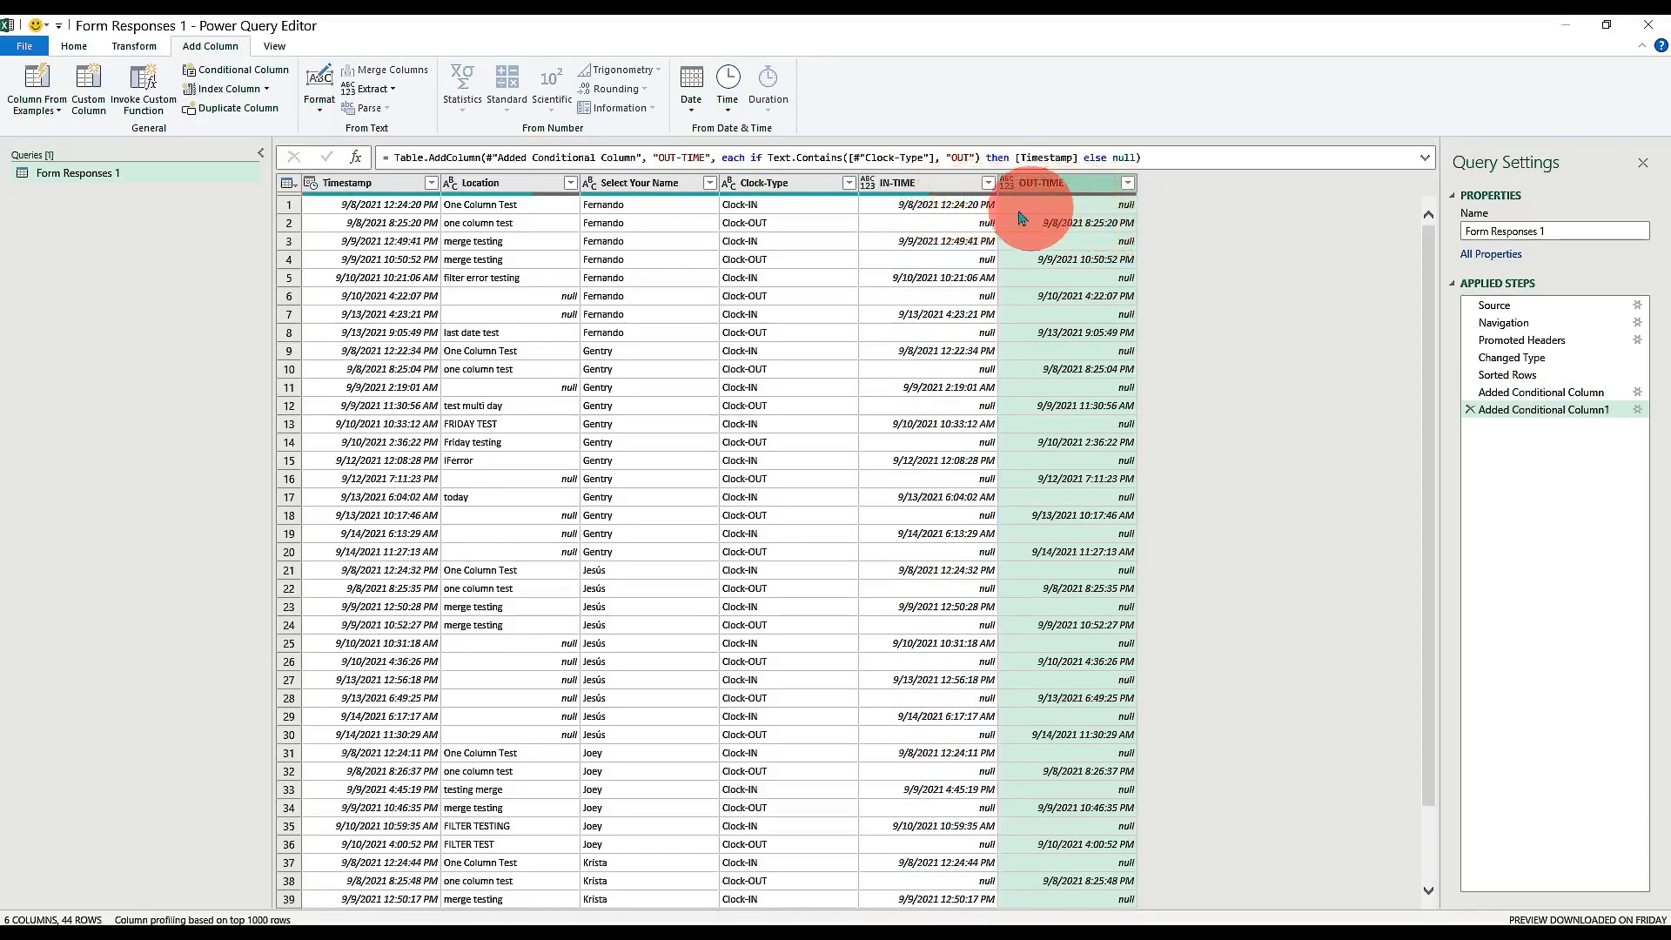
# Fill the null cells of the OUT-TIME column upward with the clock-out times below them.
pyautogui.click(939, 206)
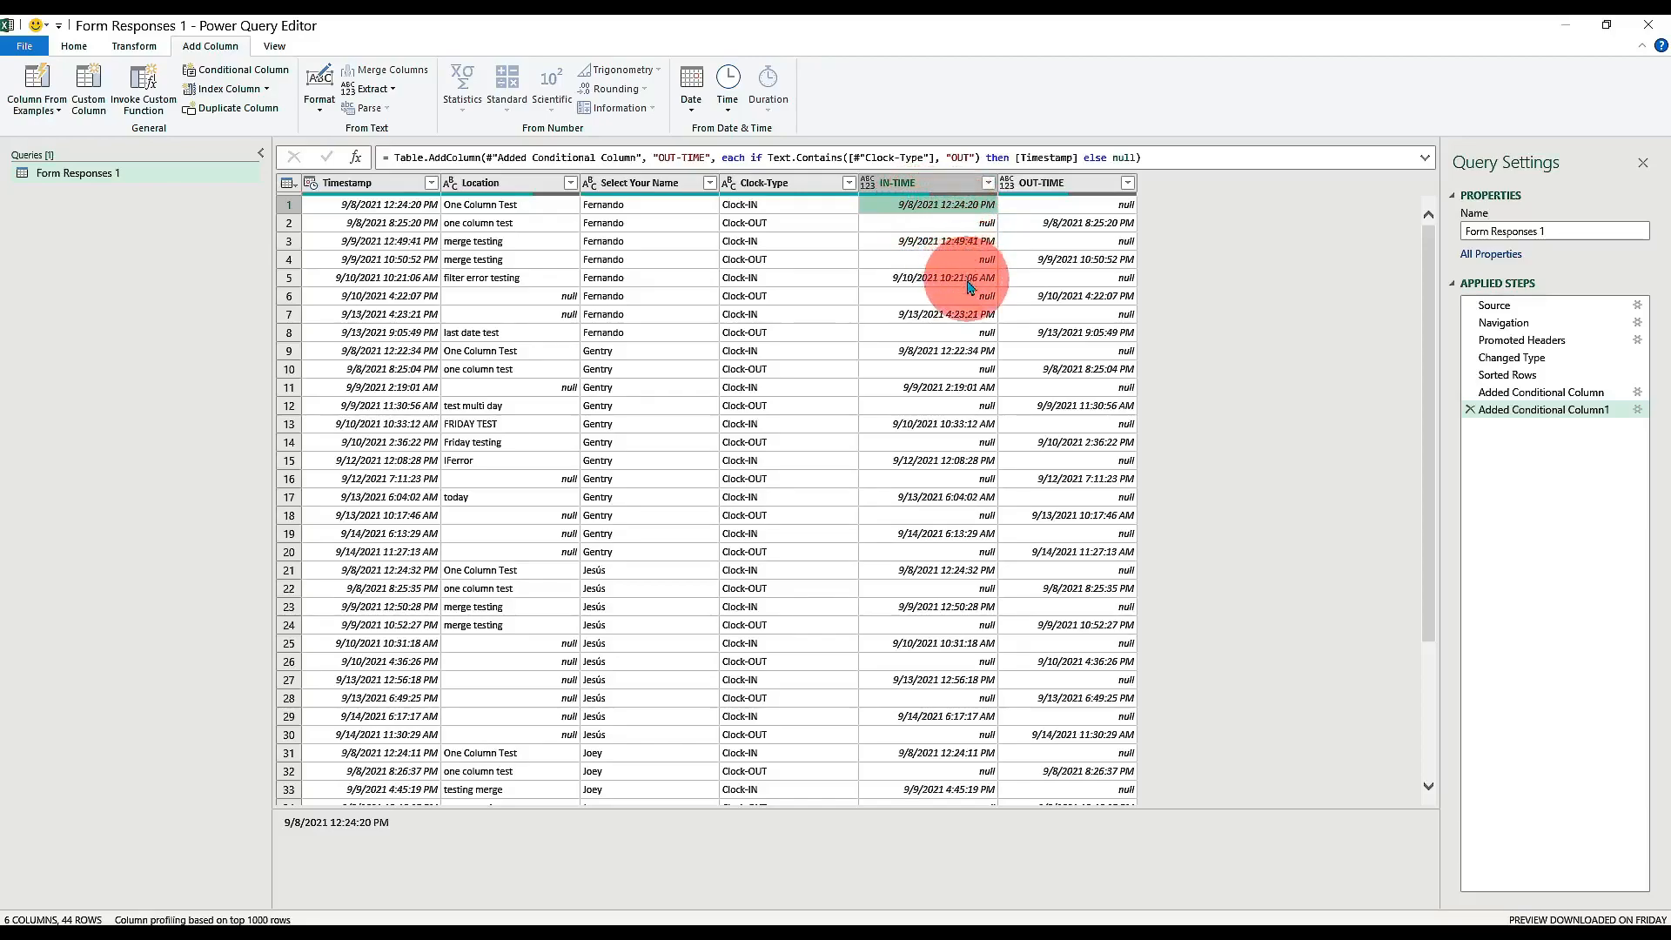
pyautogui.click(1075, 215)
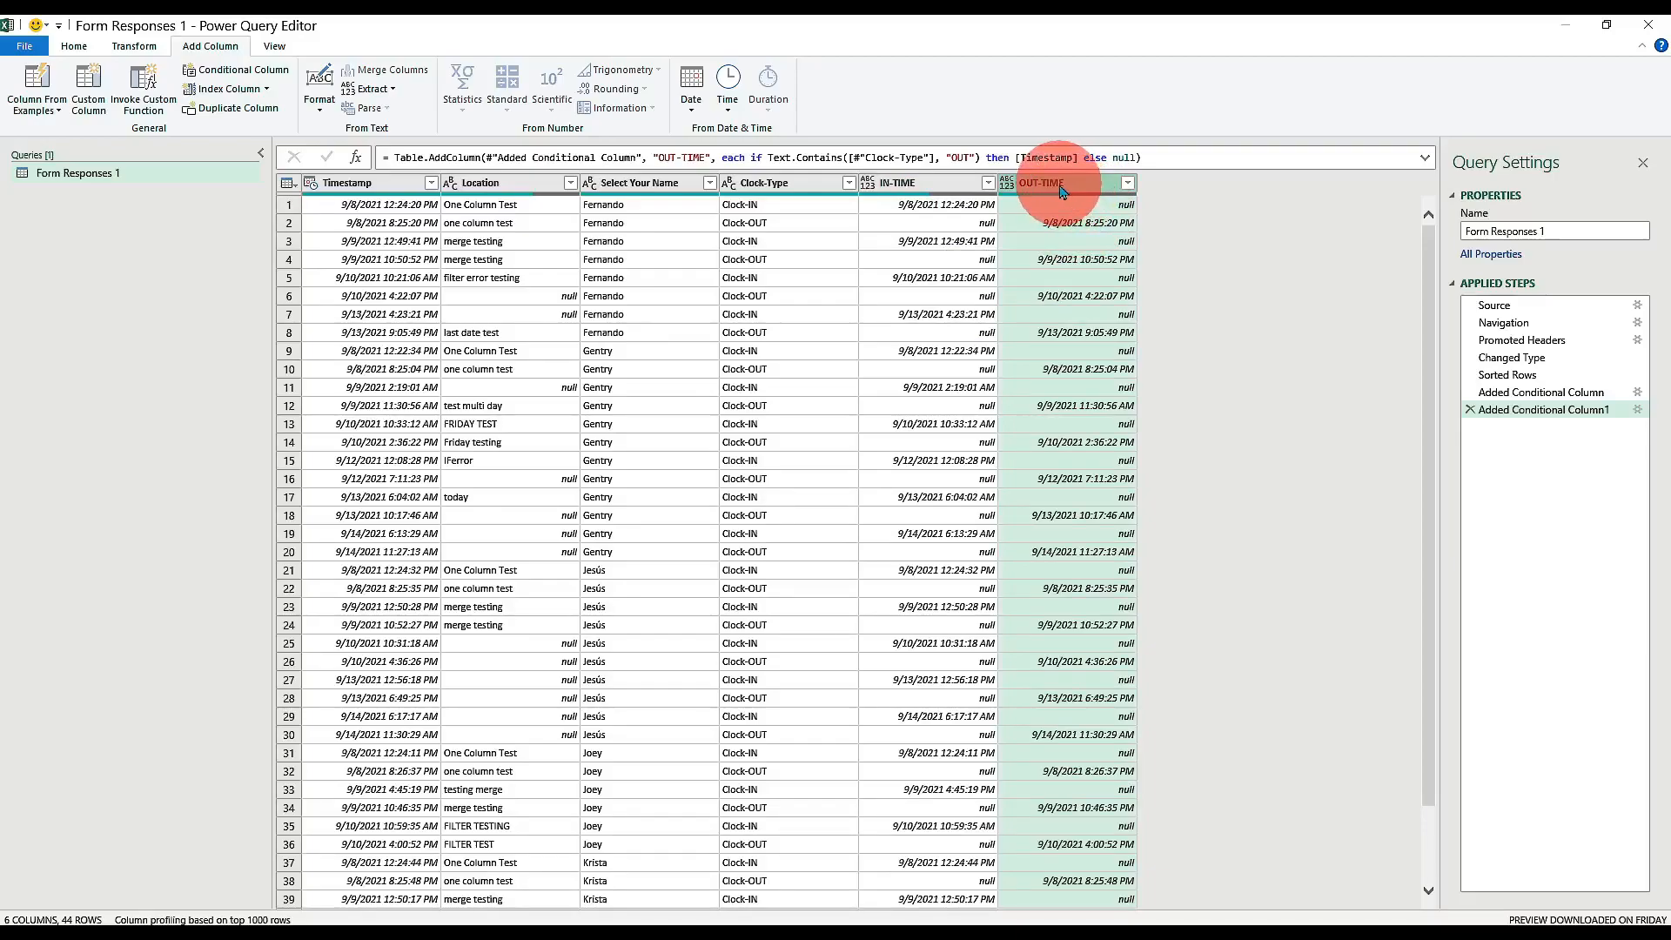
pyautogui.click(144, 50)
pyautogui.click(335, 90)
pyautogui.click(339, 129)
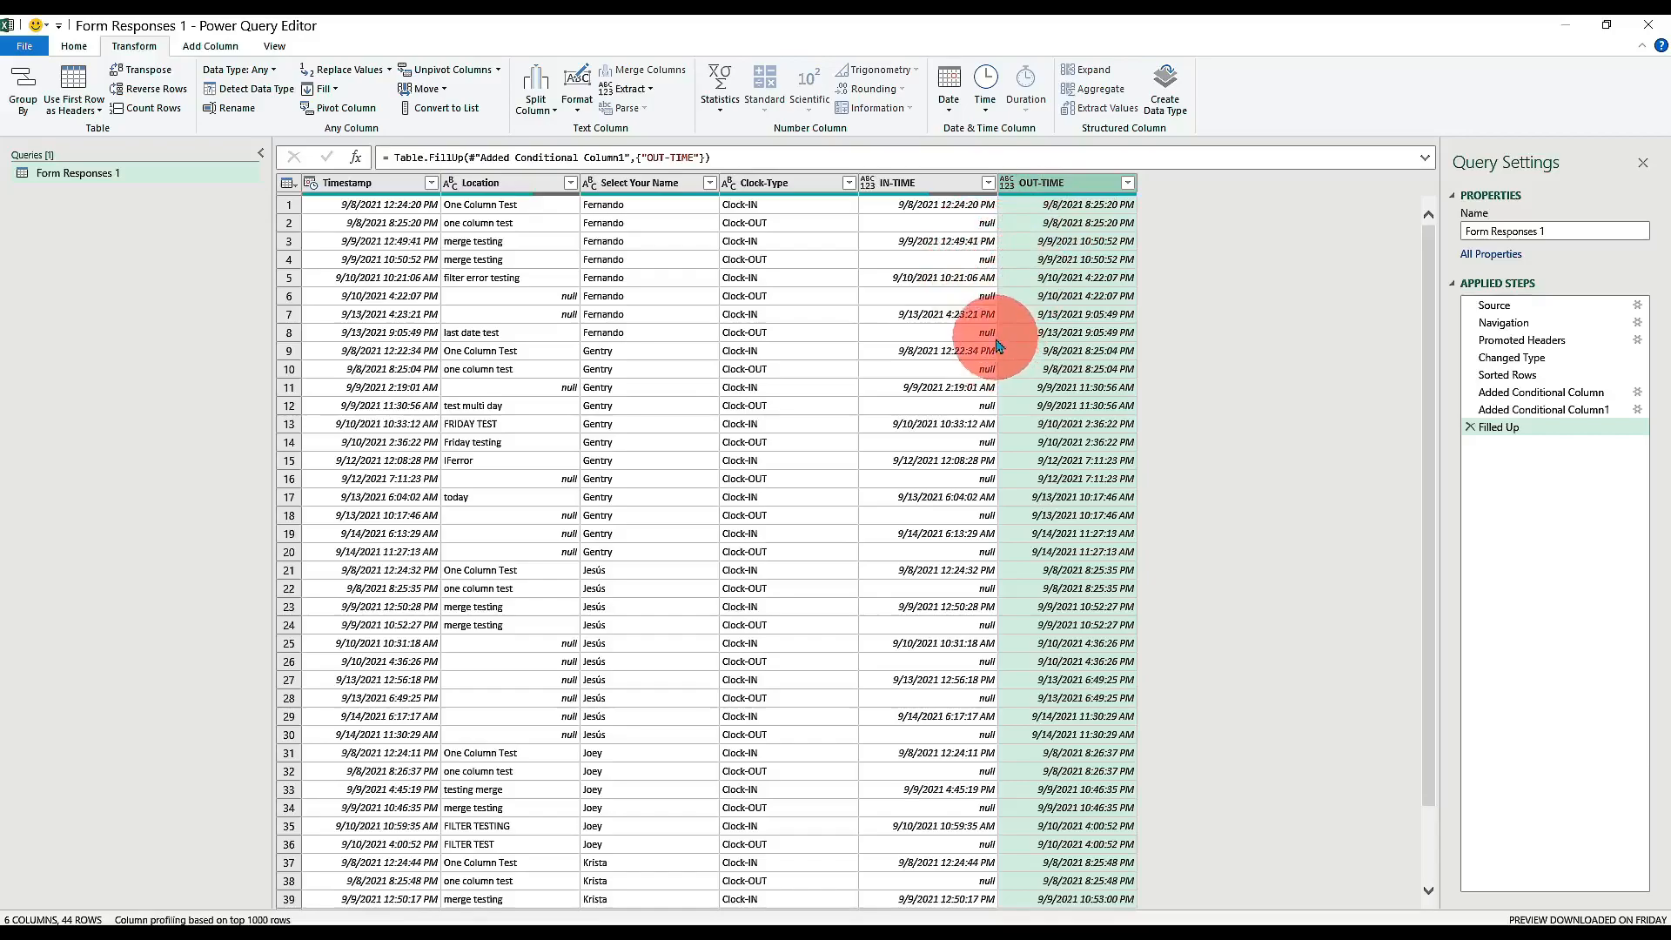
# Filter the null rows out of the IN-TIME column.
pyautogui.scroll(-2, 998, 346)
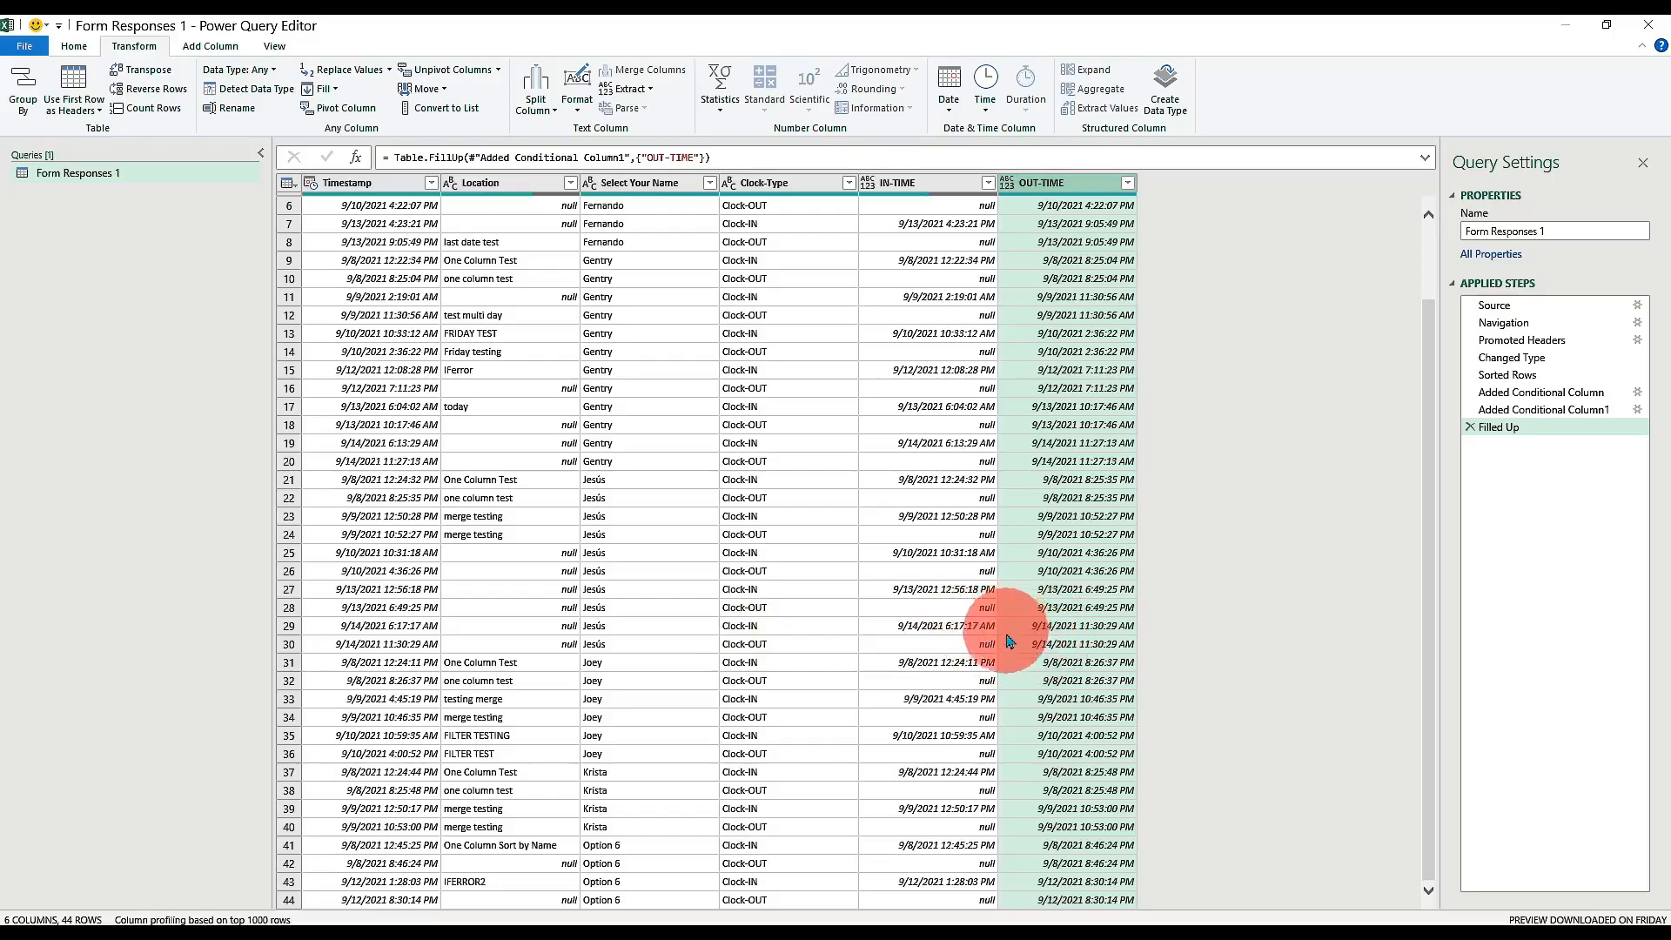
pyautogui.click(988, 184)
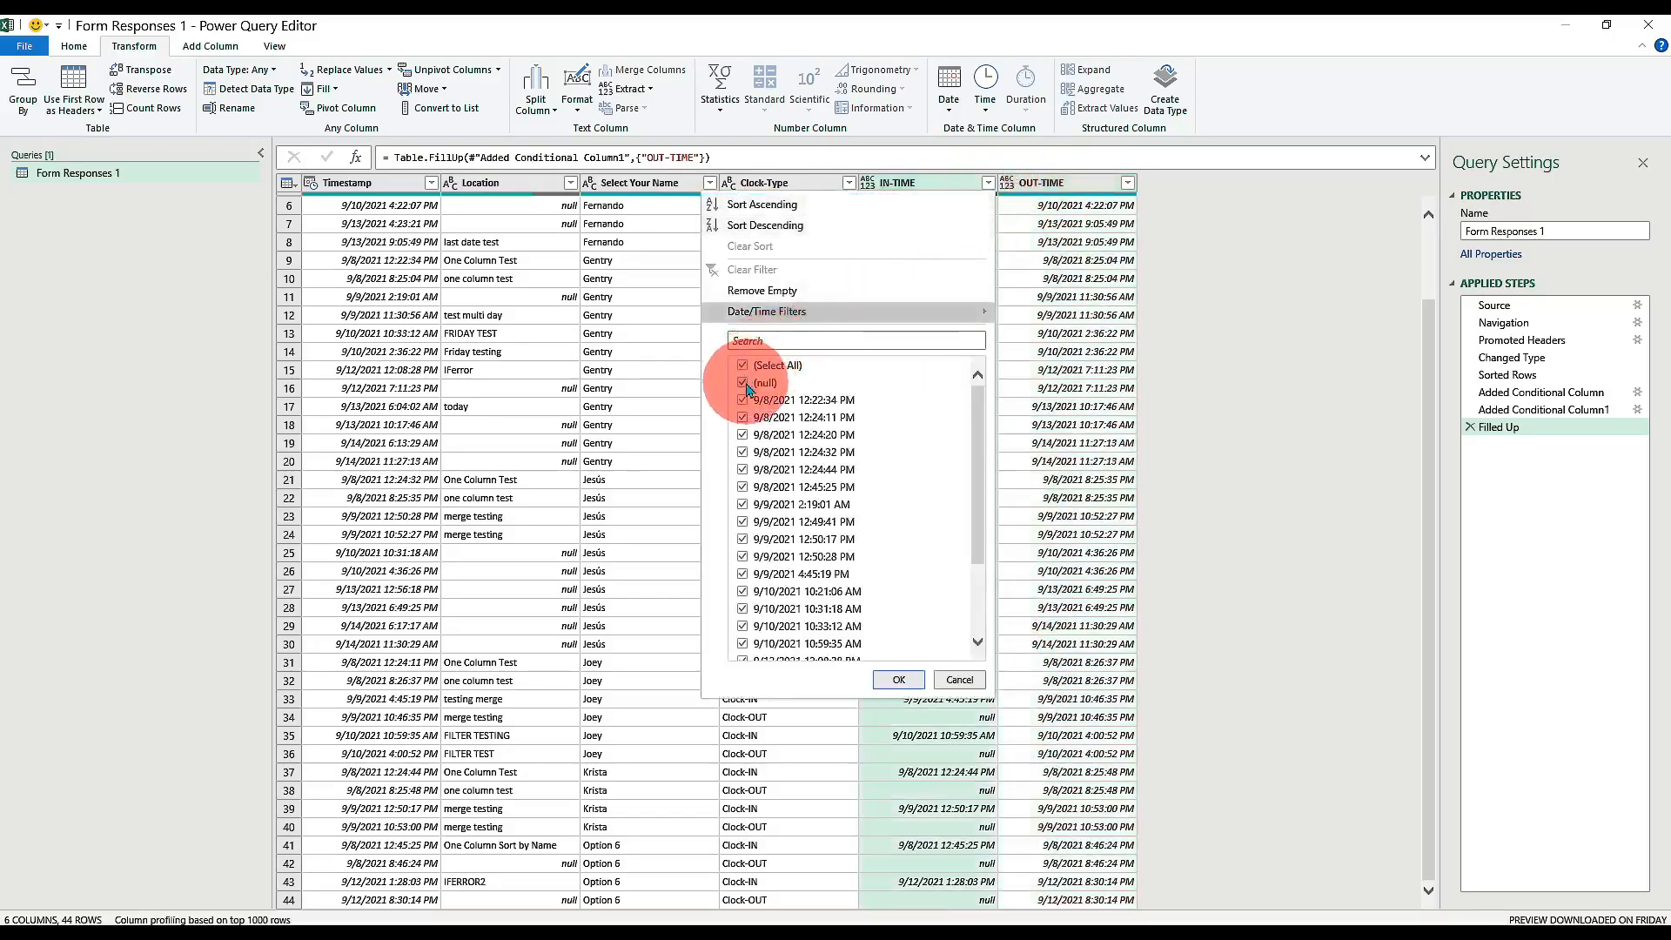
pyautogui.click(745, 385)
pyautogui.click(898, 680)
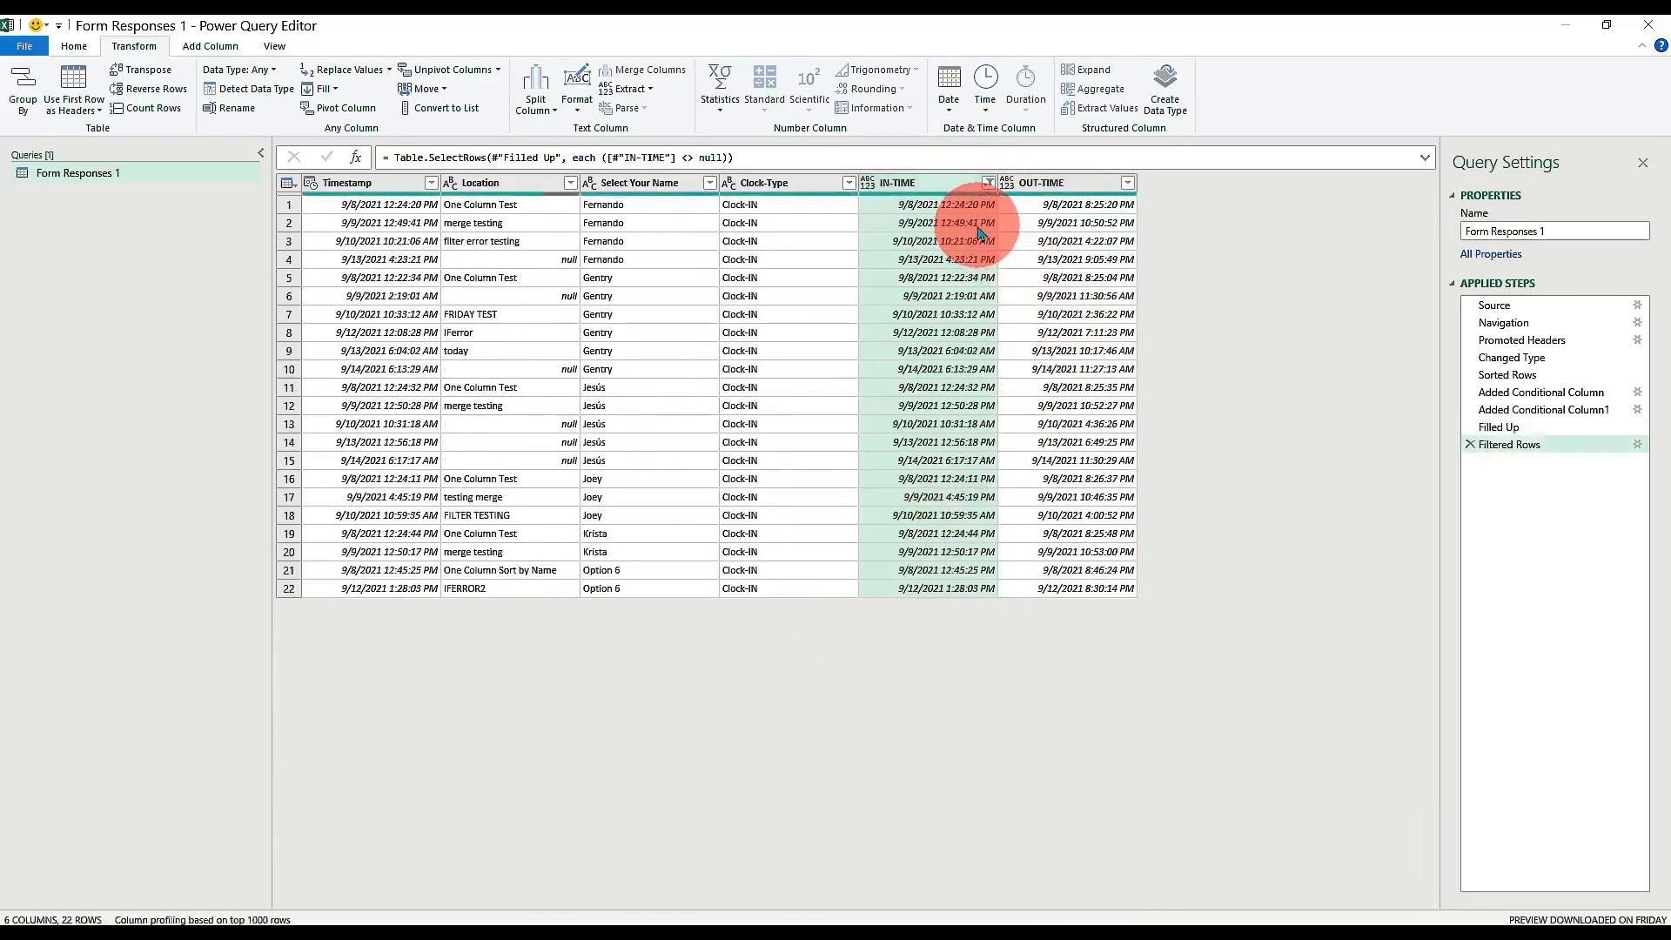
# Add a time subtraction column that calculates OUT-TIME minus IN-TIME.
pyautogui.click(1037, 189)
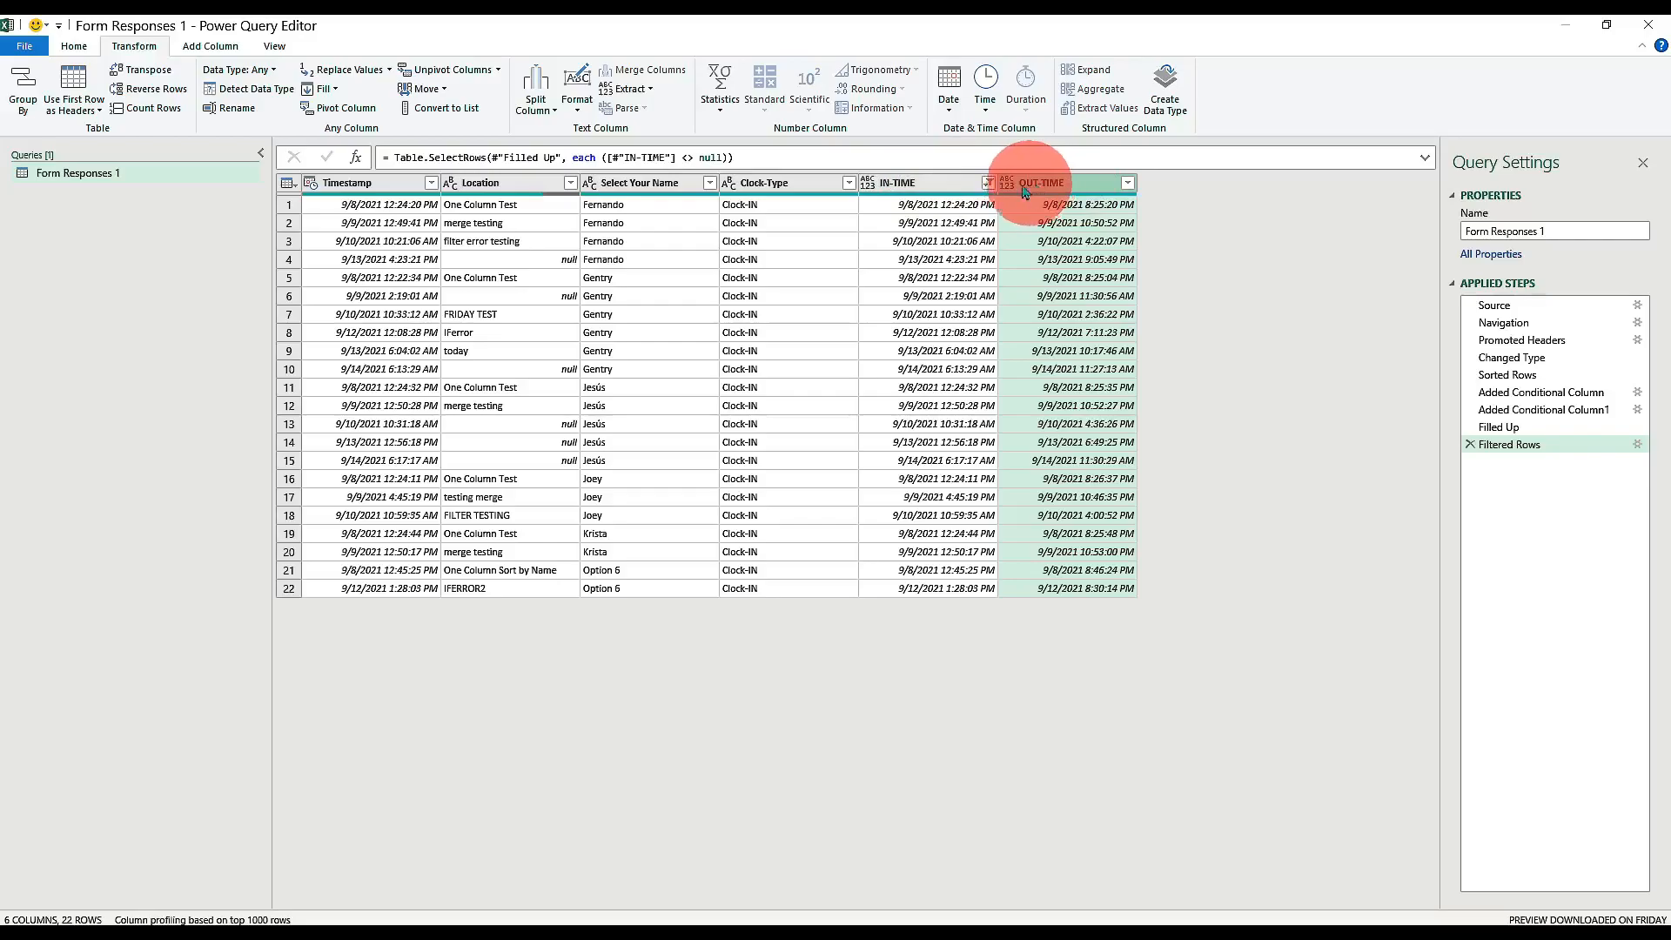
pyautogui.keyDown('ctrl'); pyautogui.click(914, 184); pyautogui.keyUp('ctrl')
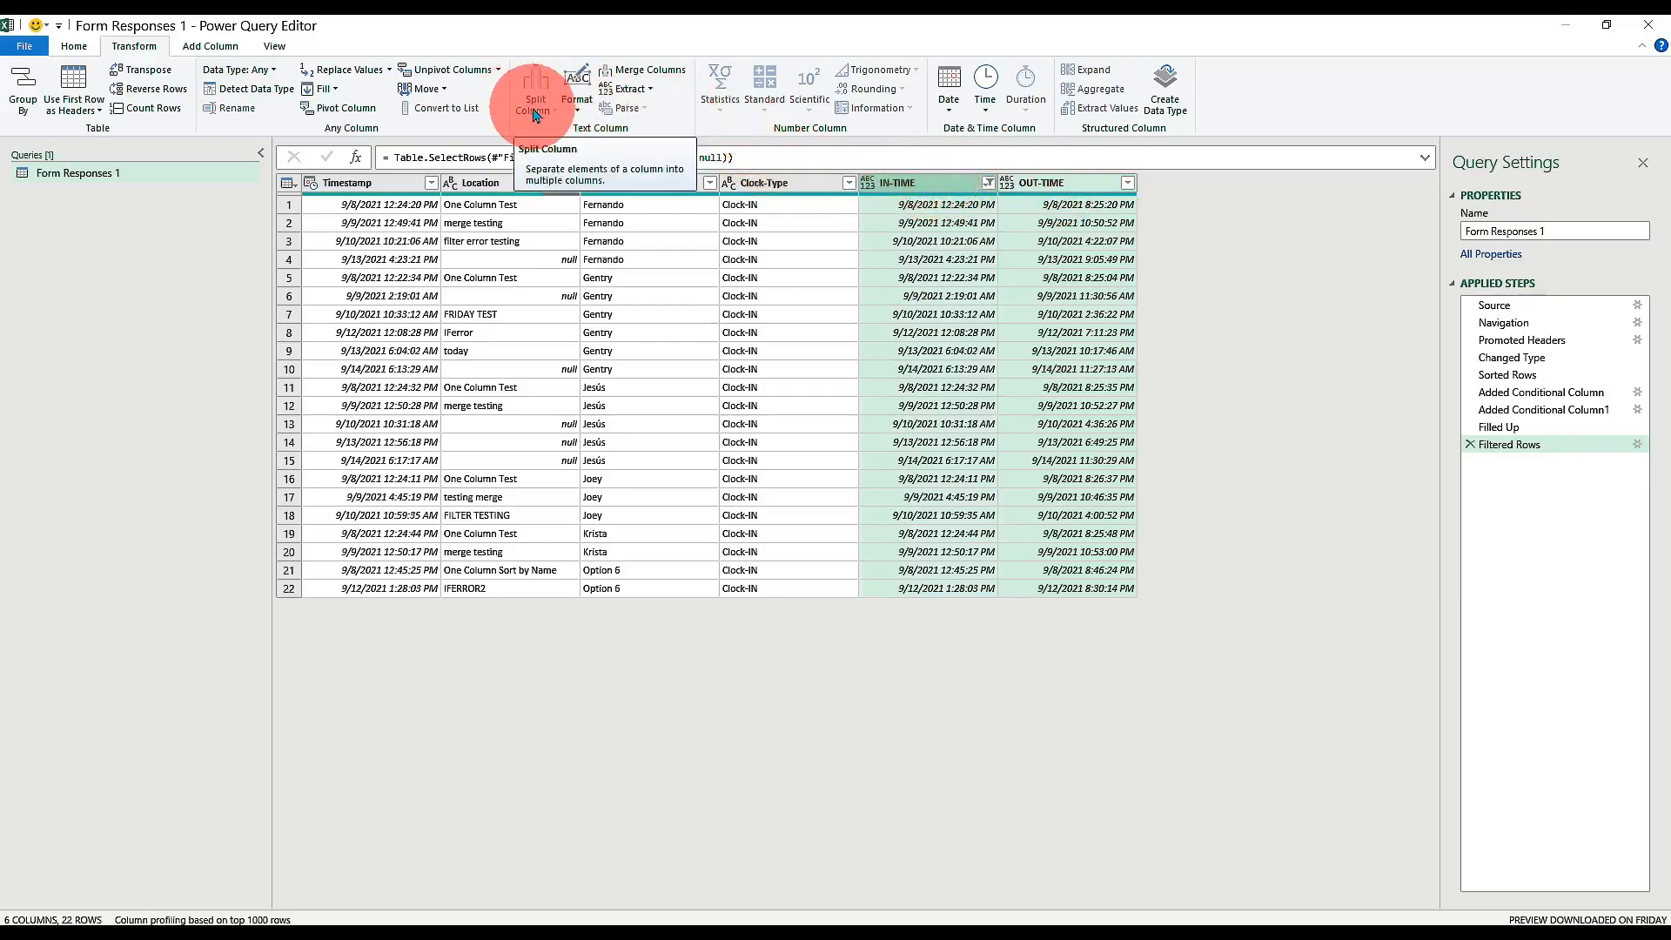
pyautogui.click(211, 46)
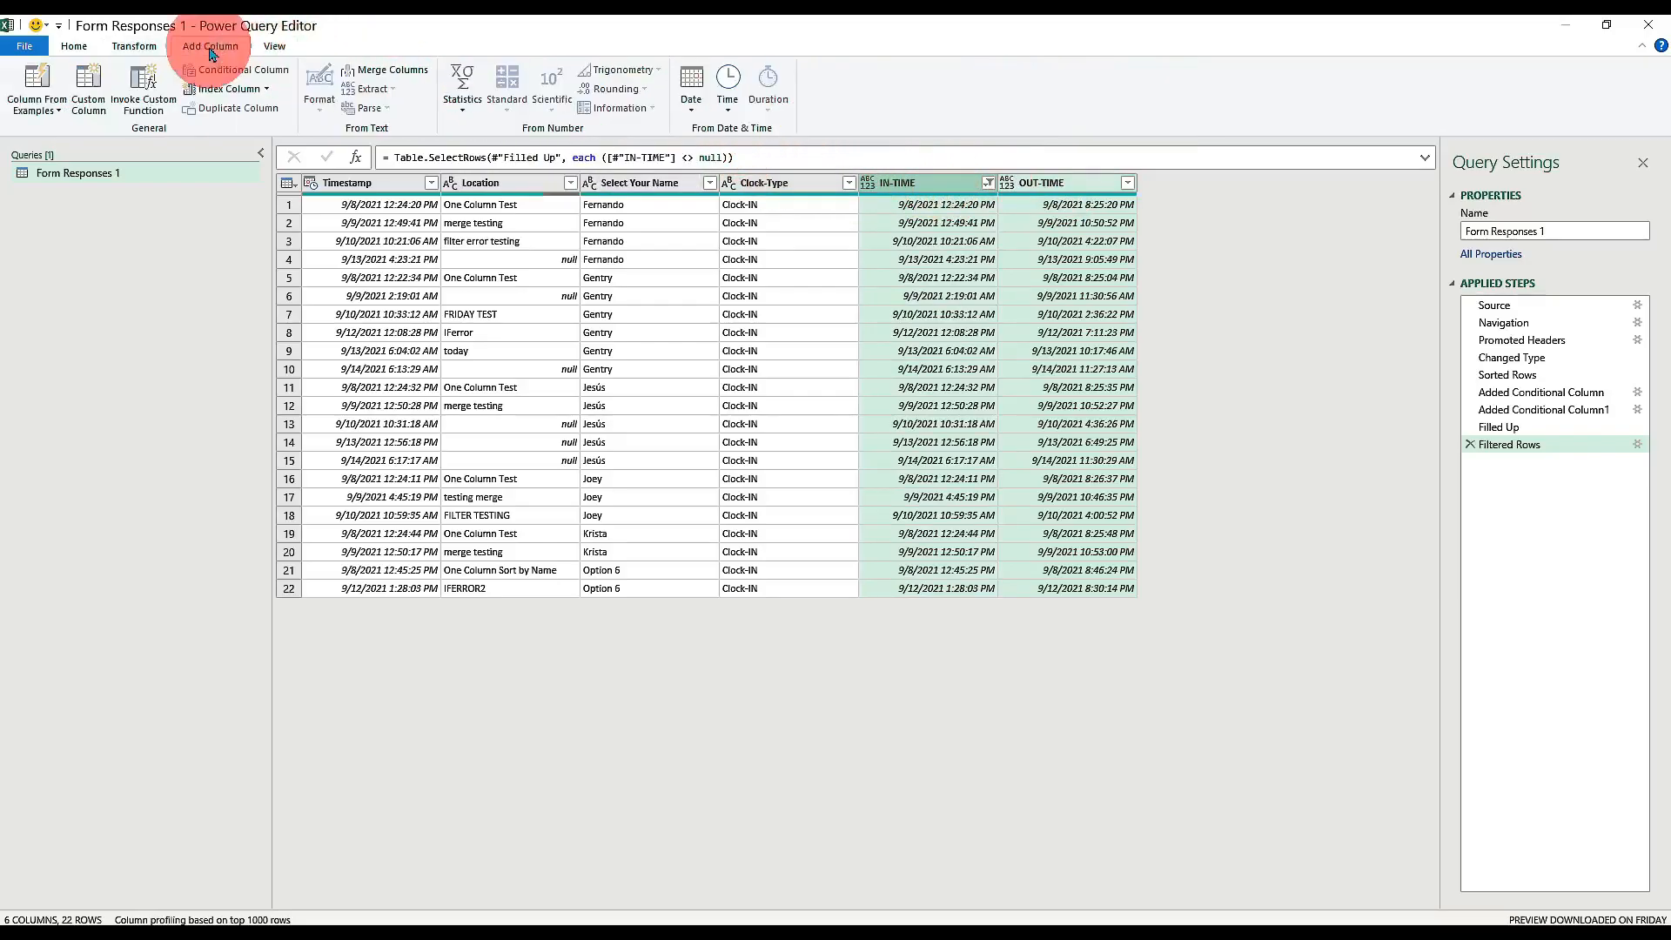
pyautogui.click(729, 109)
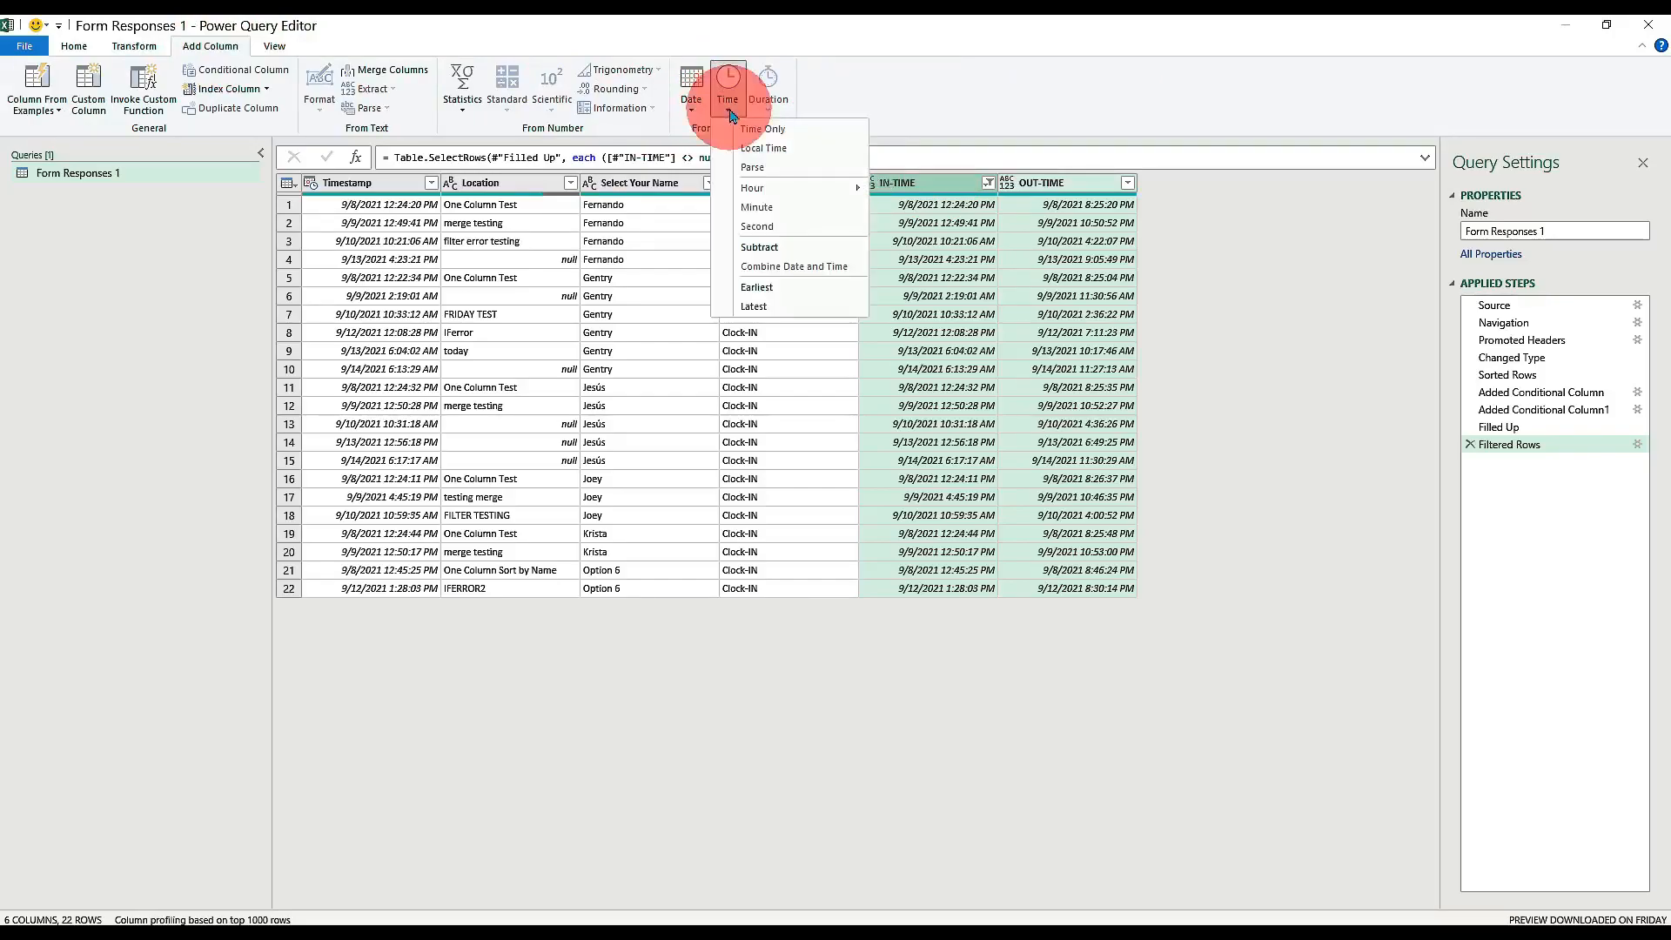
pyautogui.click(764, 247)
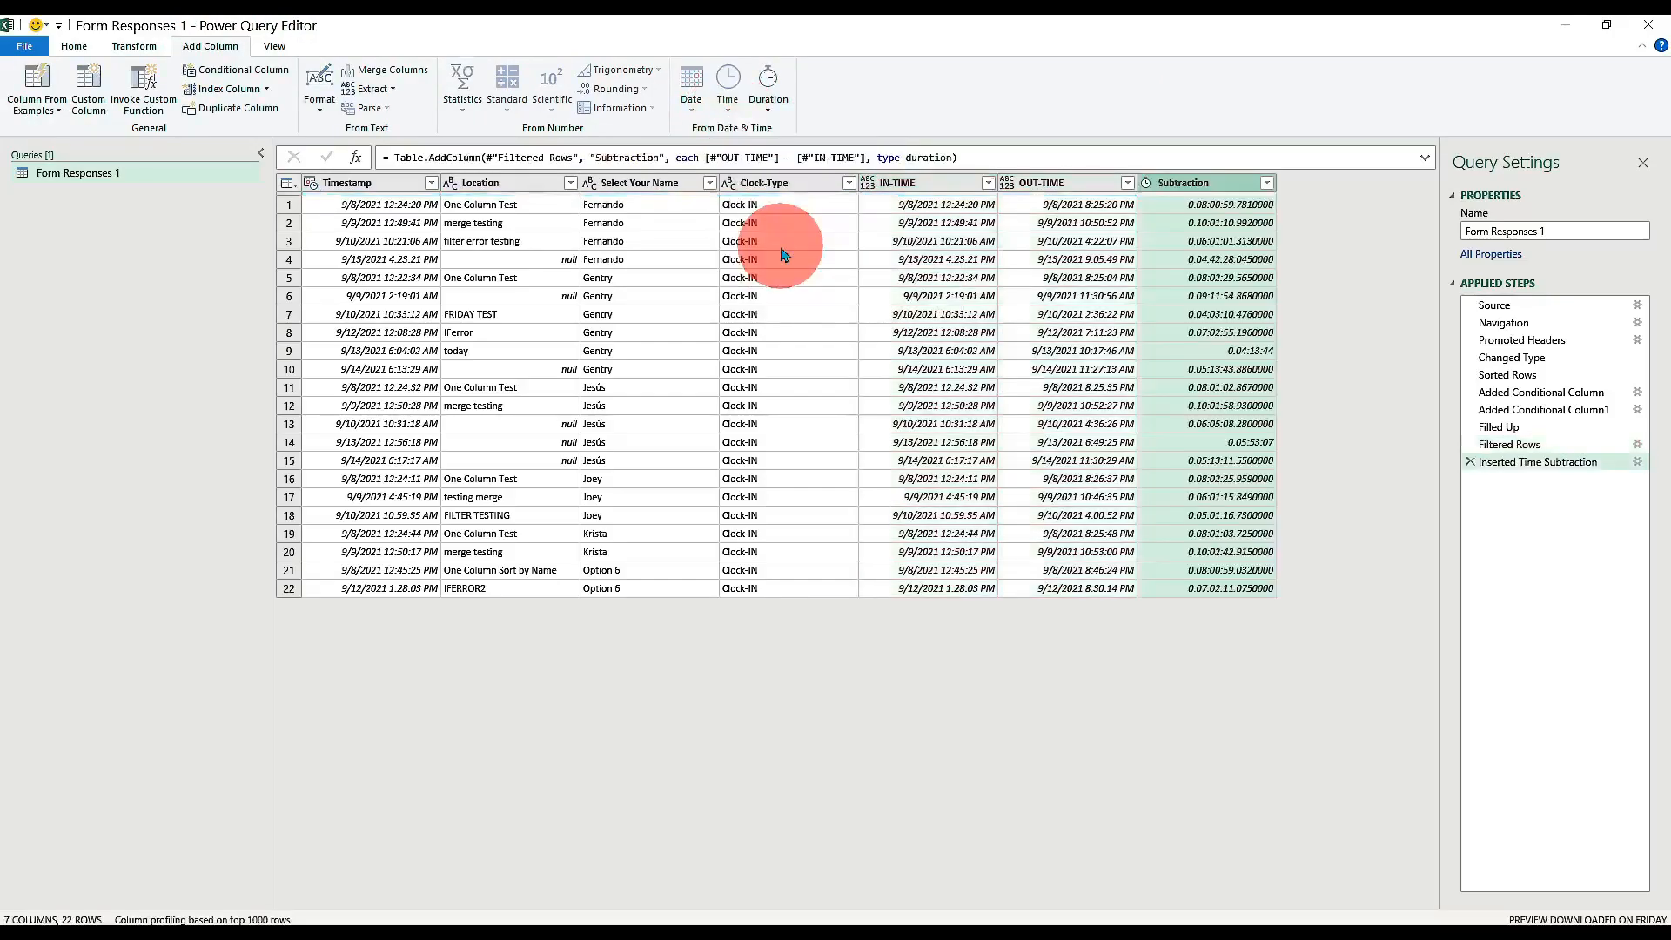
# Add a Subtract Days column that calculates the days between IN-TIME and OUT-TIME.
pyautogui.click(906, 186)
pyautogui.click(1056, 186)
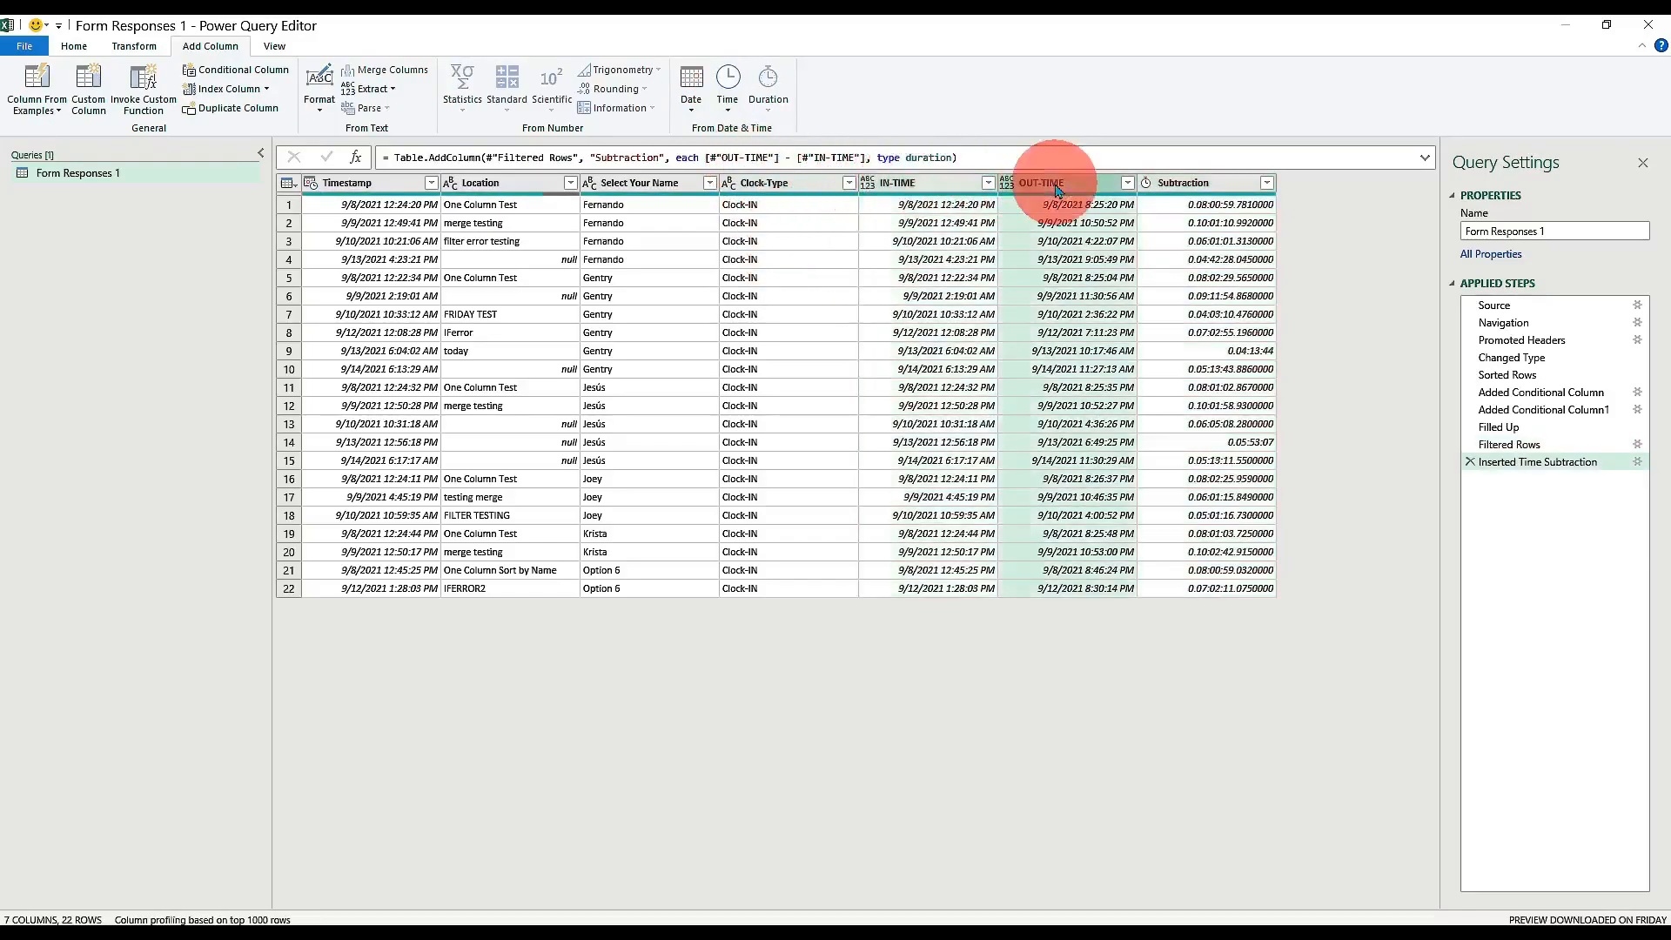
pyautogui.keyDown('ctrl'); pyautogui.click(936, 185); pyautogui.keyUp('ctrl')
pyautogui.click(695, 112)
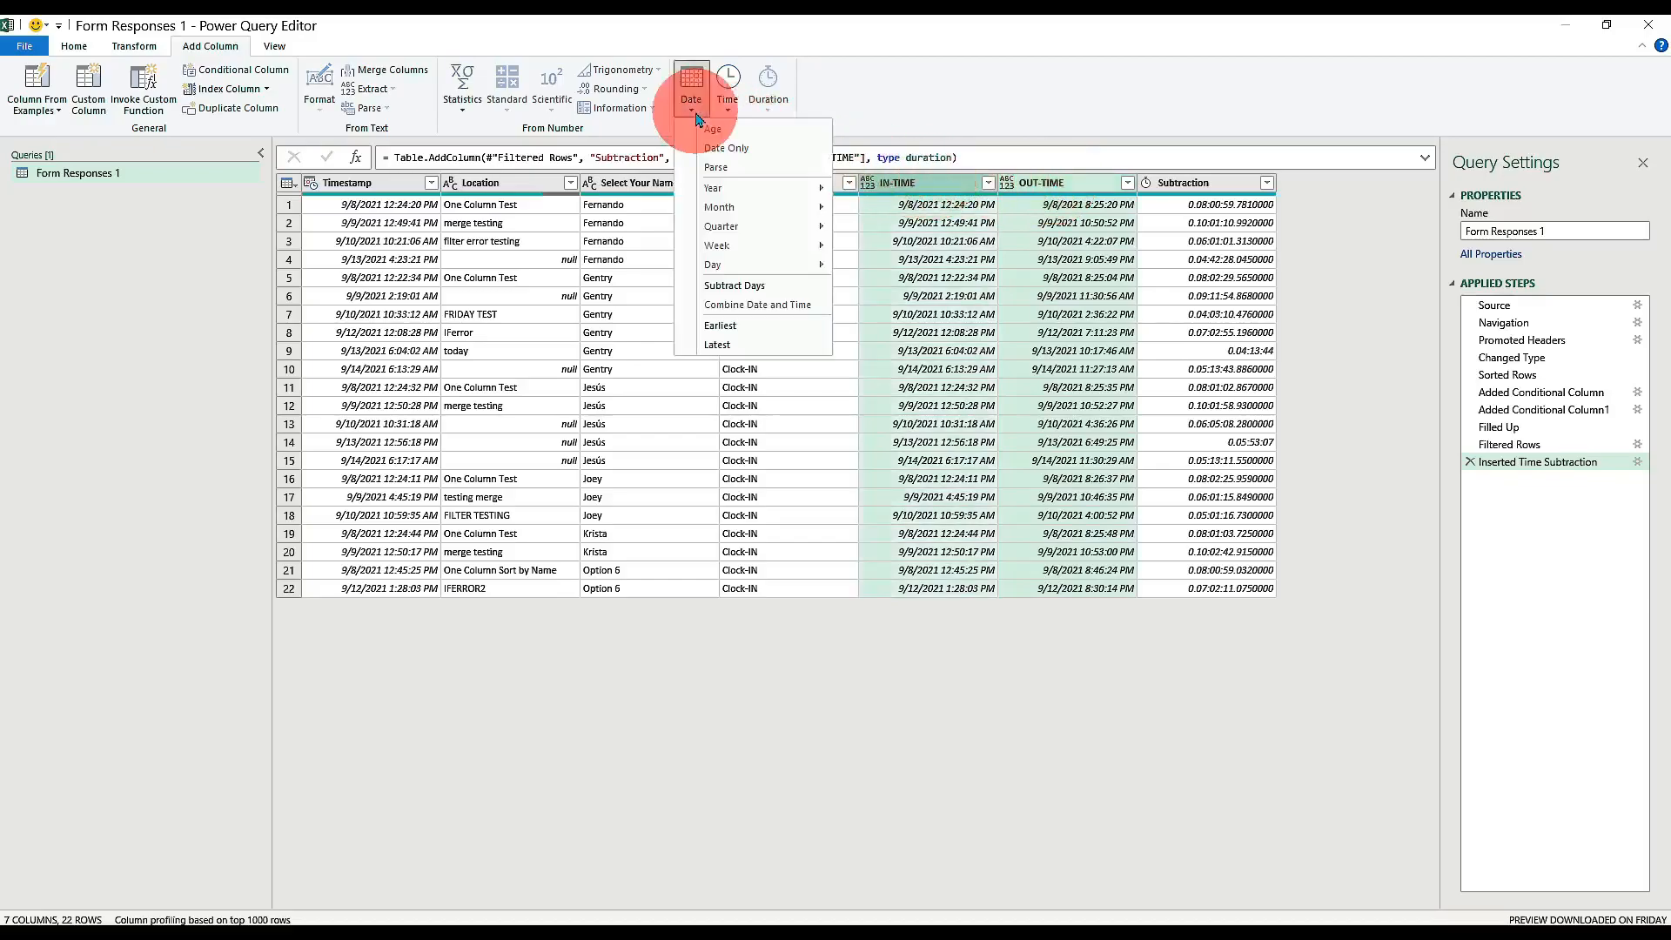
pyautogui.click(760, 285)
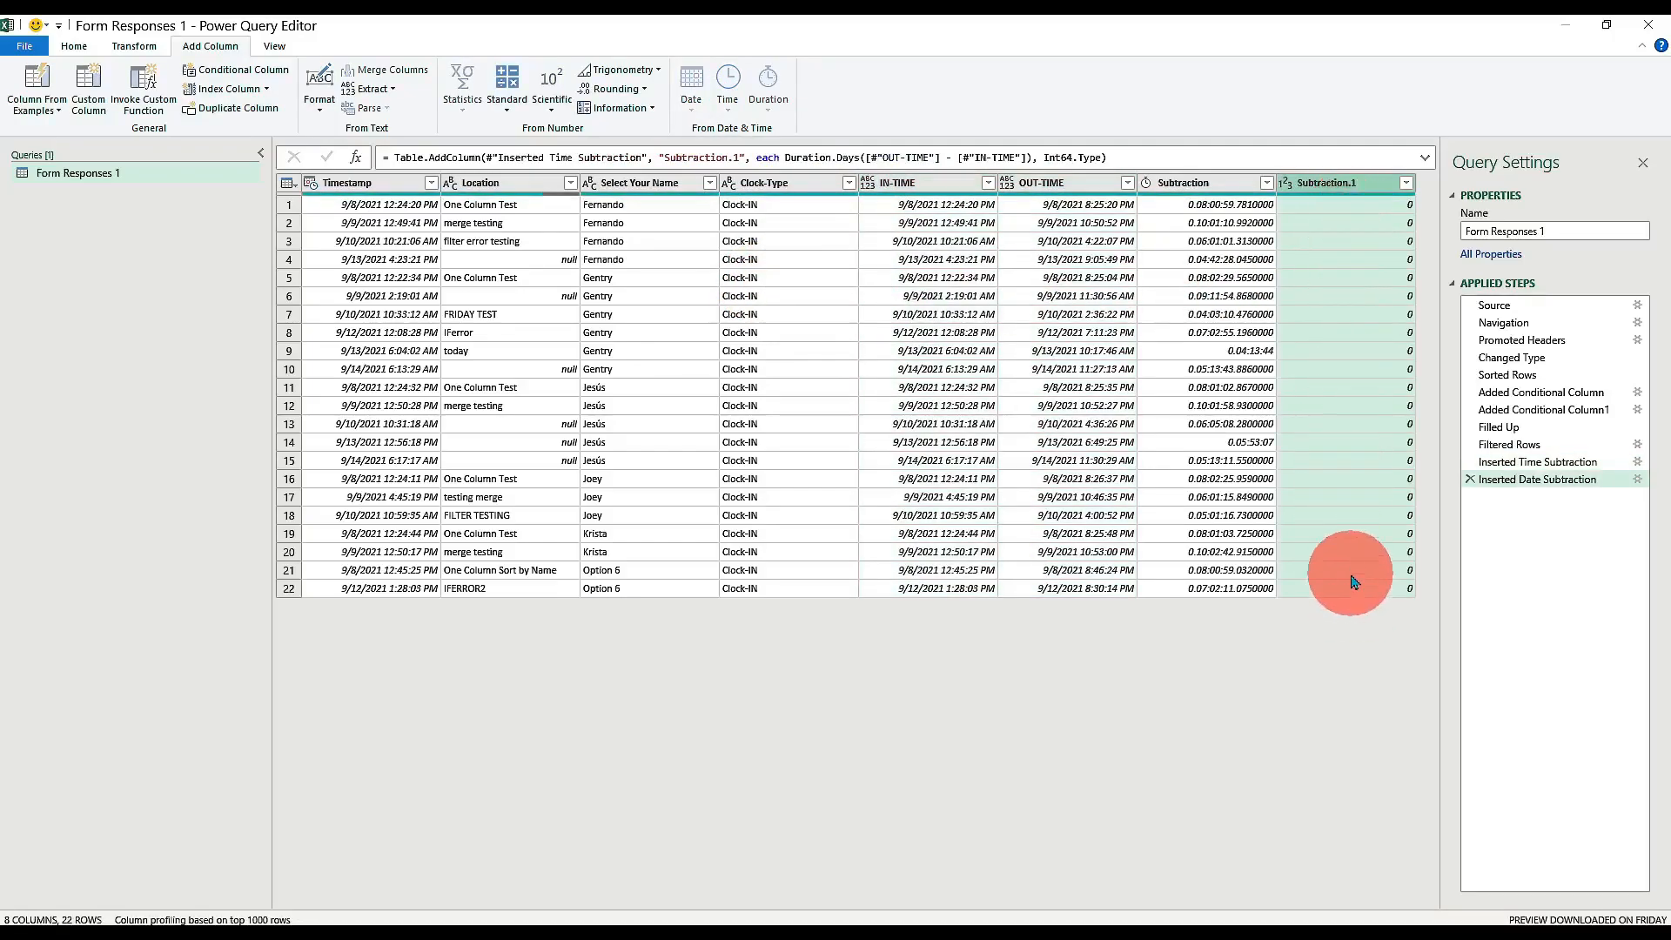
# Rename the Subtraction column TimeSubtraction and the Subtraction.1 column DaysSubtraction.
pyautogui.click(1199, 186)
pyautogui.doubleClick(1194, 183)
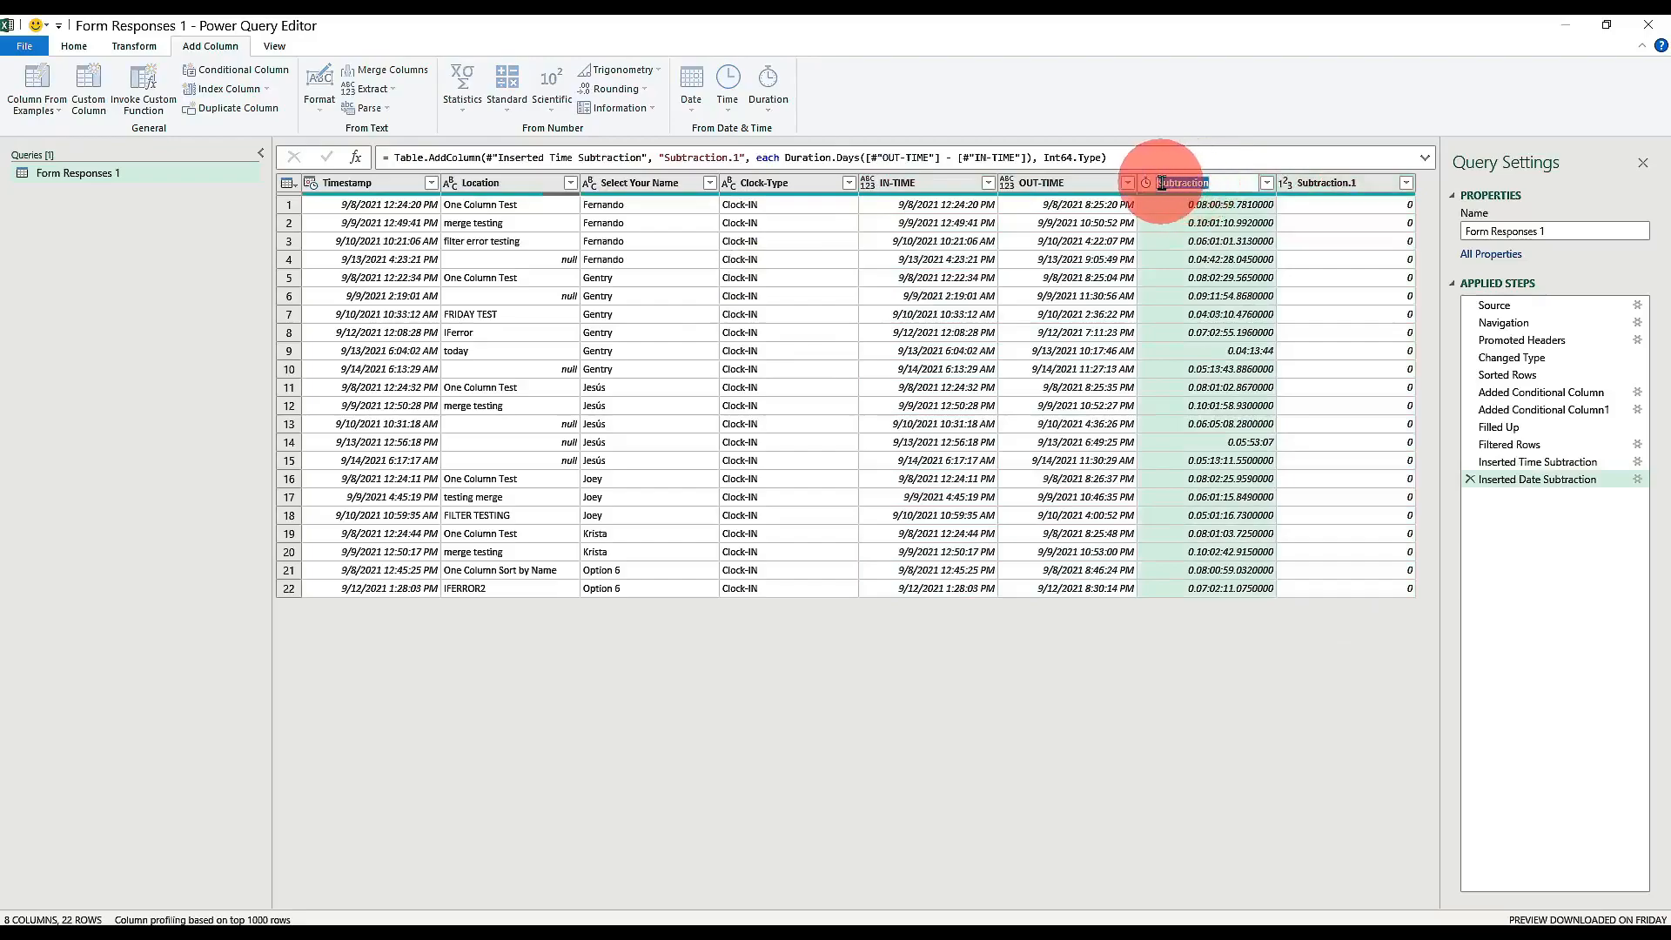
pyautogui.click(1159, 183)
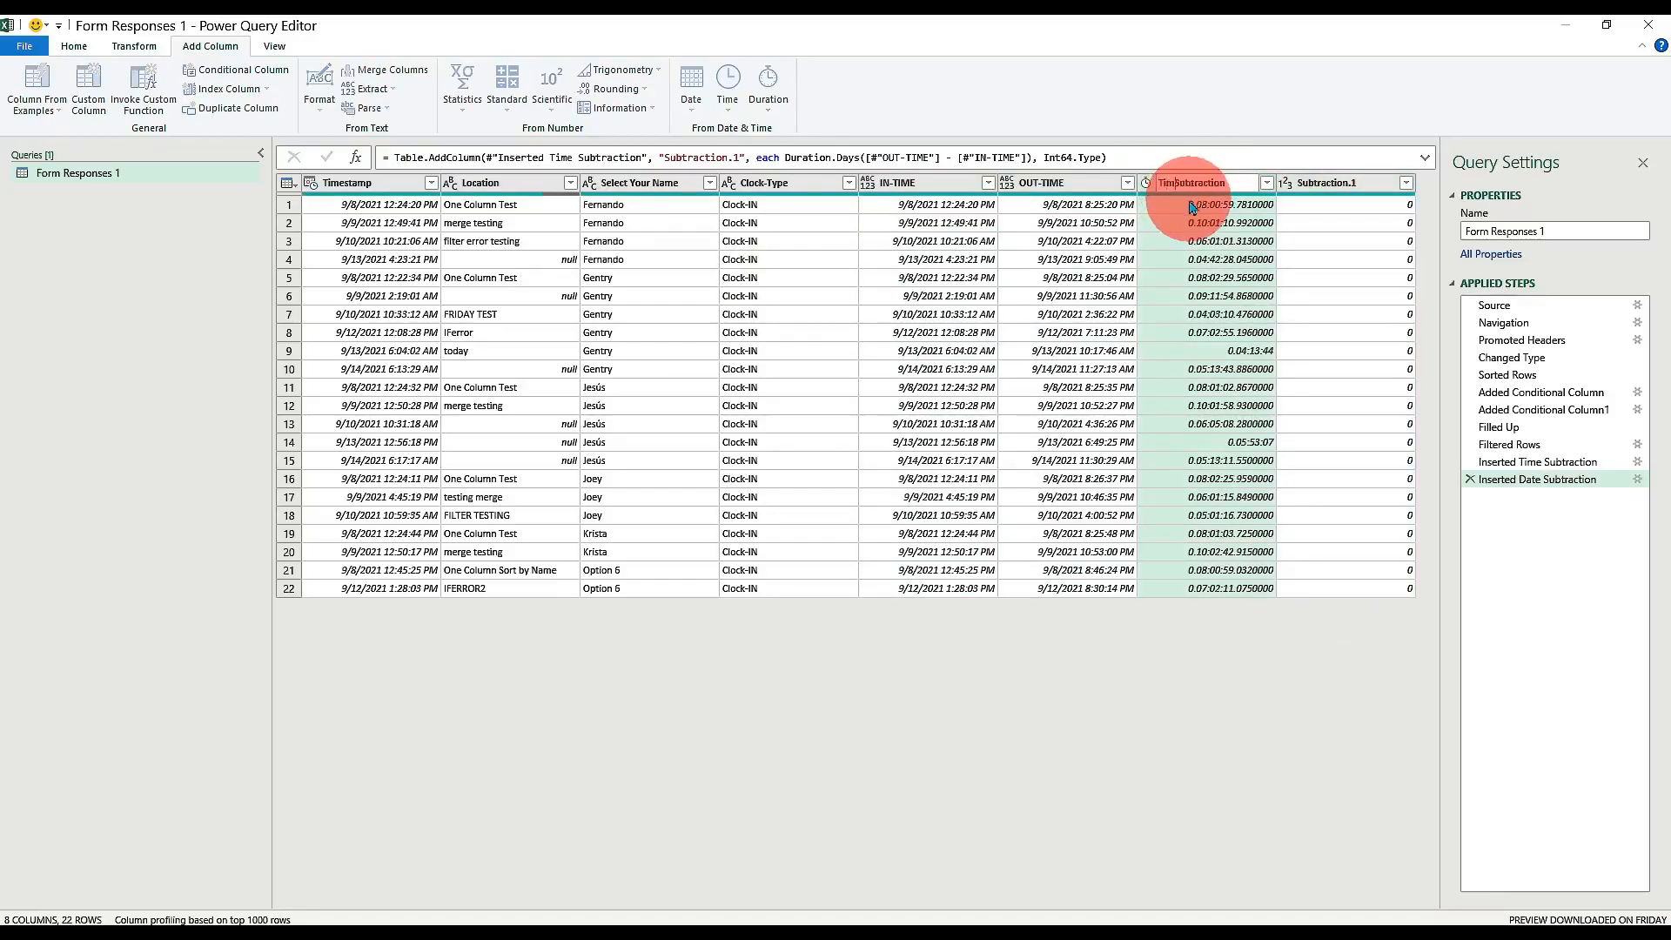
pyautogui.write('Time')
pyautogui.click(1305, 183)
pyautogui.doubleClick(1303, 183)
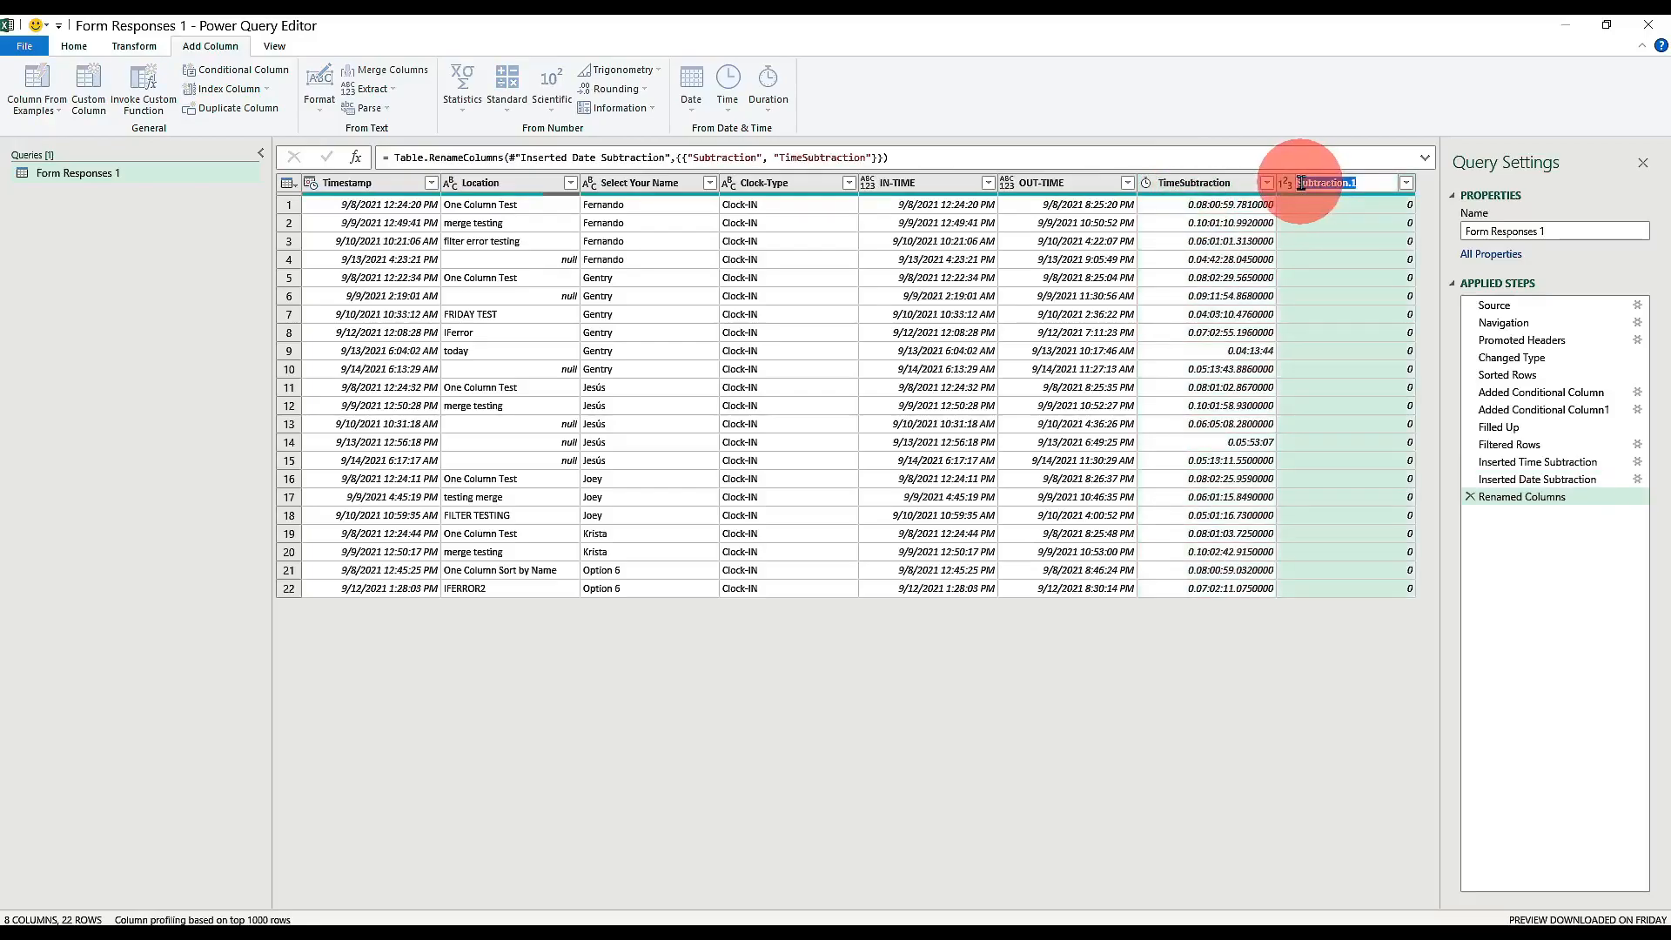
pyautogui.click(1312, 186)
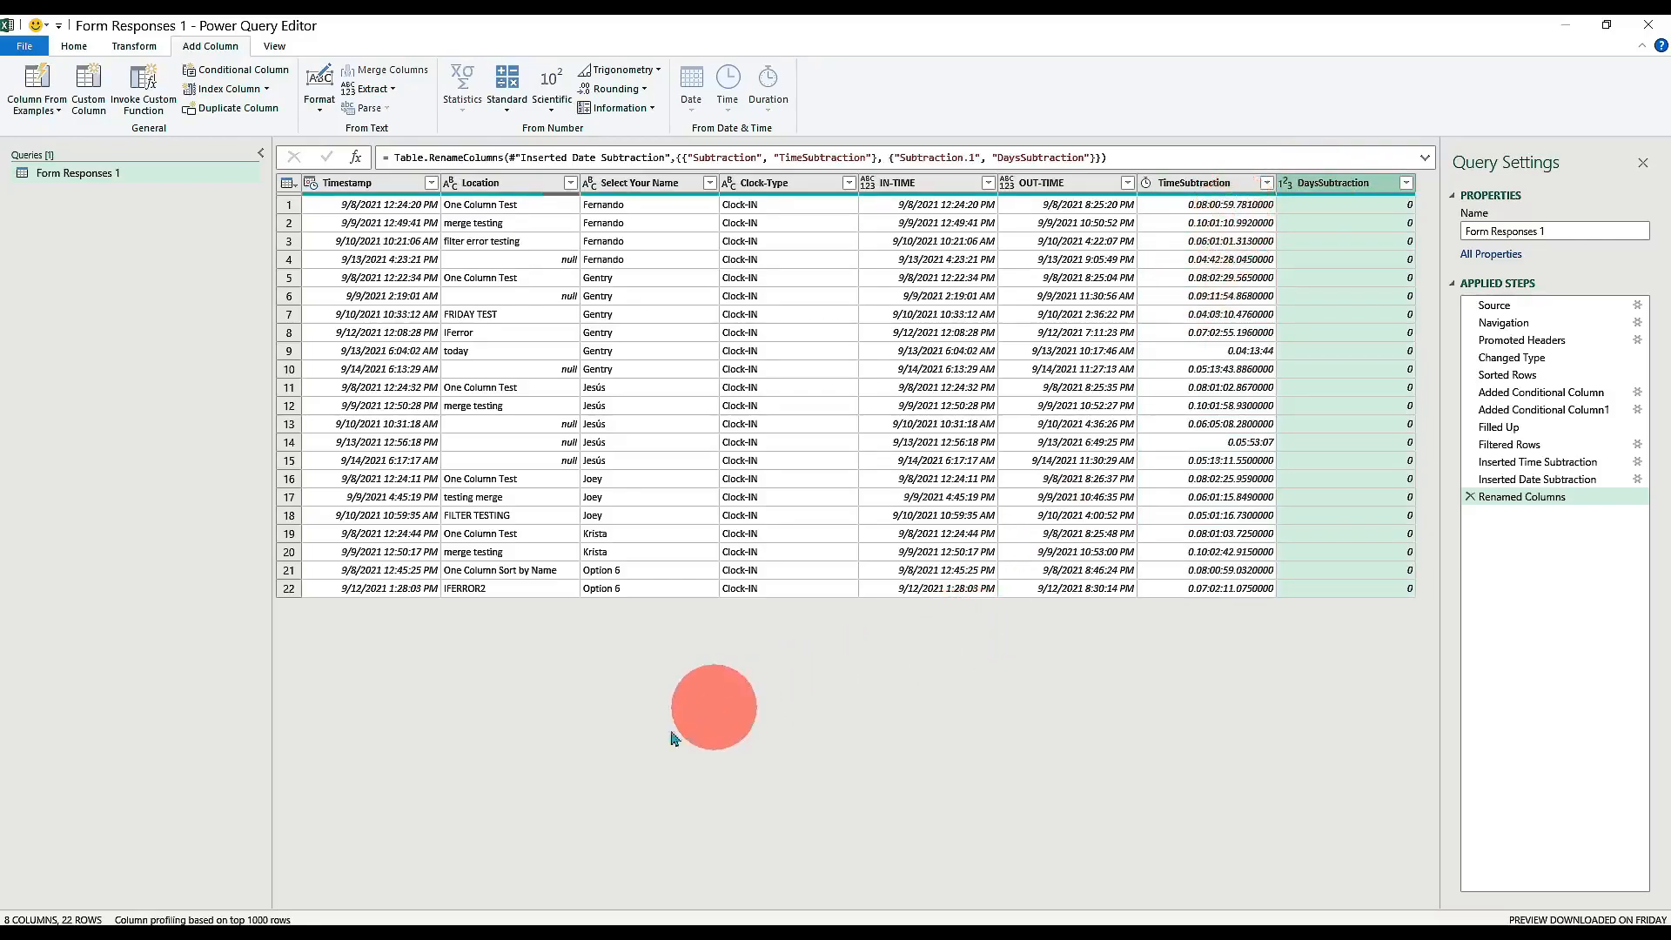
# Switch to the Nonprofit Automations Time Clock form in Chrome, choose Clock-IN as the Clock-Type and submit the response.
pyautogui.moveTo(244, 924)
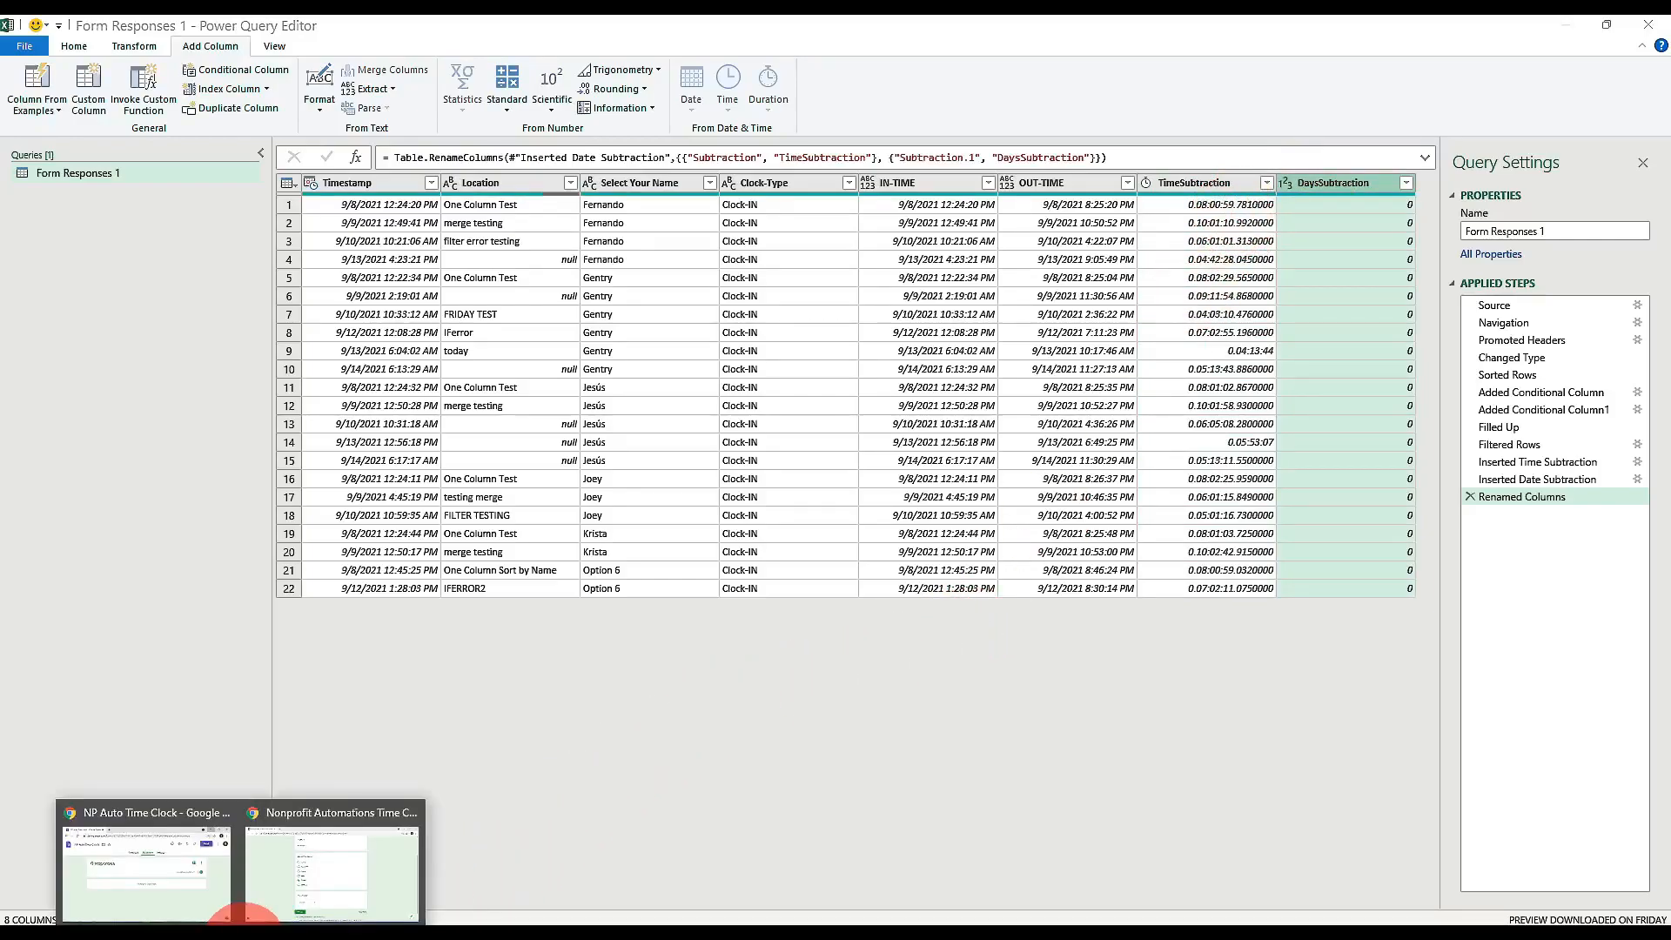
pyautogui.click(344, 862)
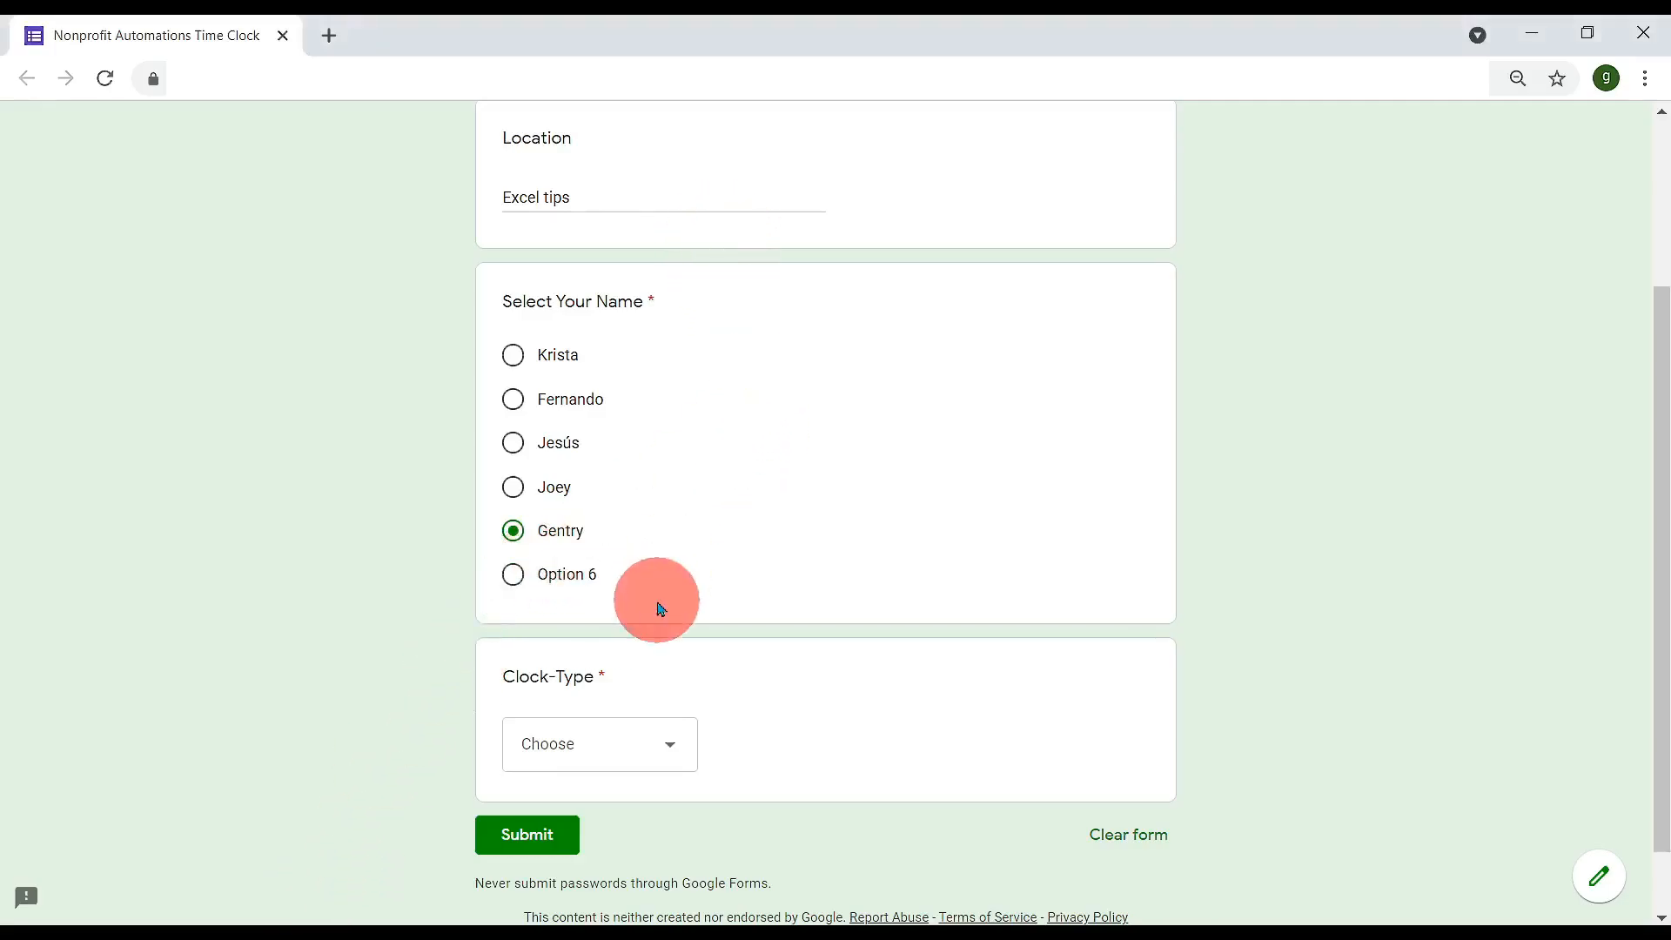
pyautogui.click(627, 750)
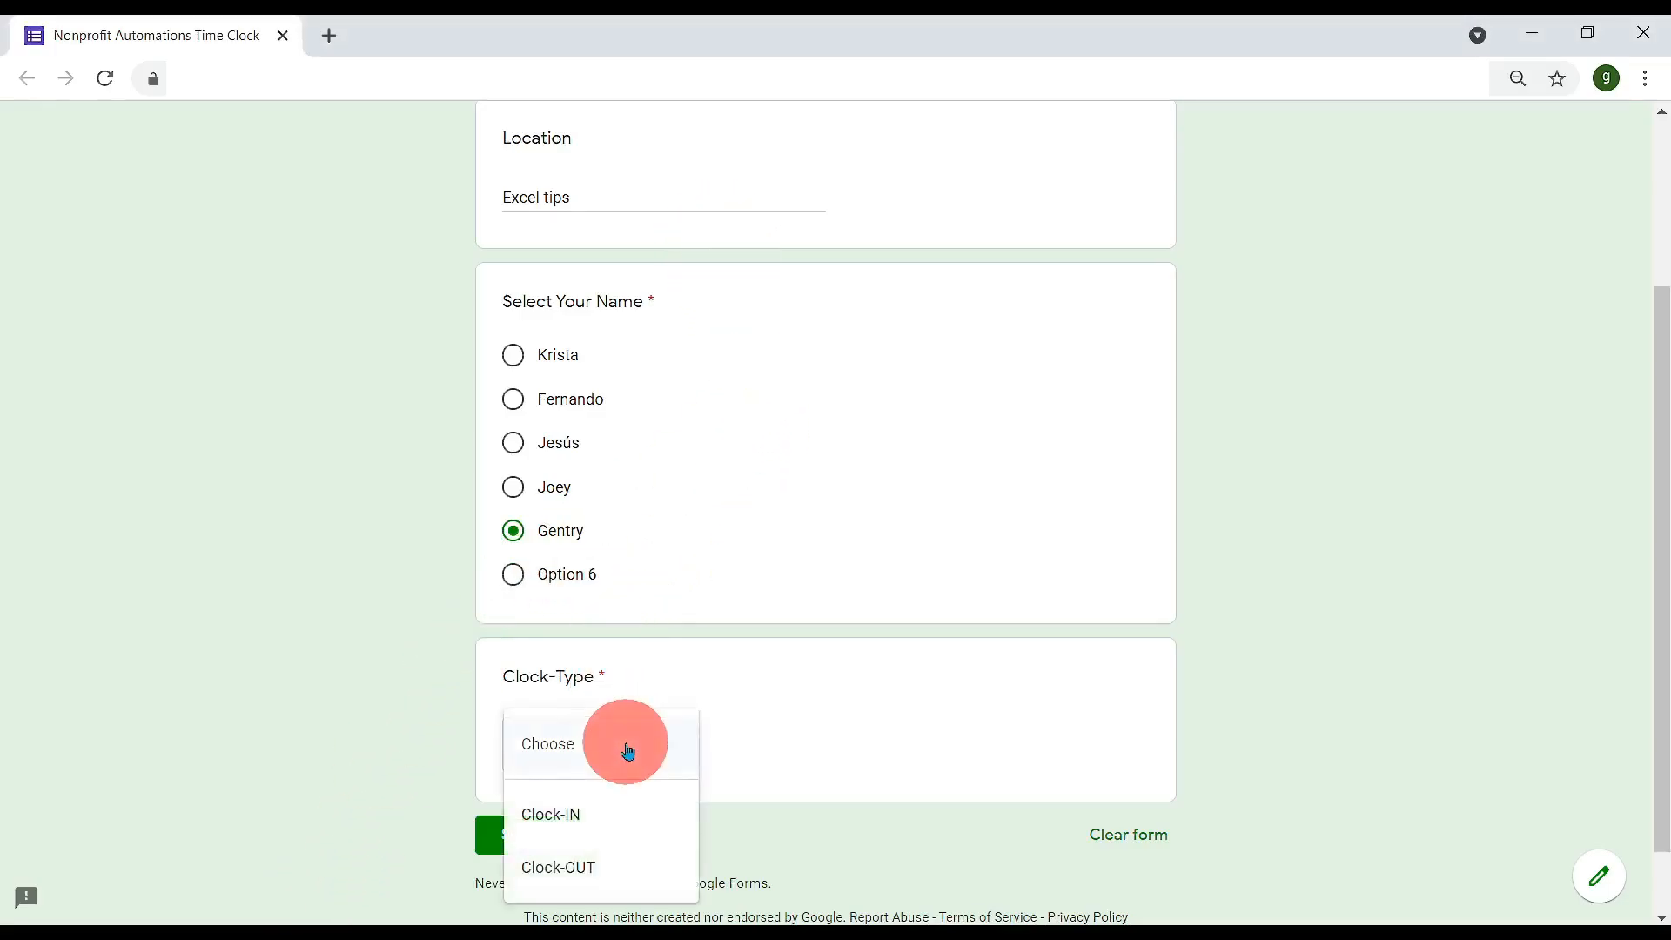
pyautogui.click(629, 809)
pyautogui.click(531, 838)
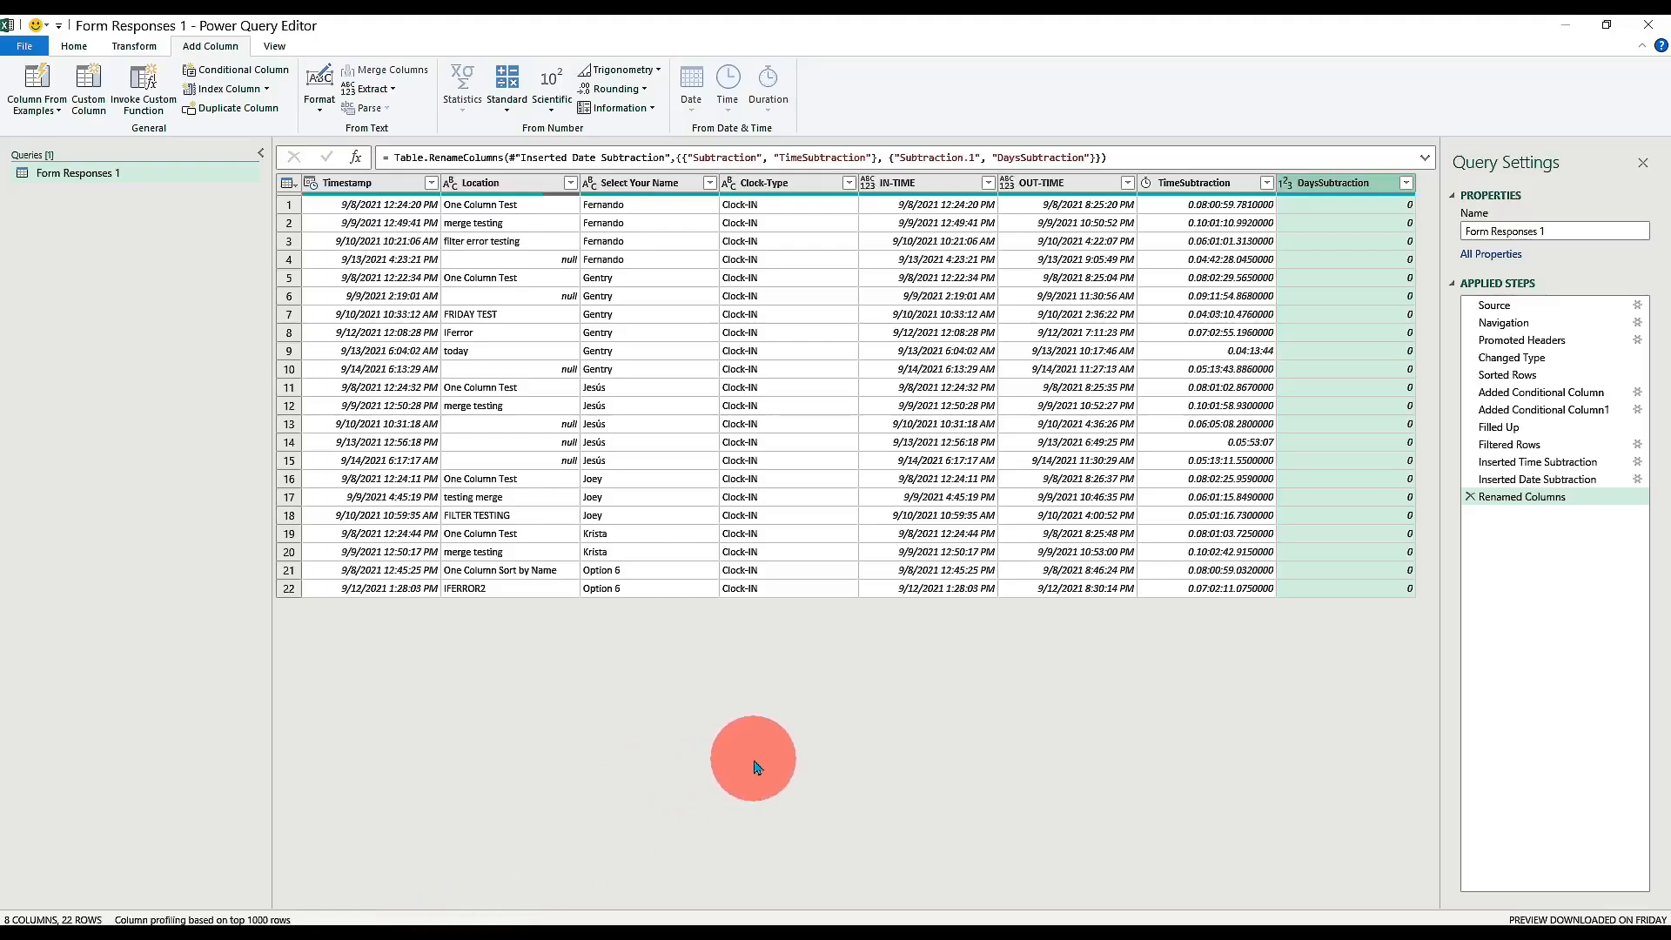
# Refresh the query preview in Power Query to load the newly submitted form response.
pyautogui.click(84, 55)
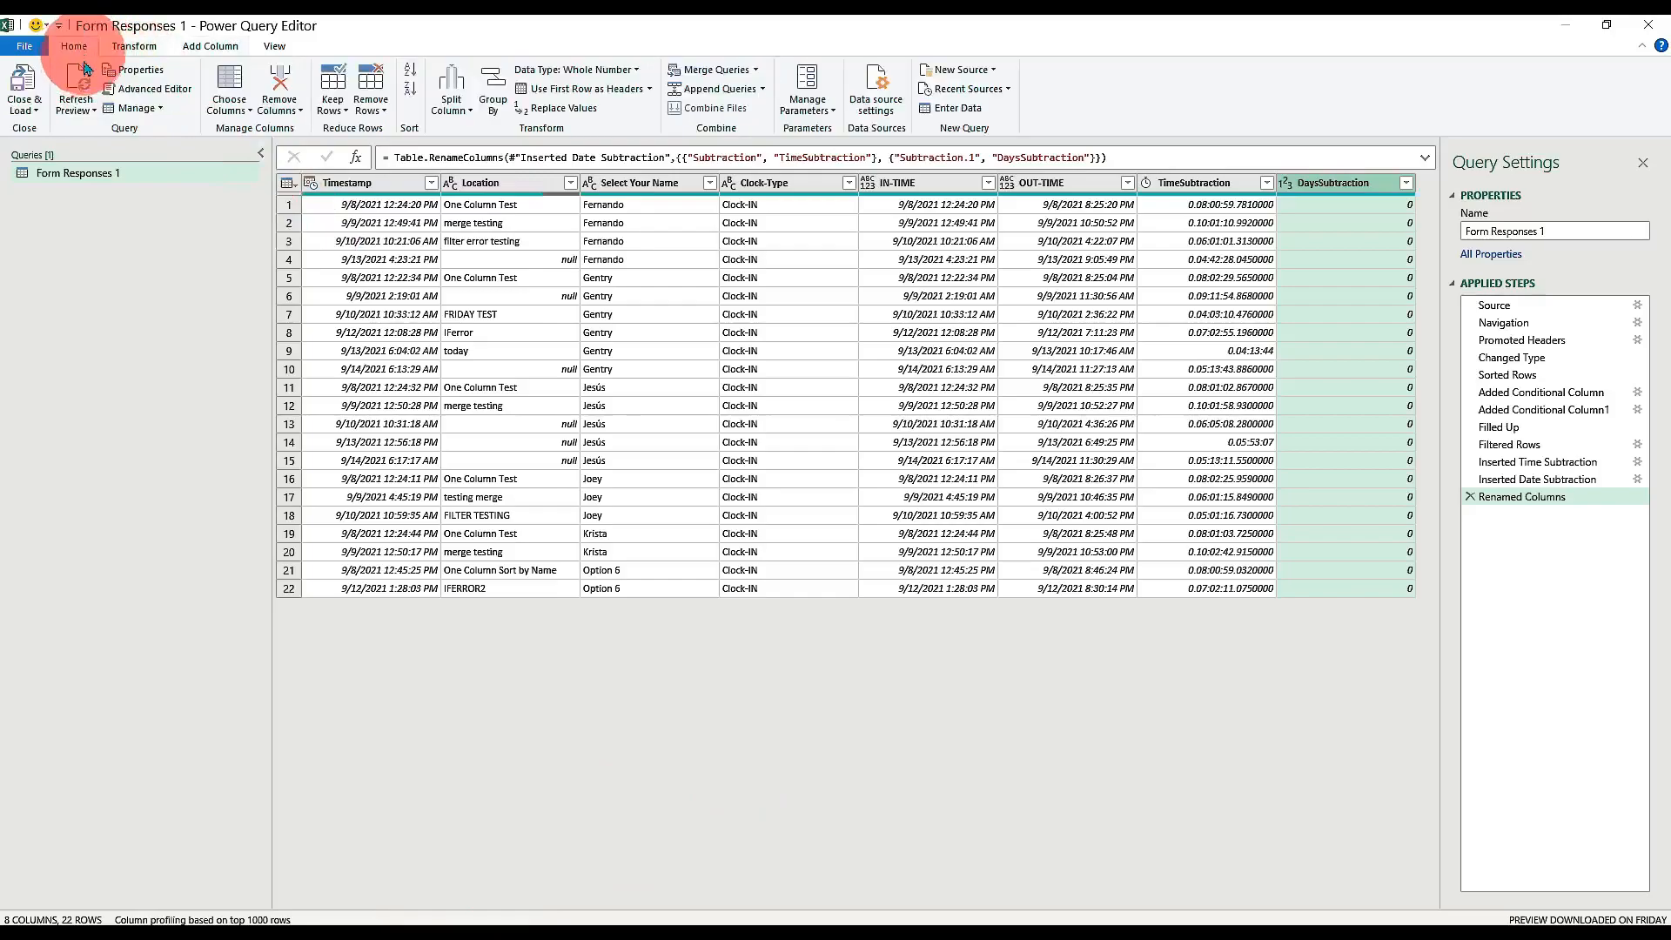
pyautogui.click(75, 106)
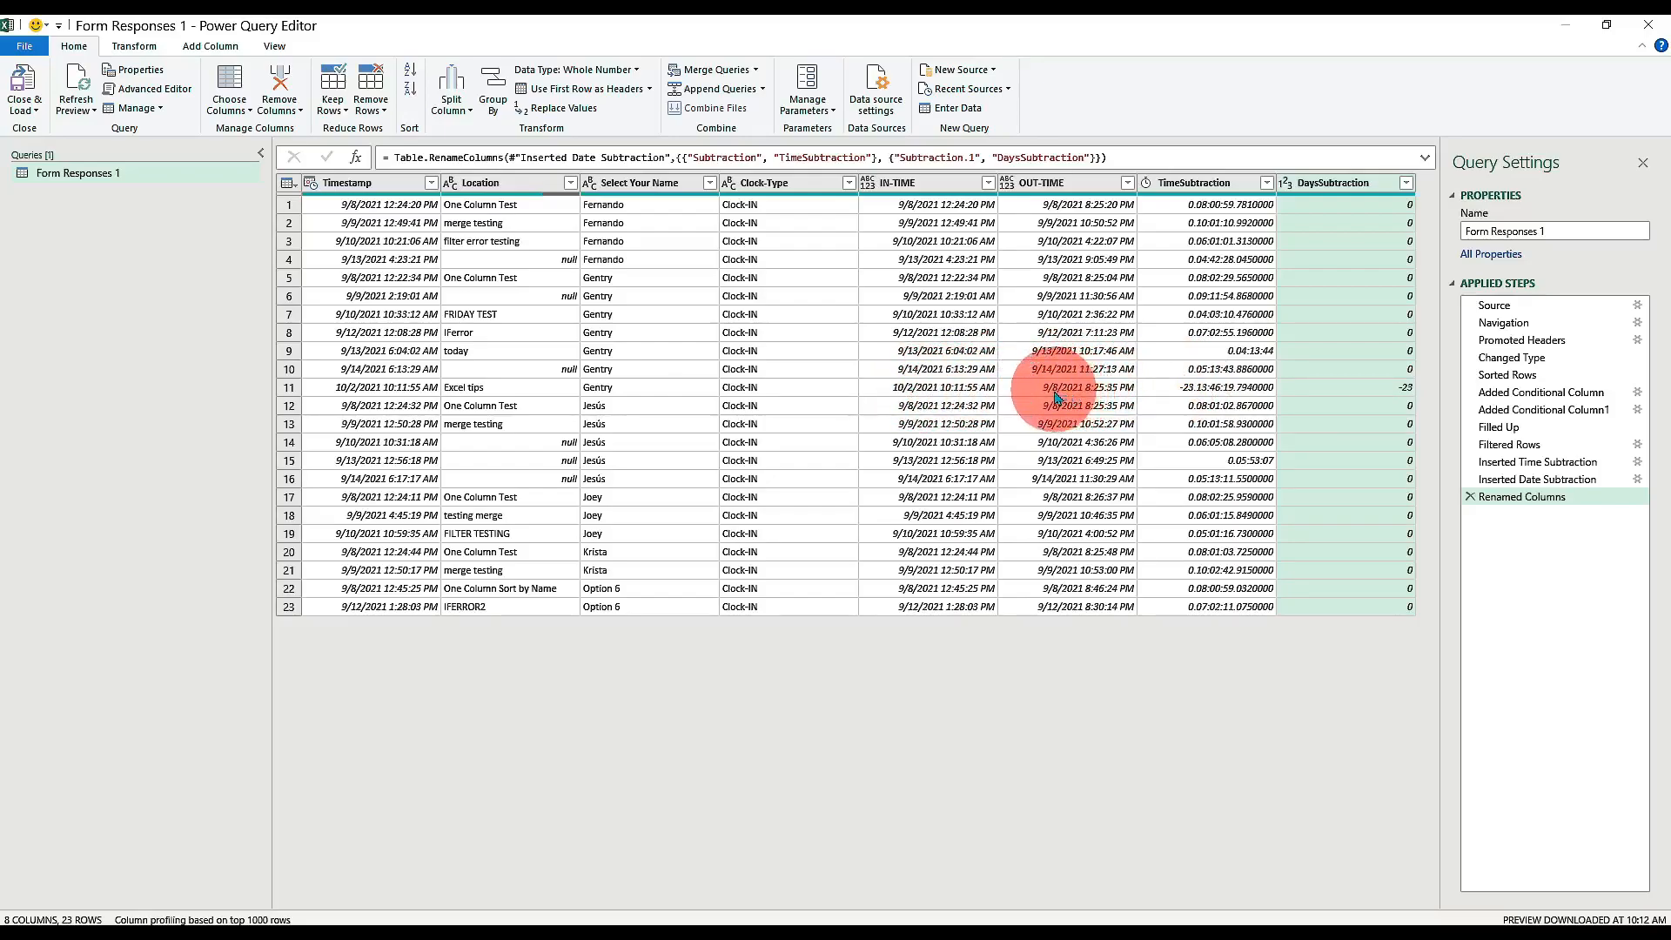
# Insert a Group By step directly after the step that adds the OUT-TIME conditional column.
pyautogui.click(1497, 411)
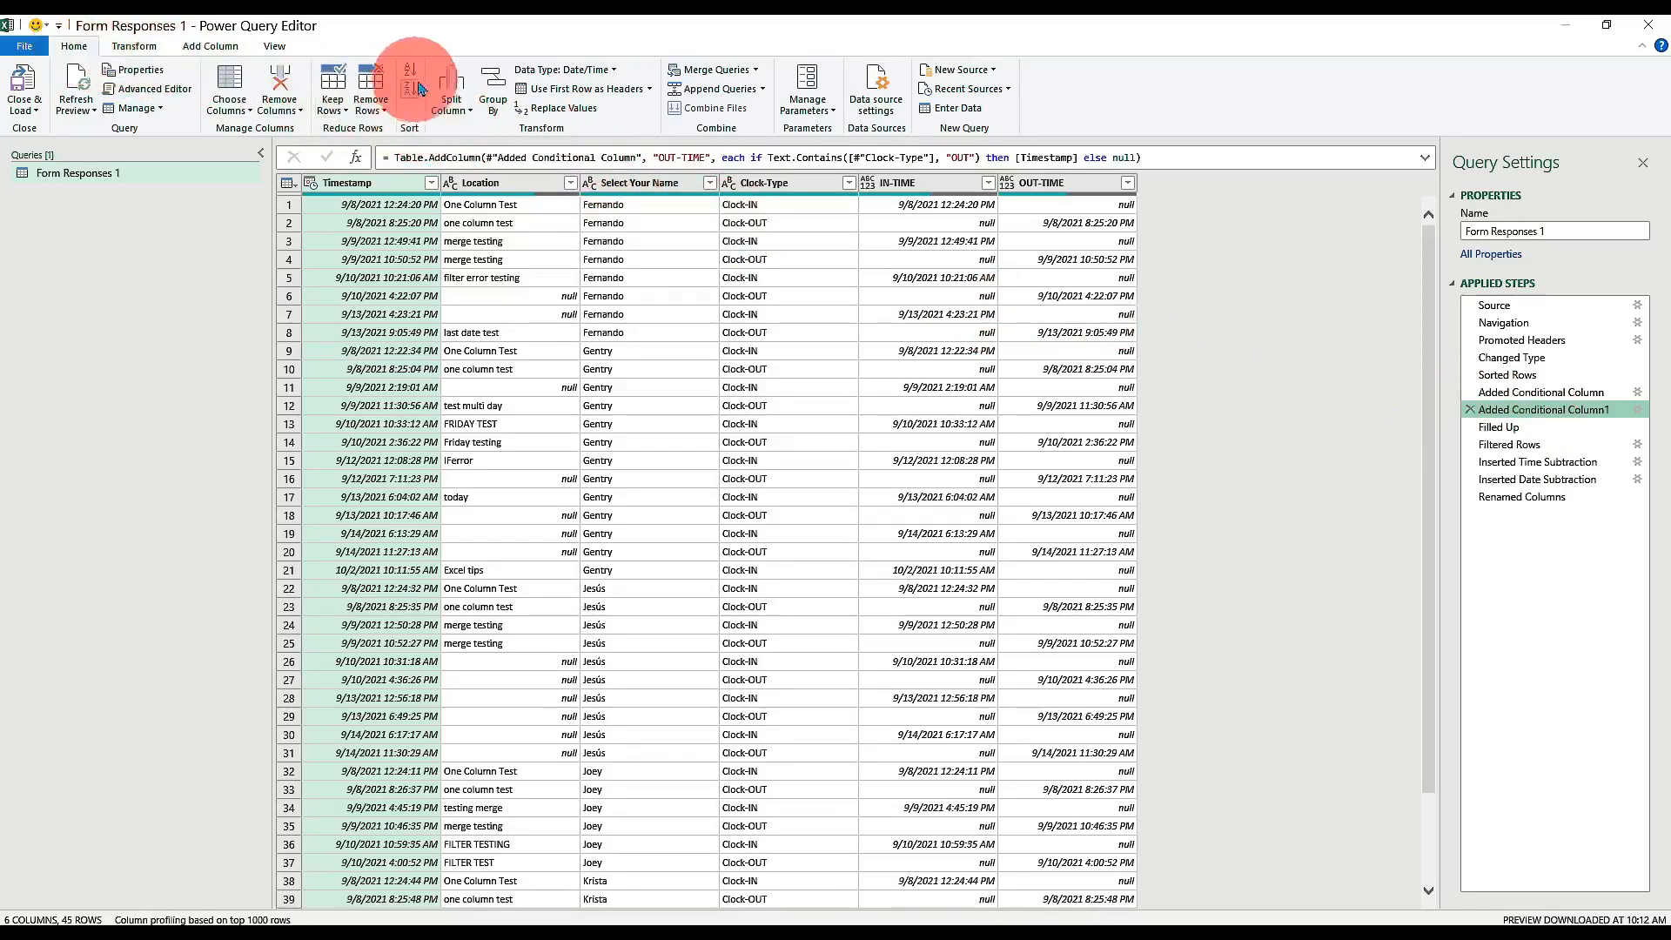
pyautogui.click(495, 103)
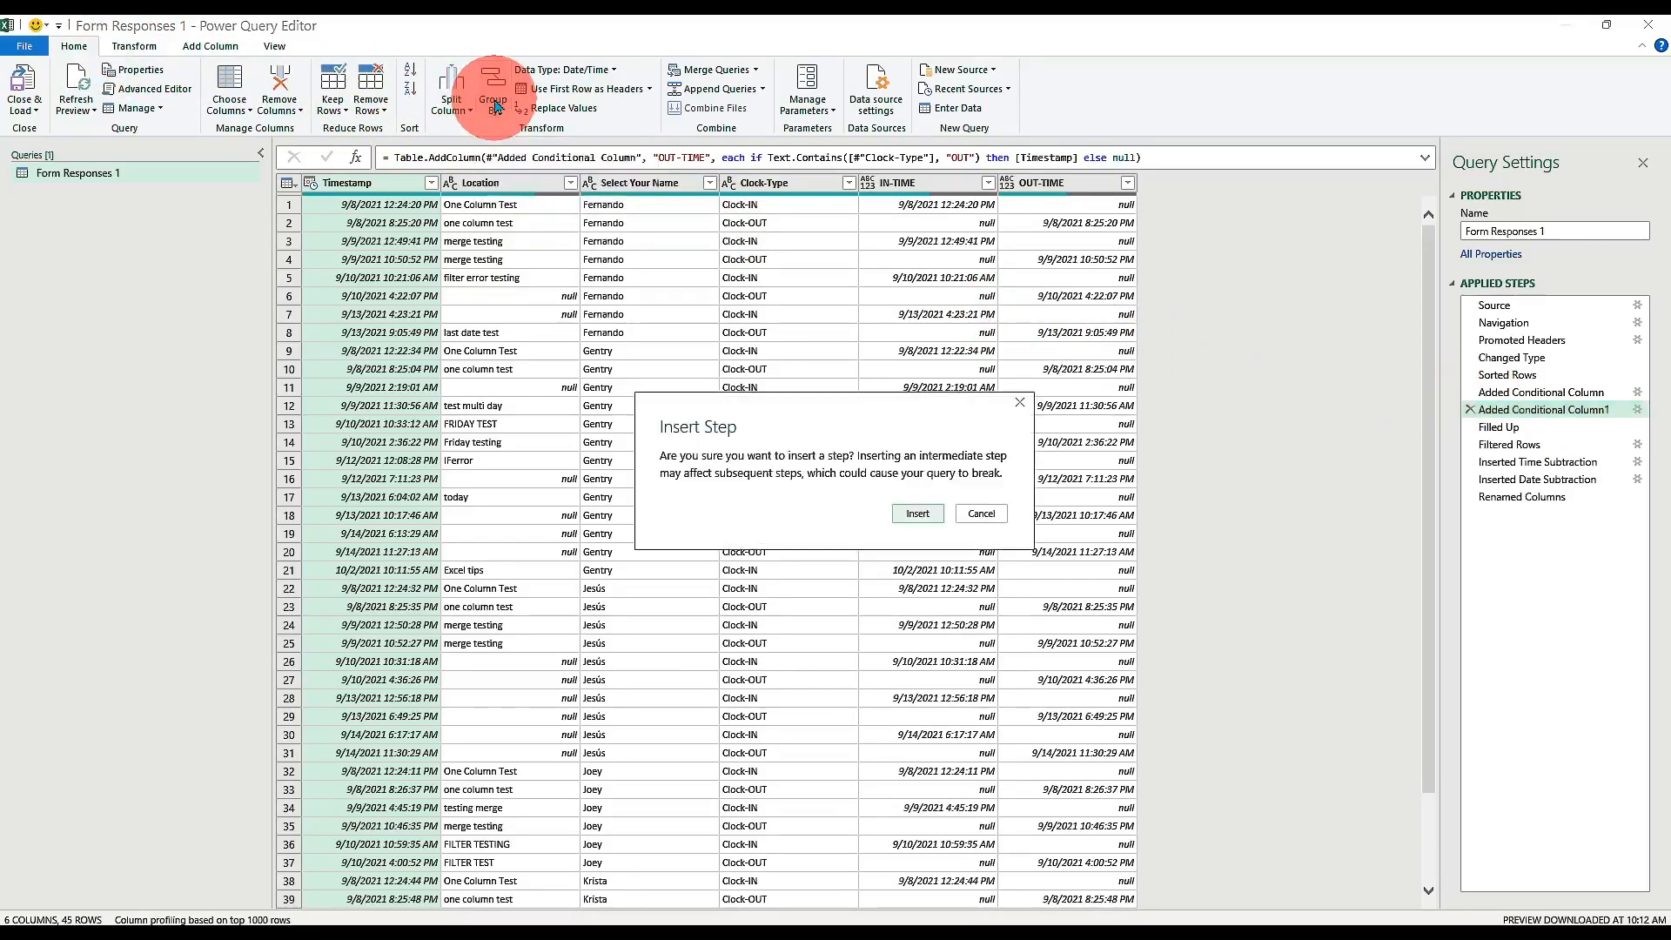
pyautogui.click(916, 517)
# Group the rows by Select Your Name into a new column named groupName using the All Rows operation.
pyautogui.click(663, 467)
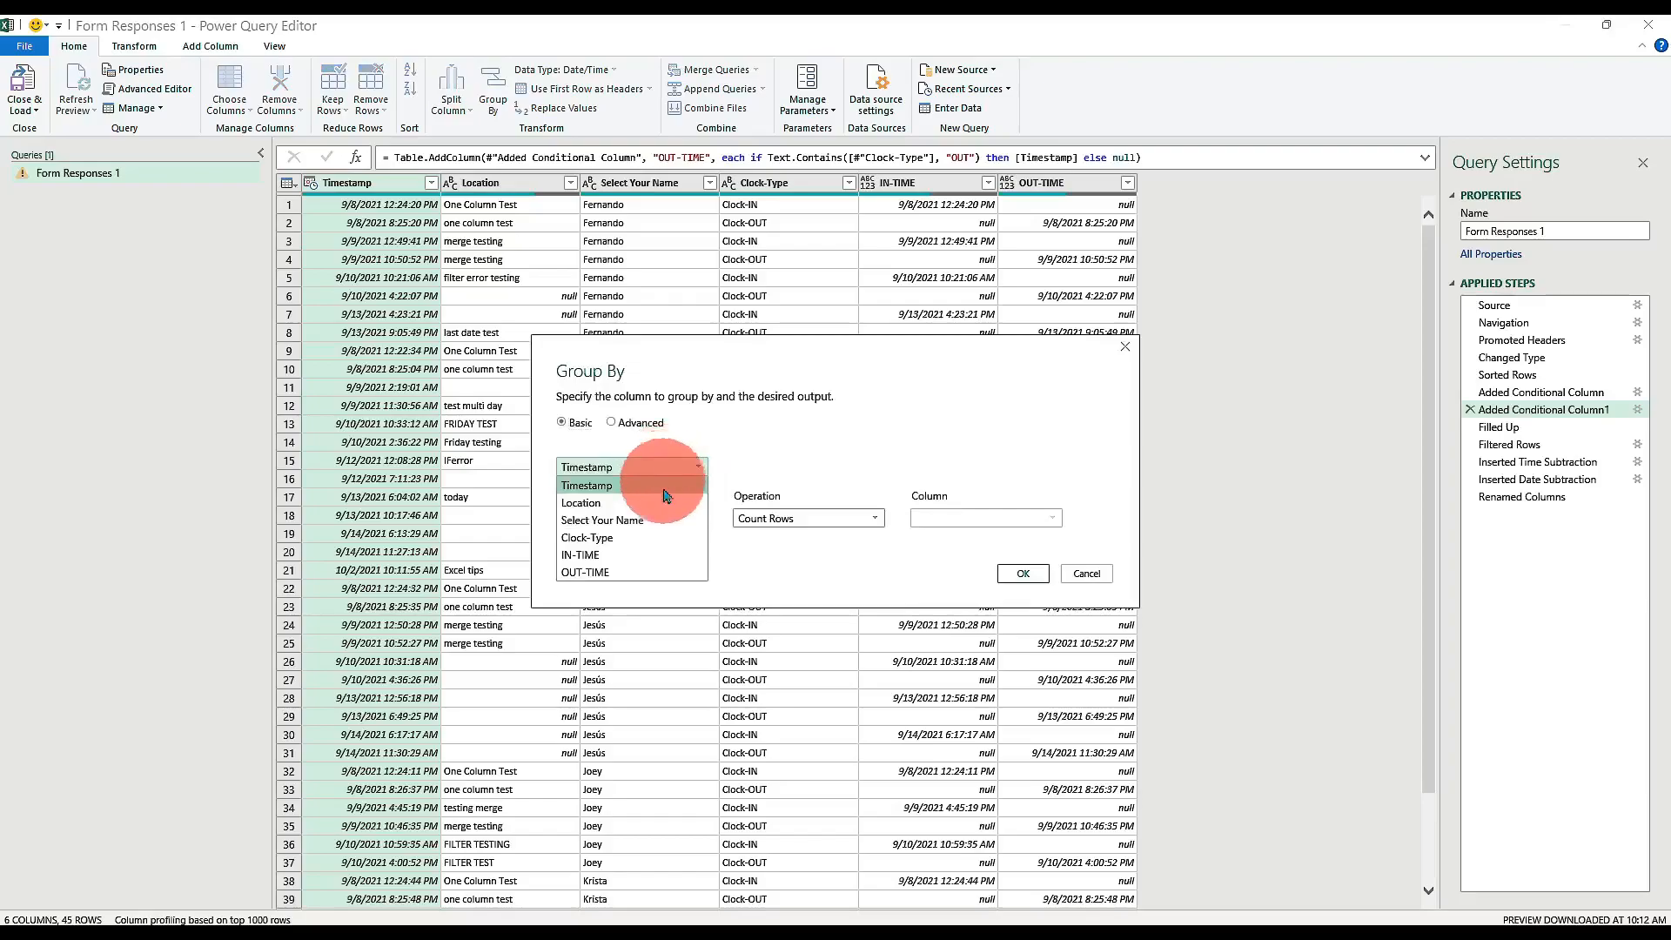
pyautogui.click(652, 520)
pyautogui.click(645, 519)
pyautogui.write('groupName')
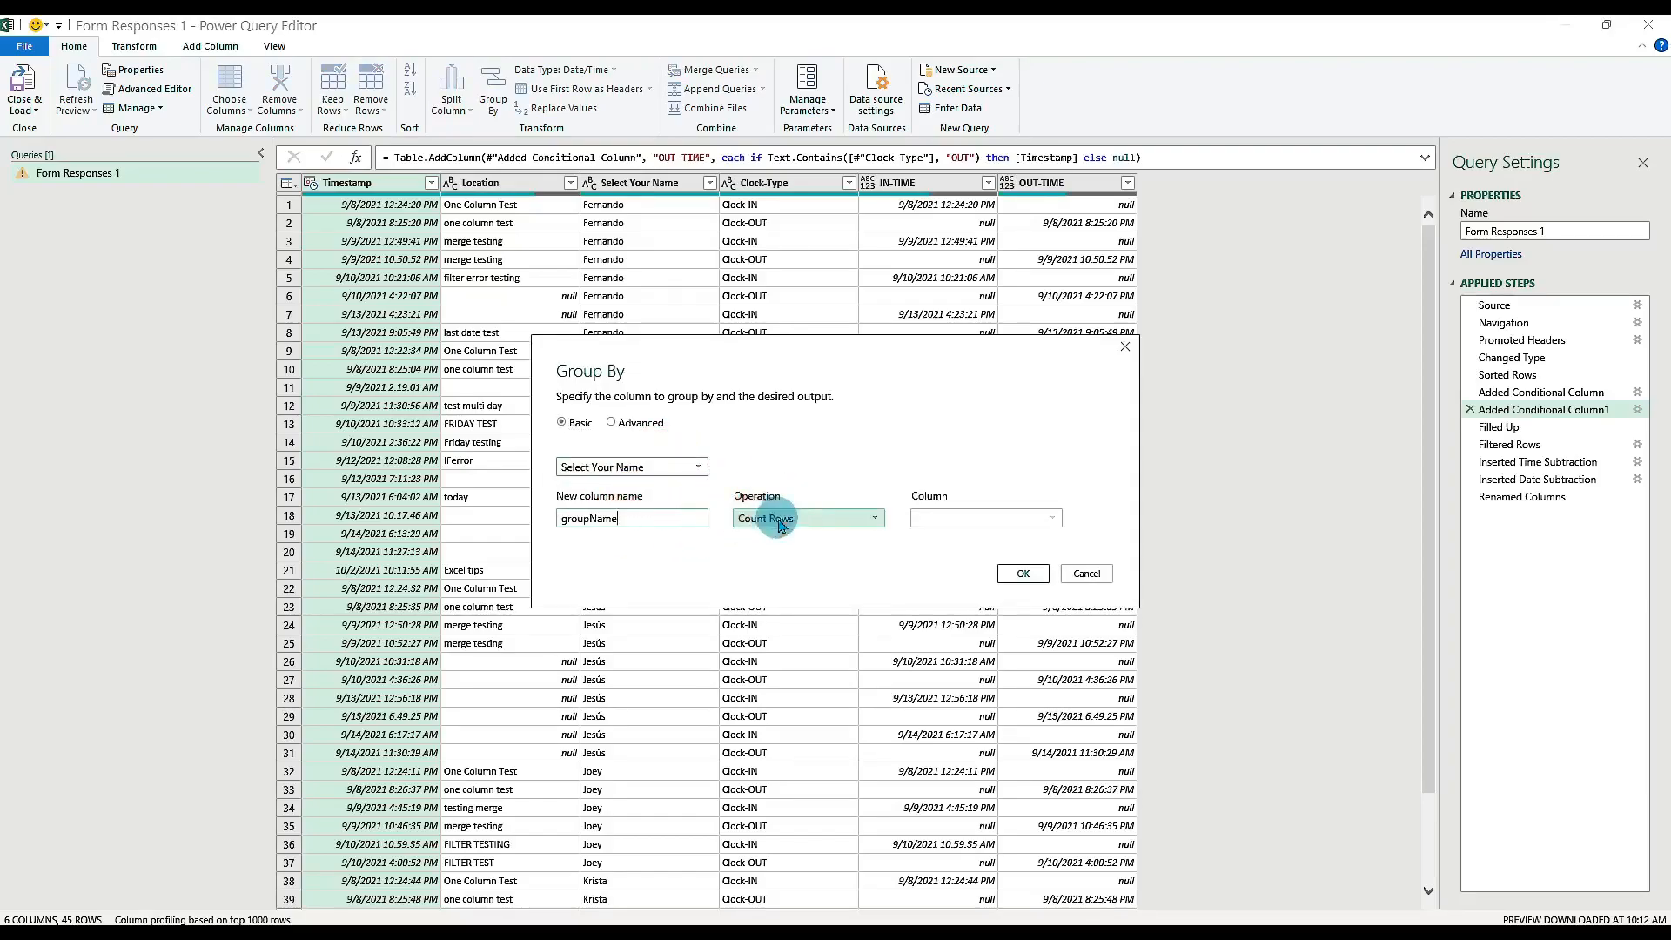
pyautogui.click(780, 520)
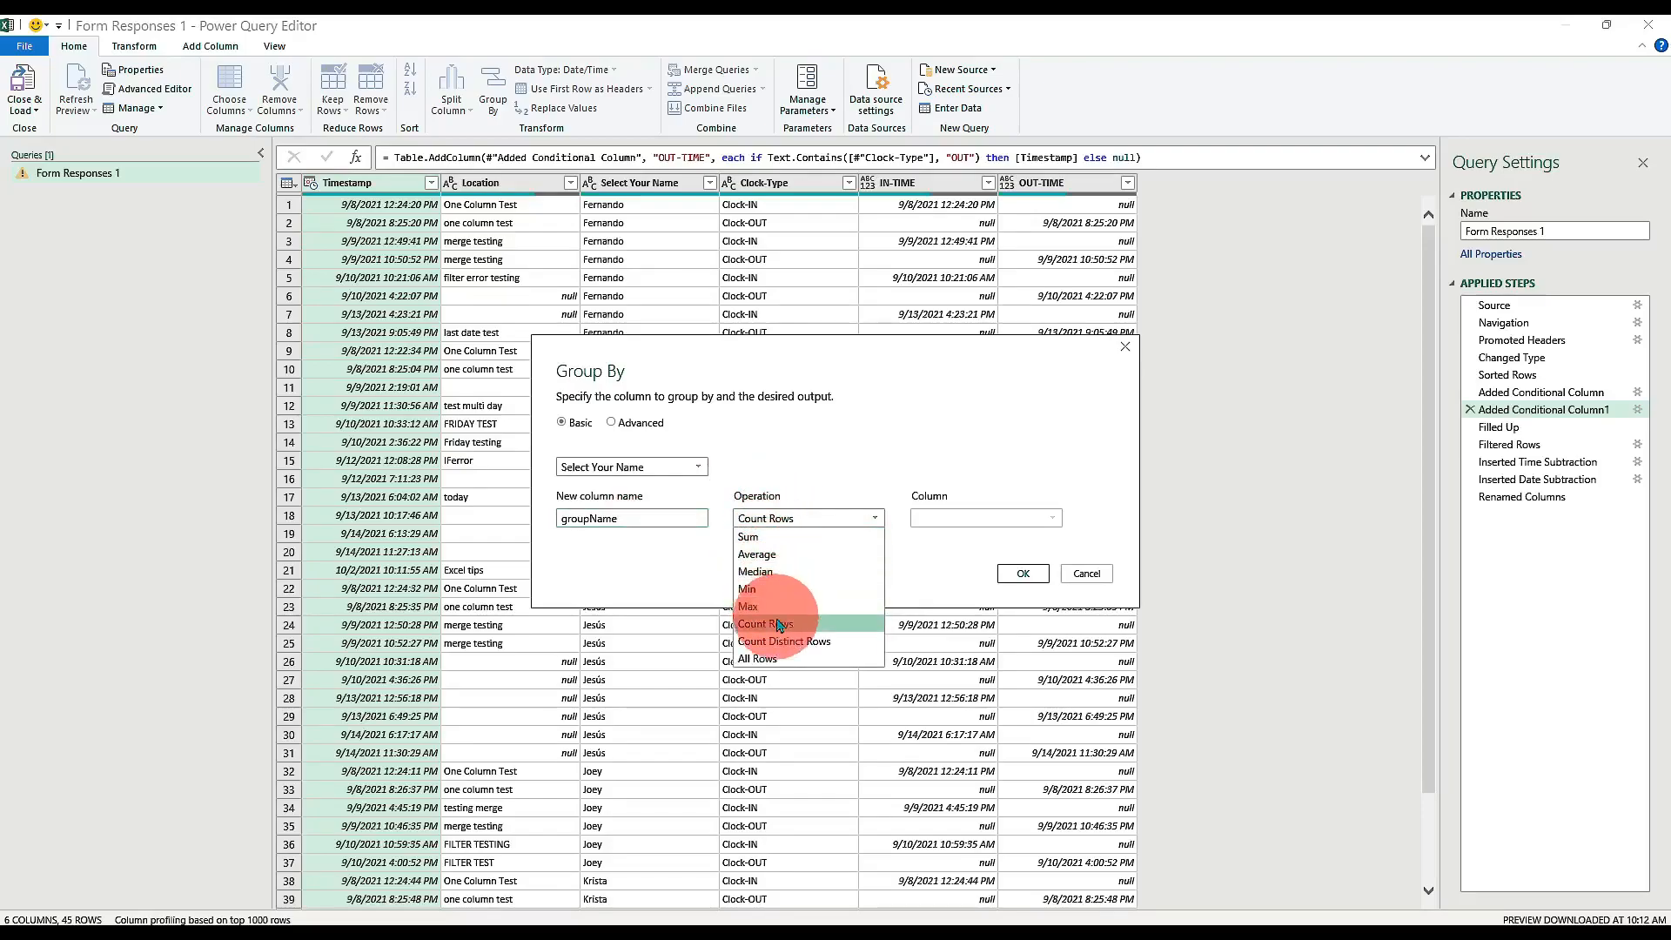
pyautogui.click(764, 658)
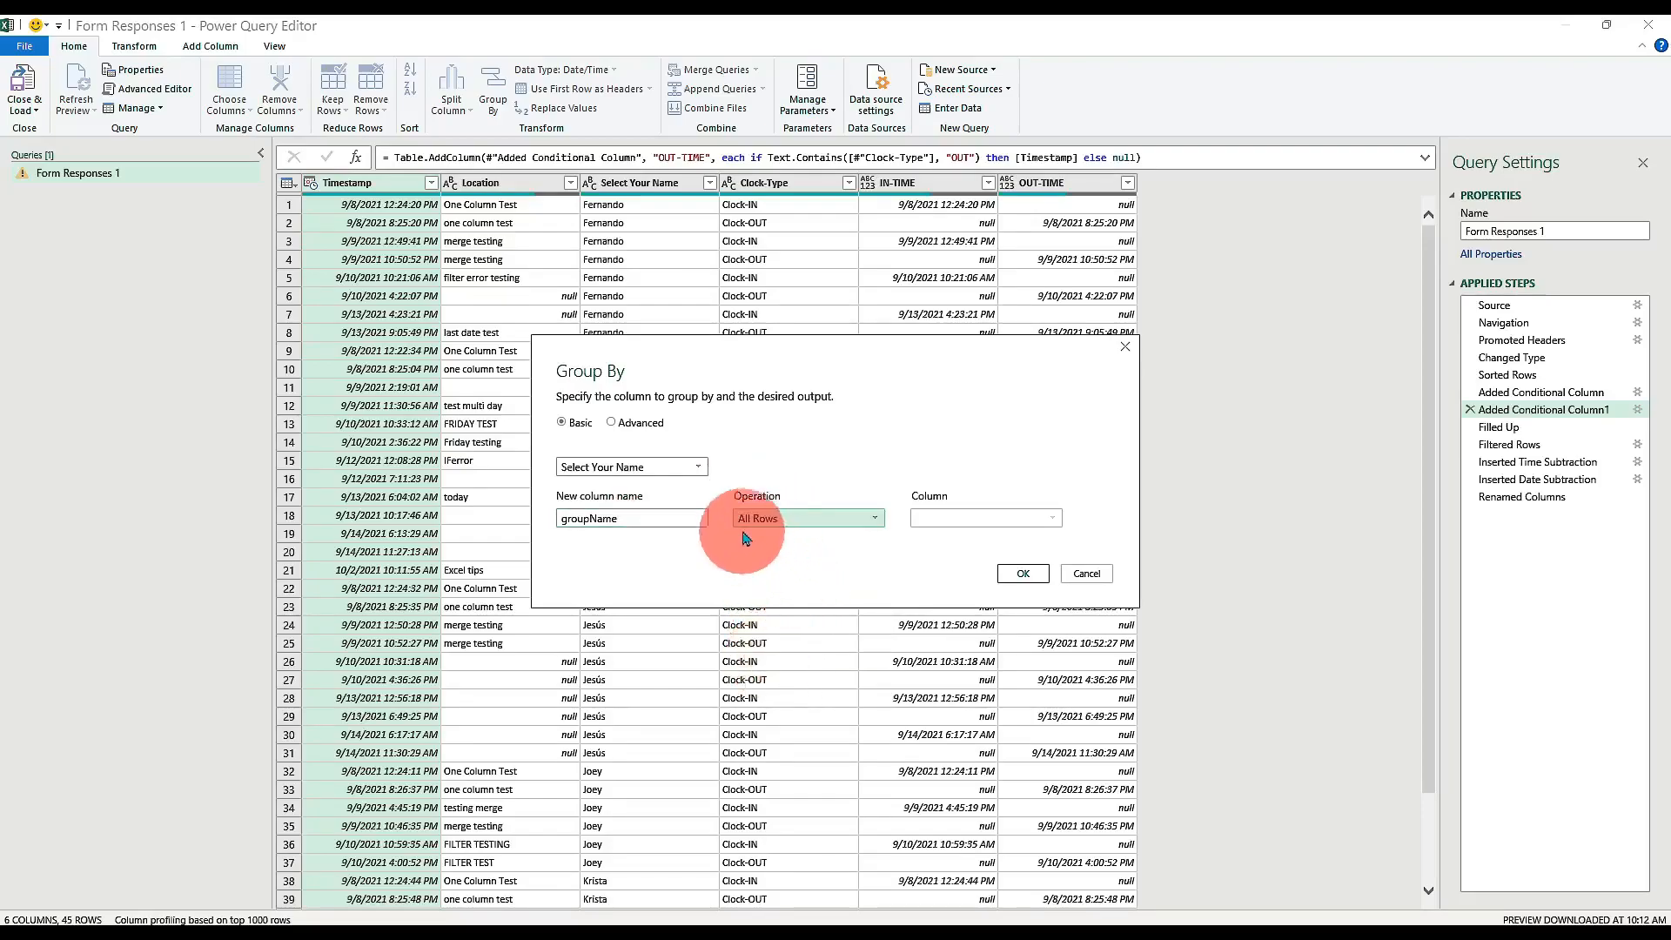
pyautogui.click(1024, 575)
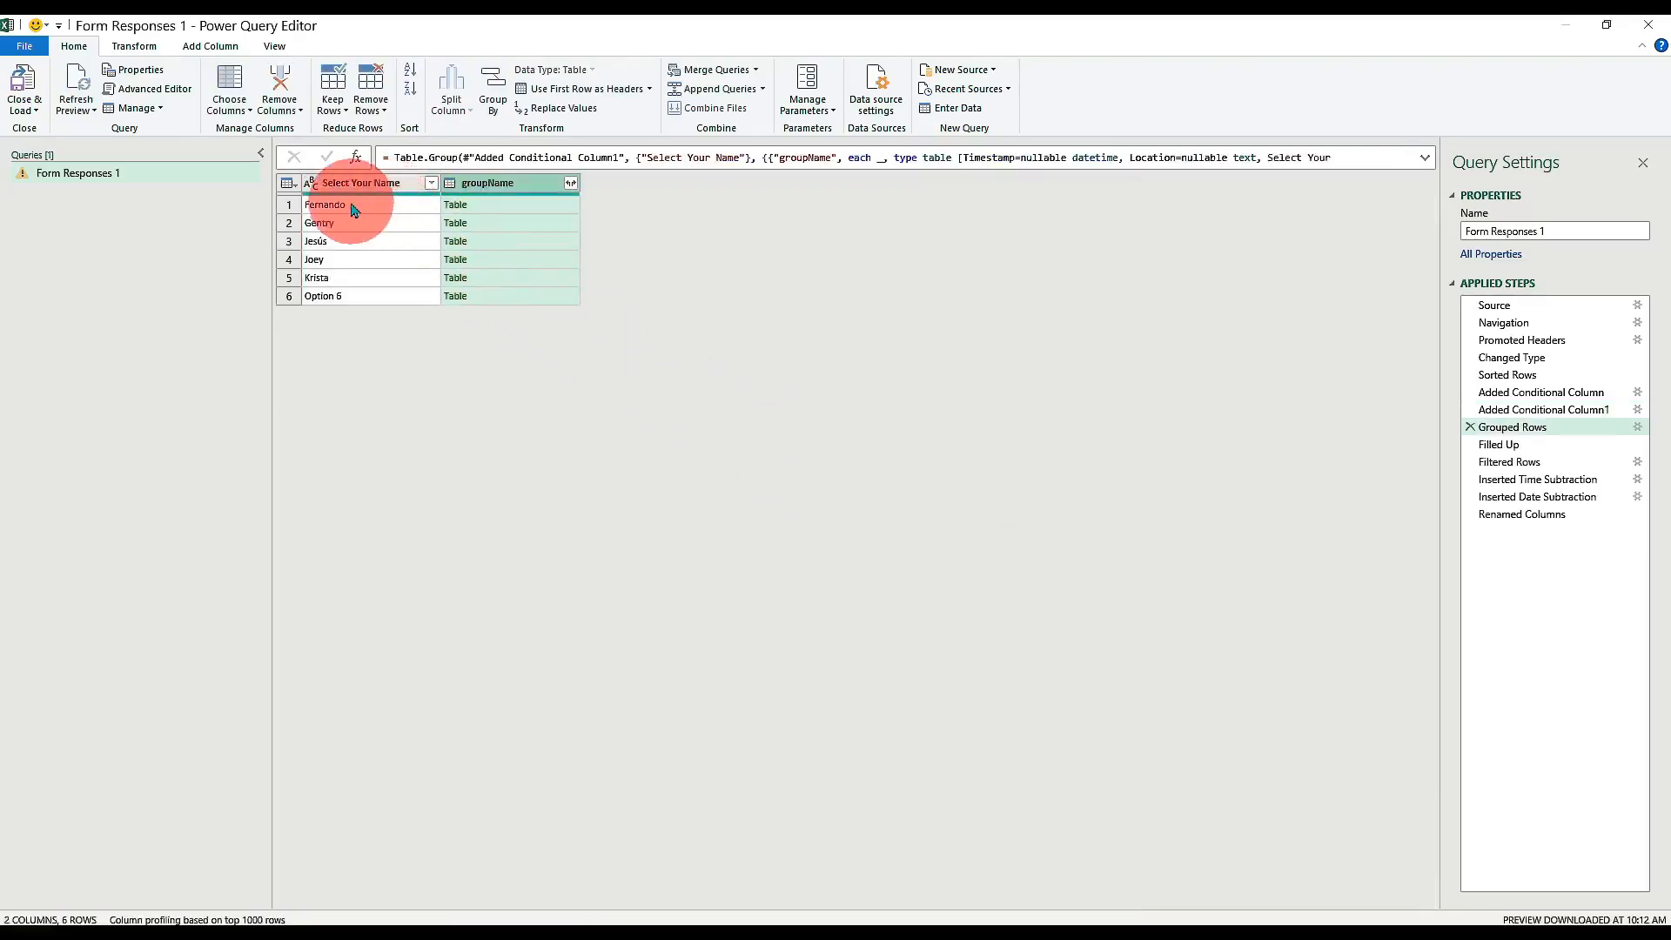
# Enlarge the preview pane and examine the nested groupName tables of the first three people.
pyautogui.click(471, 205)
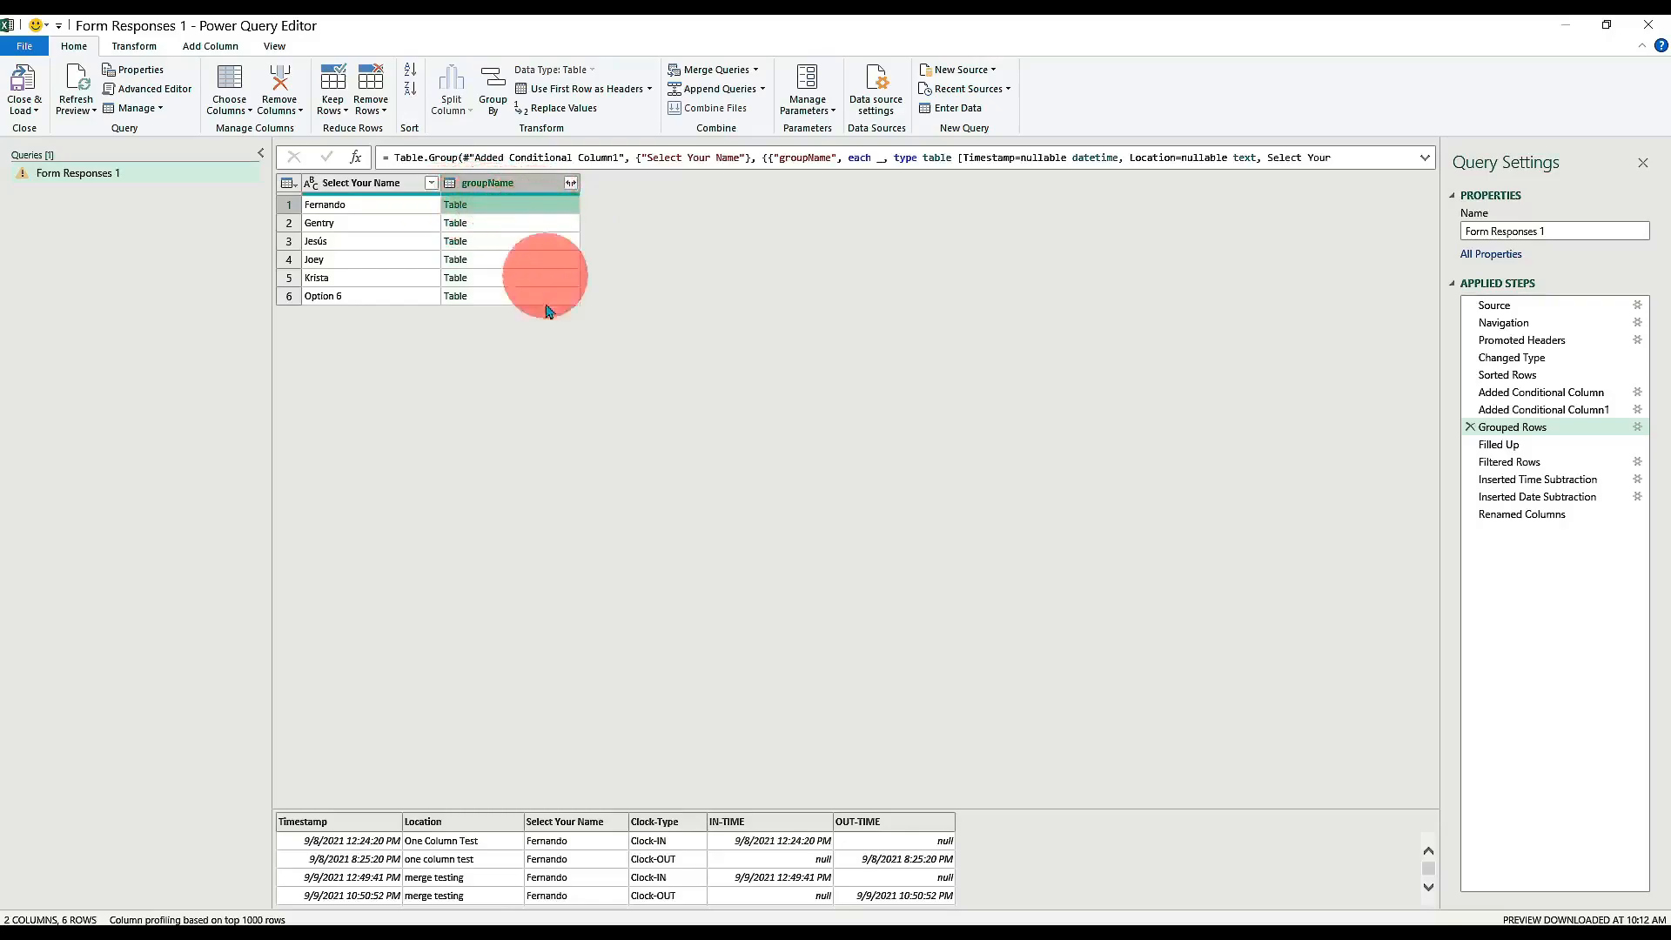
pyautogui.moveTo(567, 781); pyautogui.dragTo(533, 449)
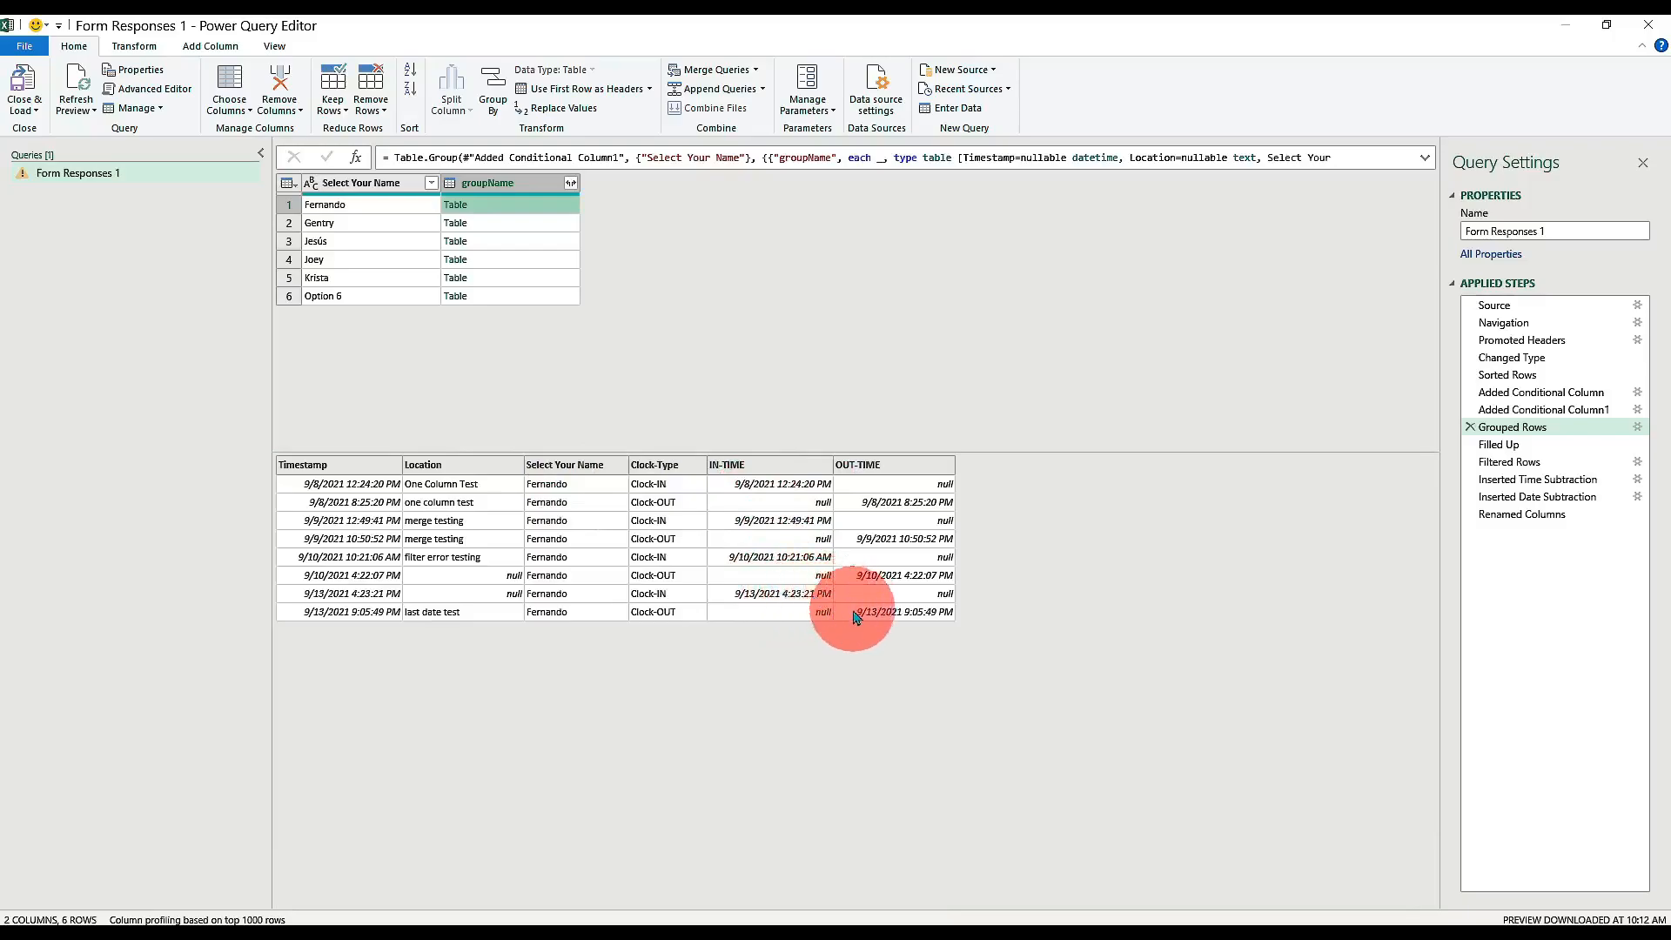
pyautogui.click(541, 224)
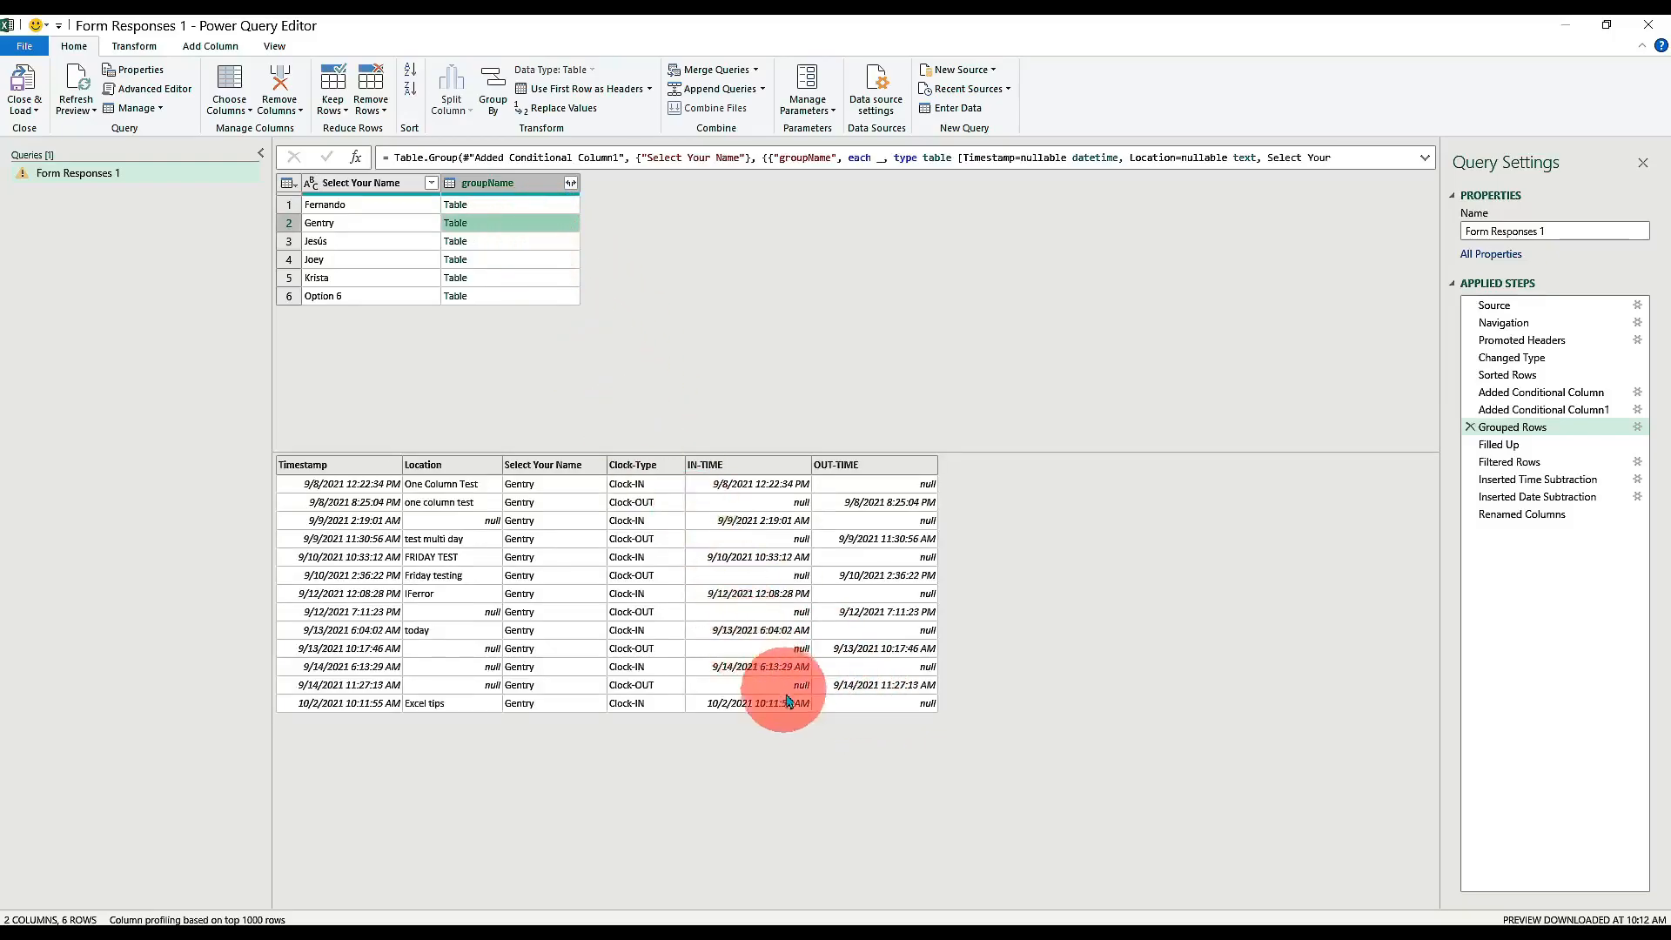
pyautogui.click(525, 245)
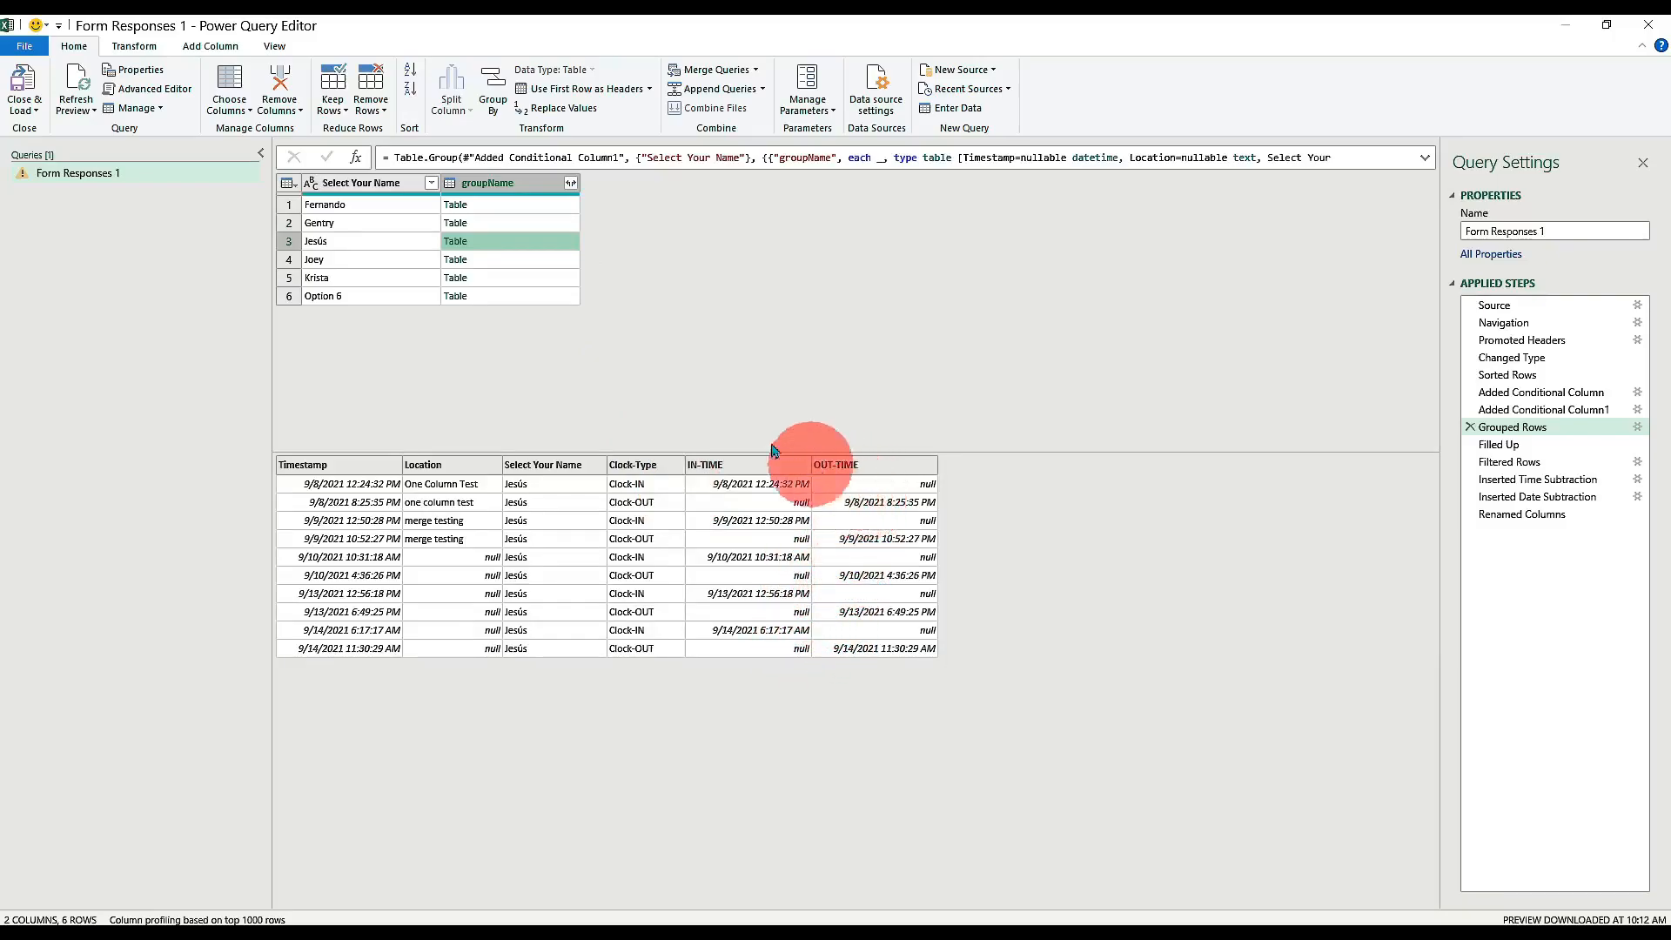
# Examine the nested groupName tables of the last two people and the second person for missing clock-outs.
pyautogui.click(517, 278)
pyautogui.click(533, 298)
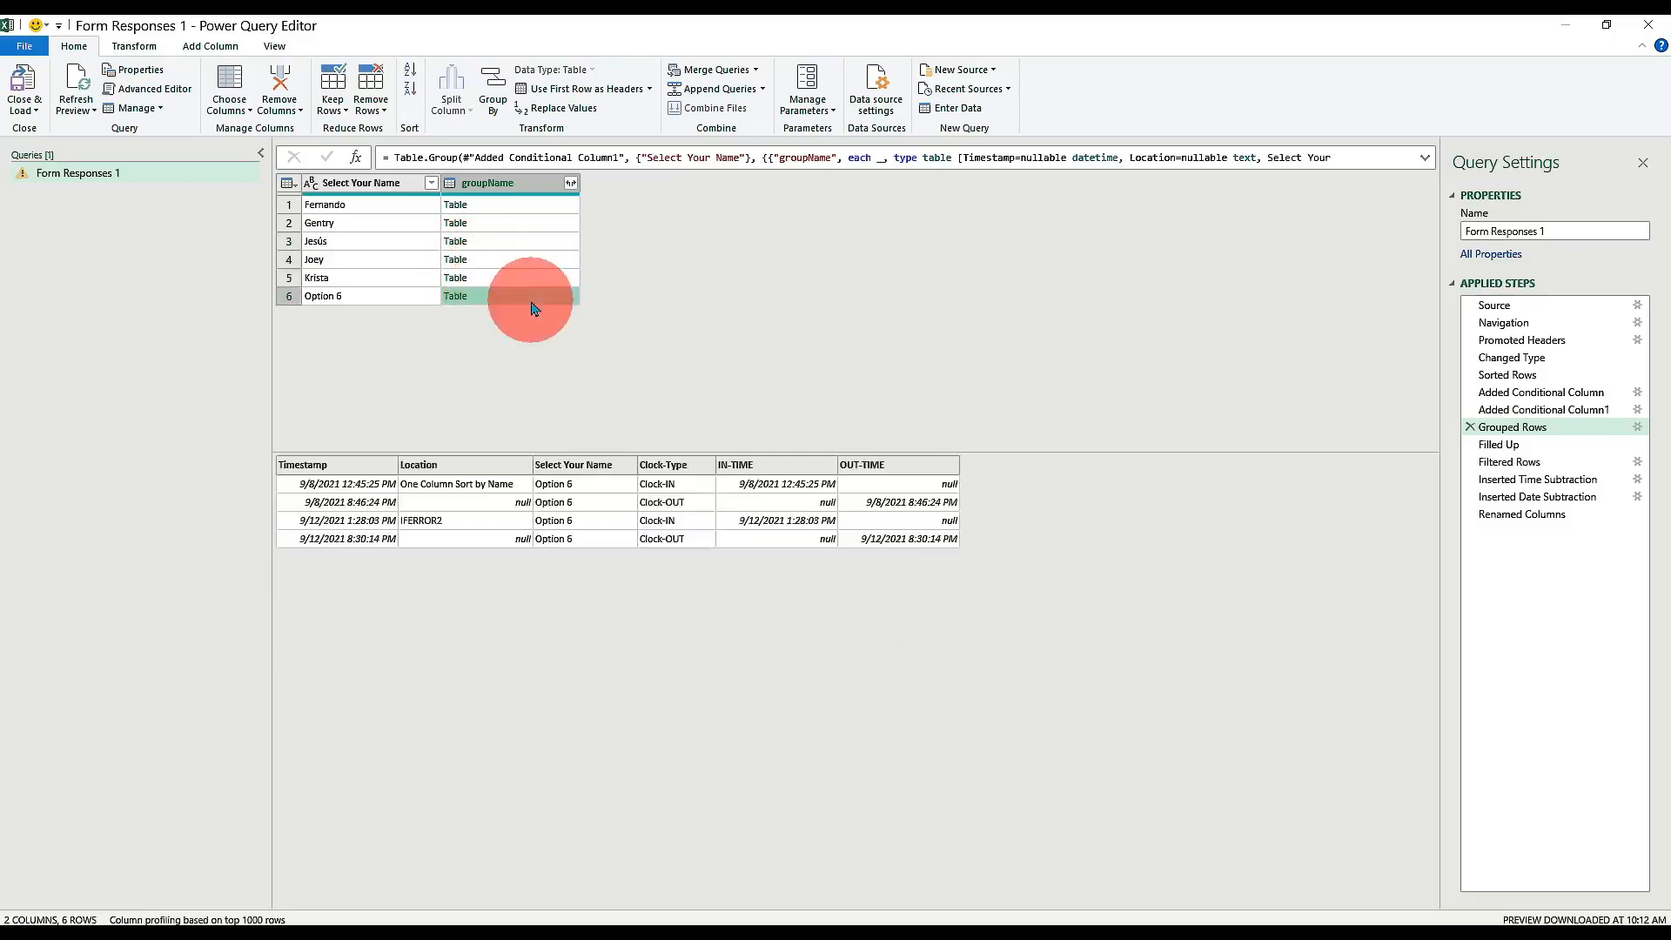
pyautogui.click(537, 222)
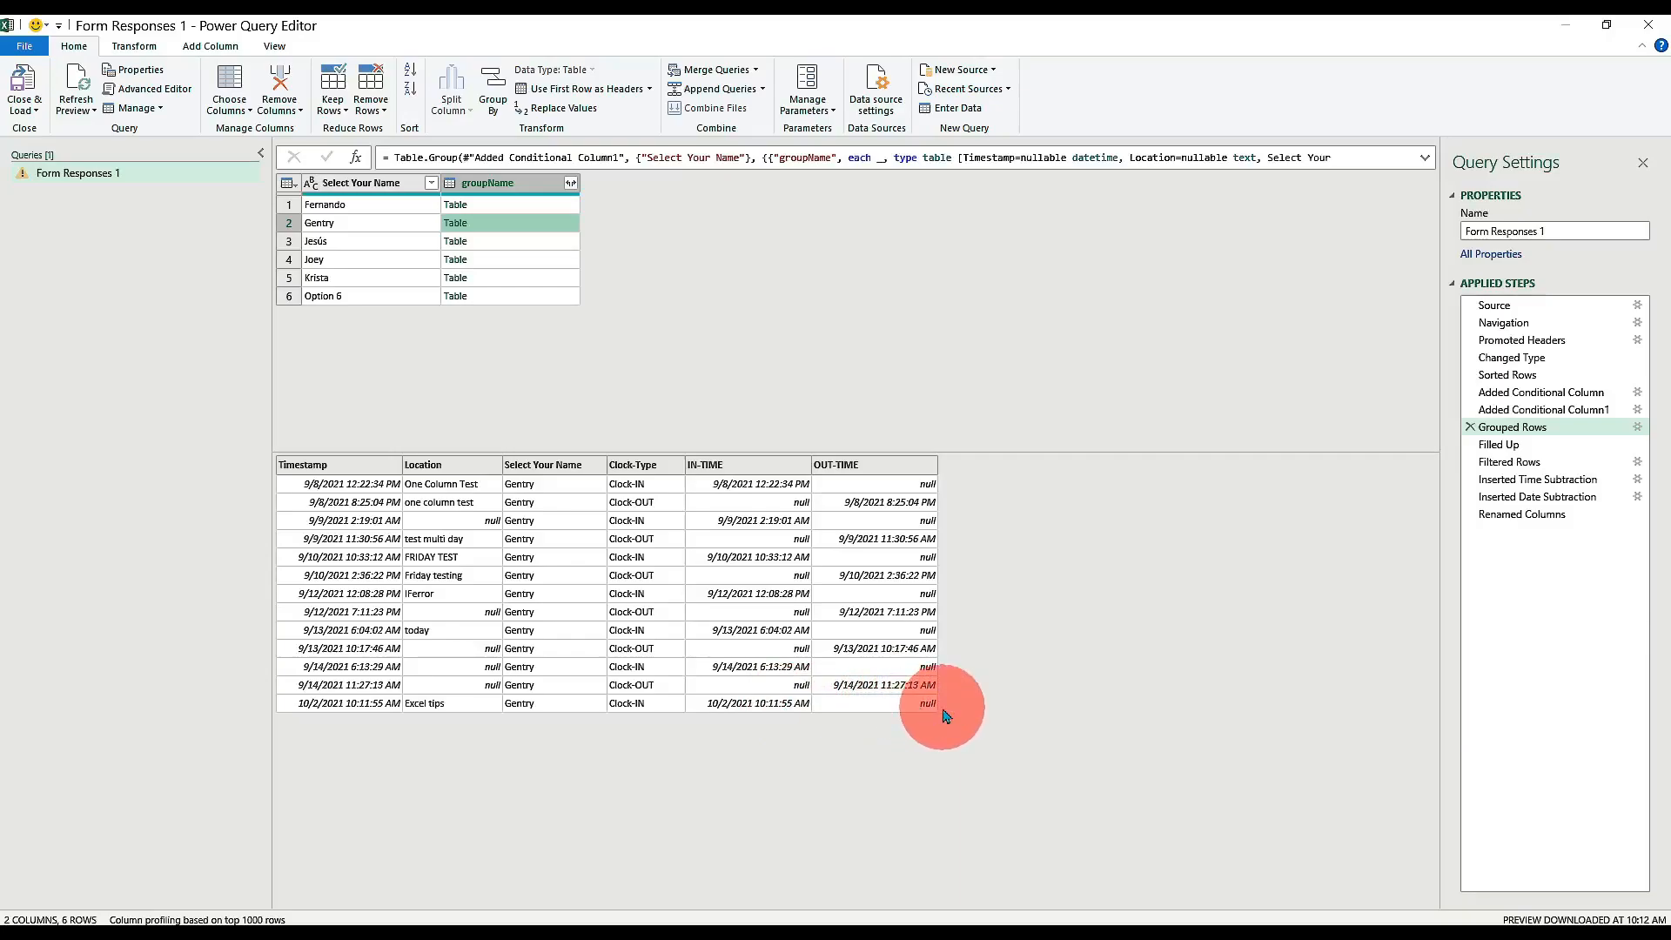
# Copy the Table.FillUp expression, without the equals sign, from the Filled Up step's formula.
pyautogui.click(1499, 444)
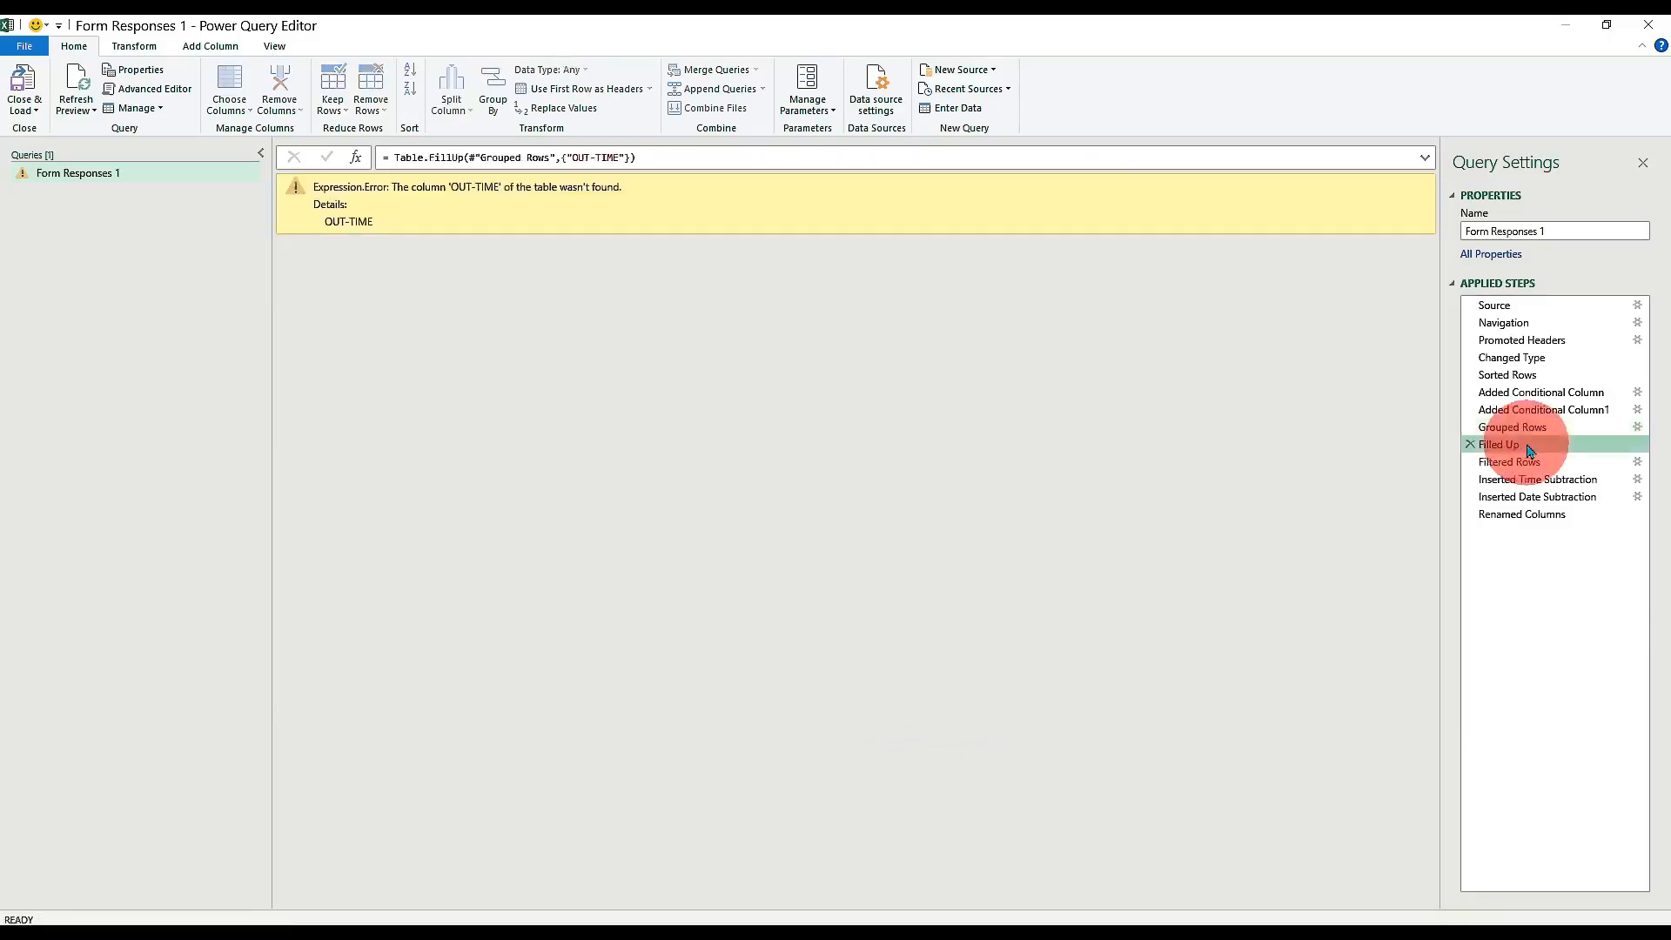
pyautogui.moveTo(635, 156); pyautogui.dragTo(415, 161)
pyautogui.hotkey('ctrl', 'c')
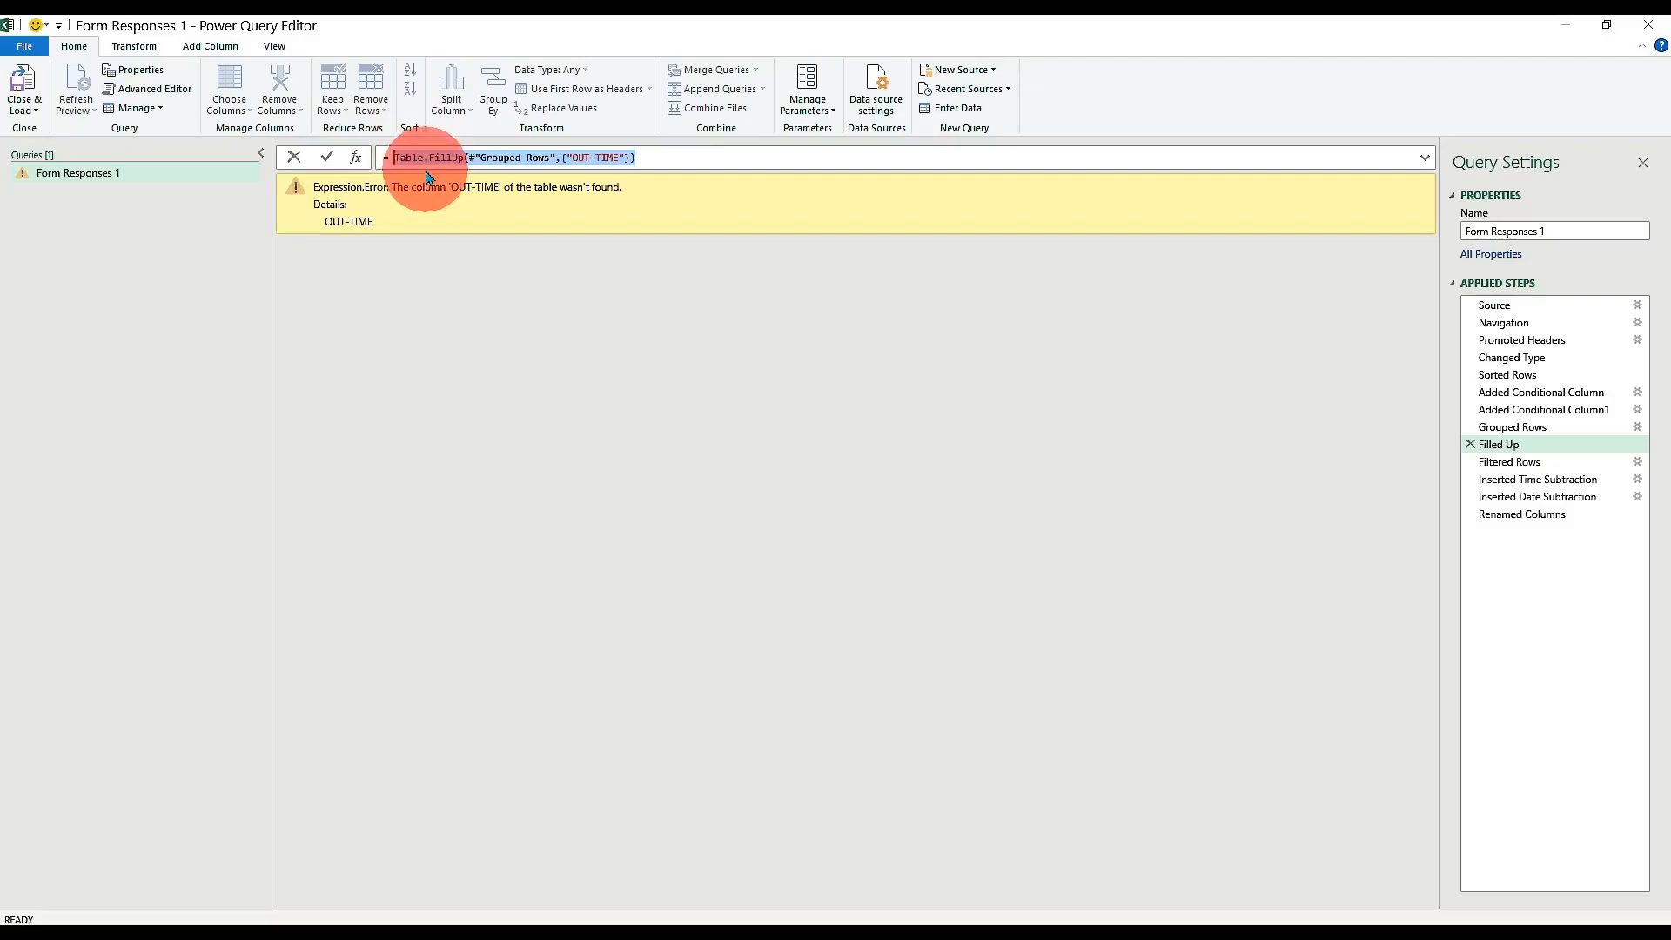
# In the Grouped Rows formula, replace the underscore after "each" with the copied Table.FillUp expression.
pyautogui.click(1521, 427)
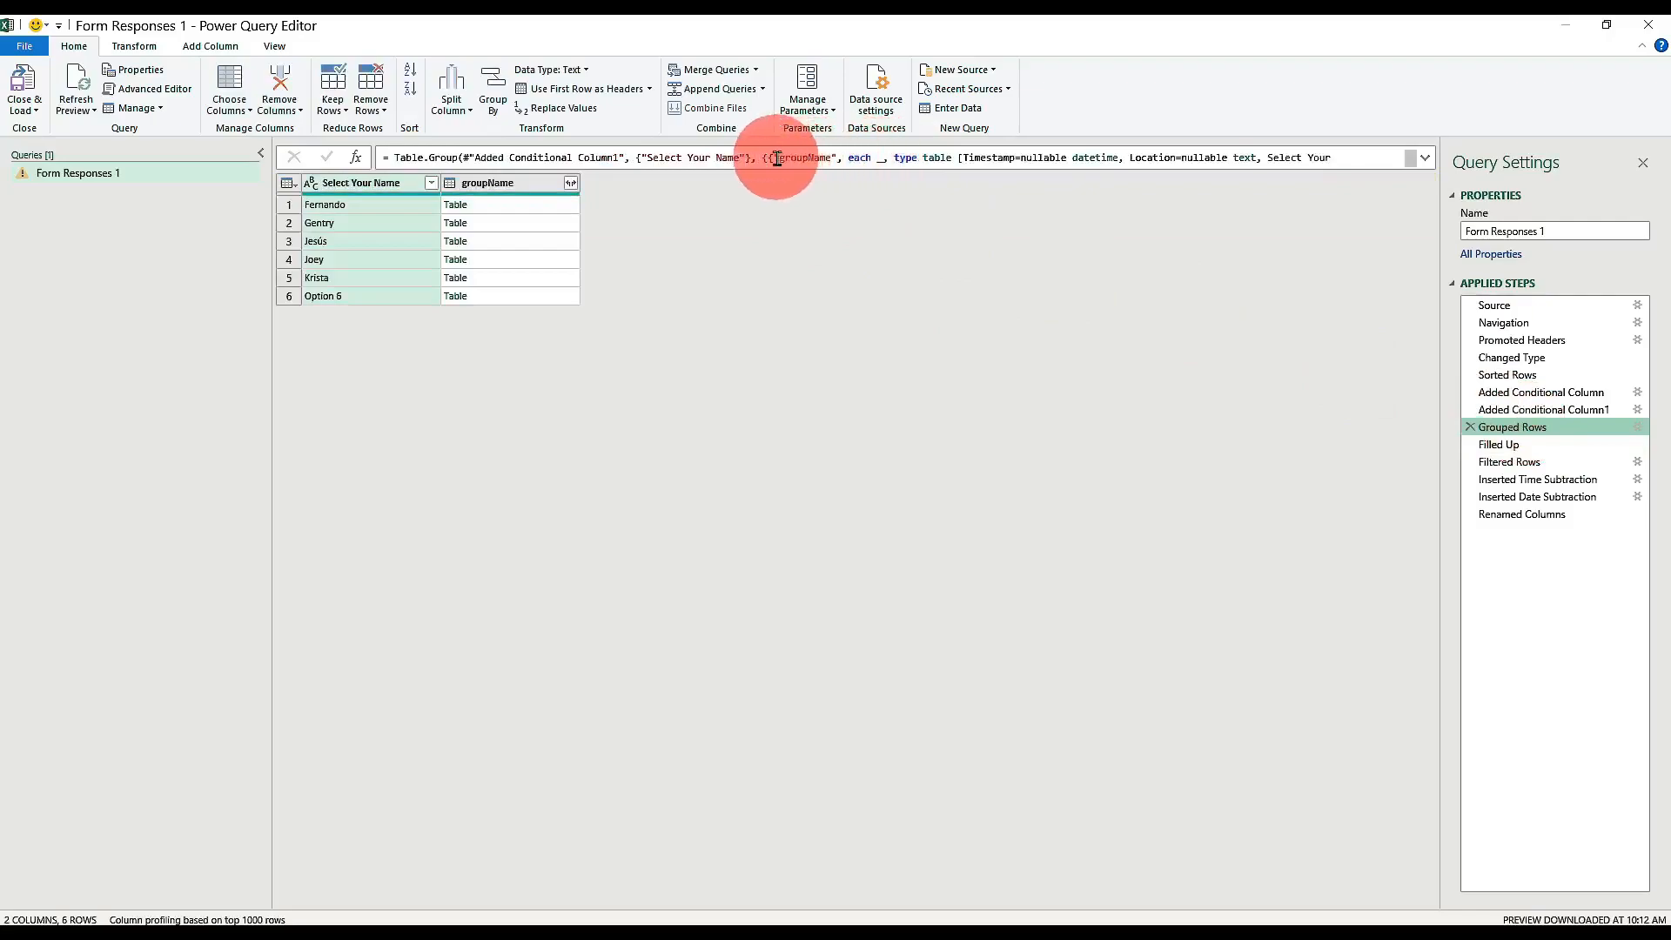
pyautogui.click(881, 159)
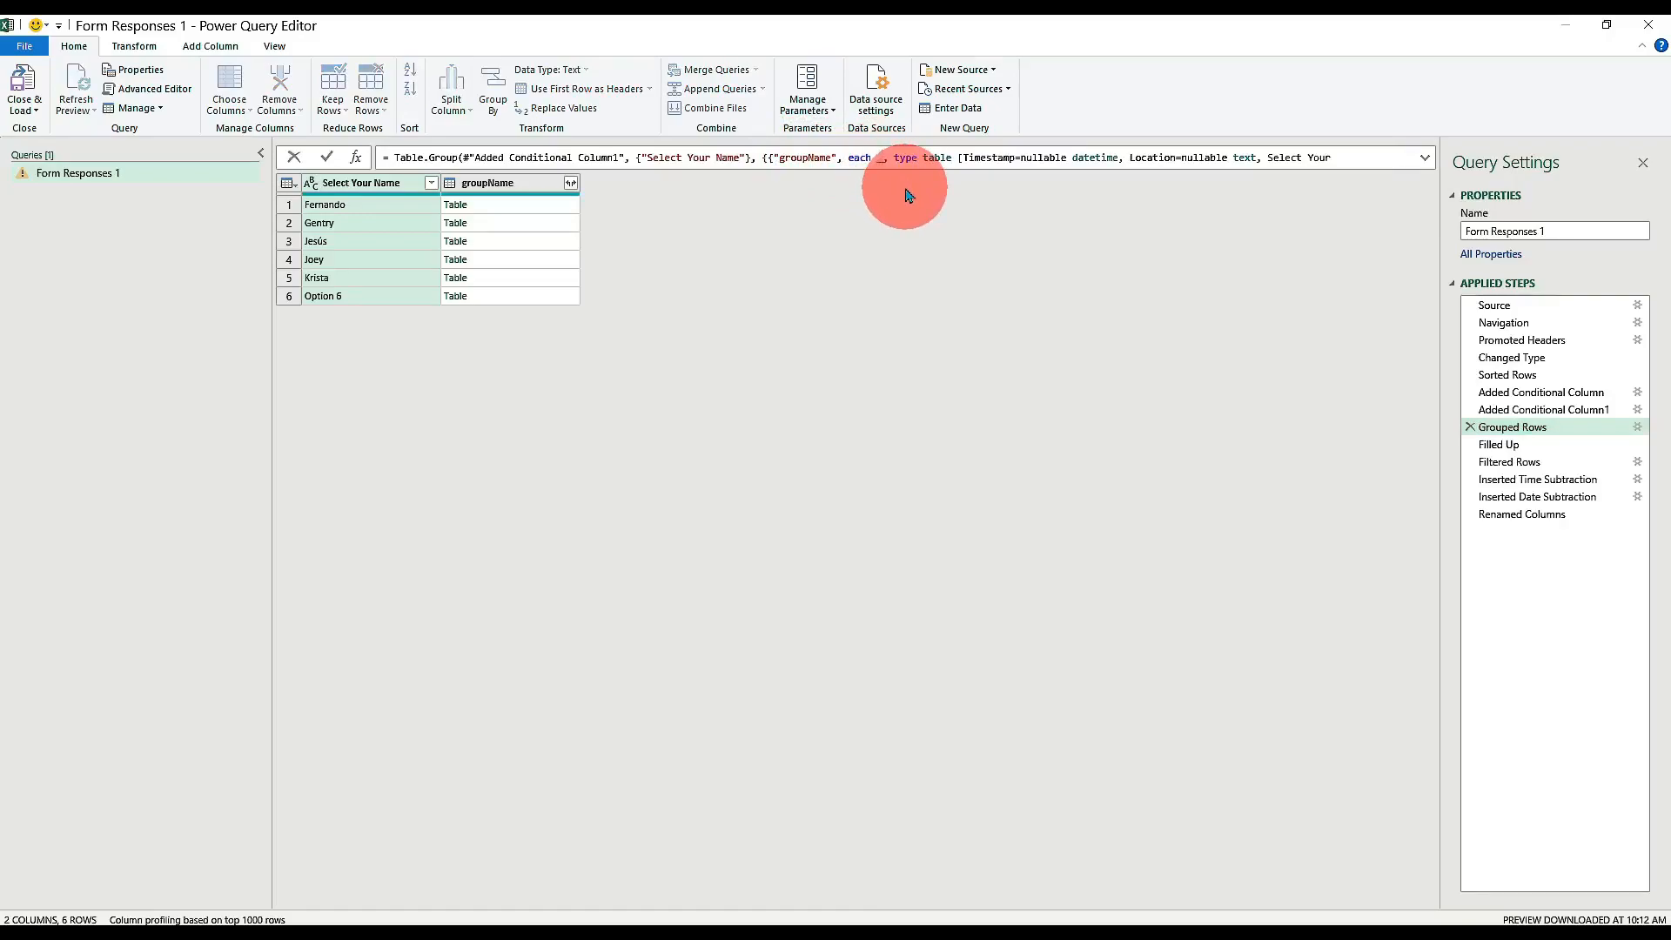
pyautogui.press('BackSpace')
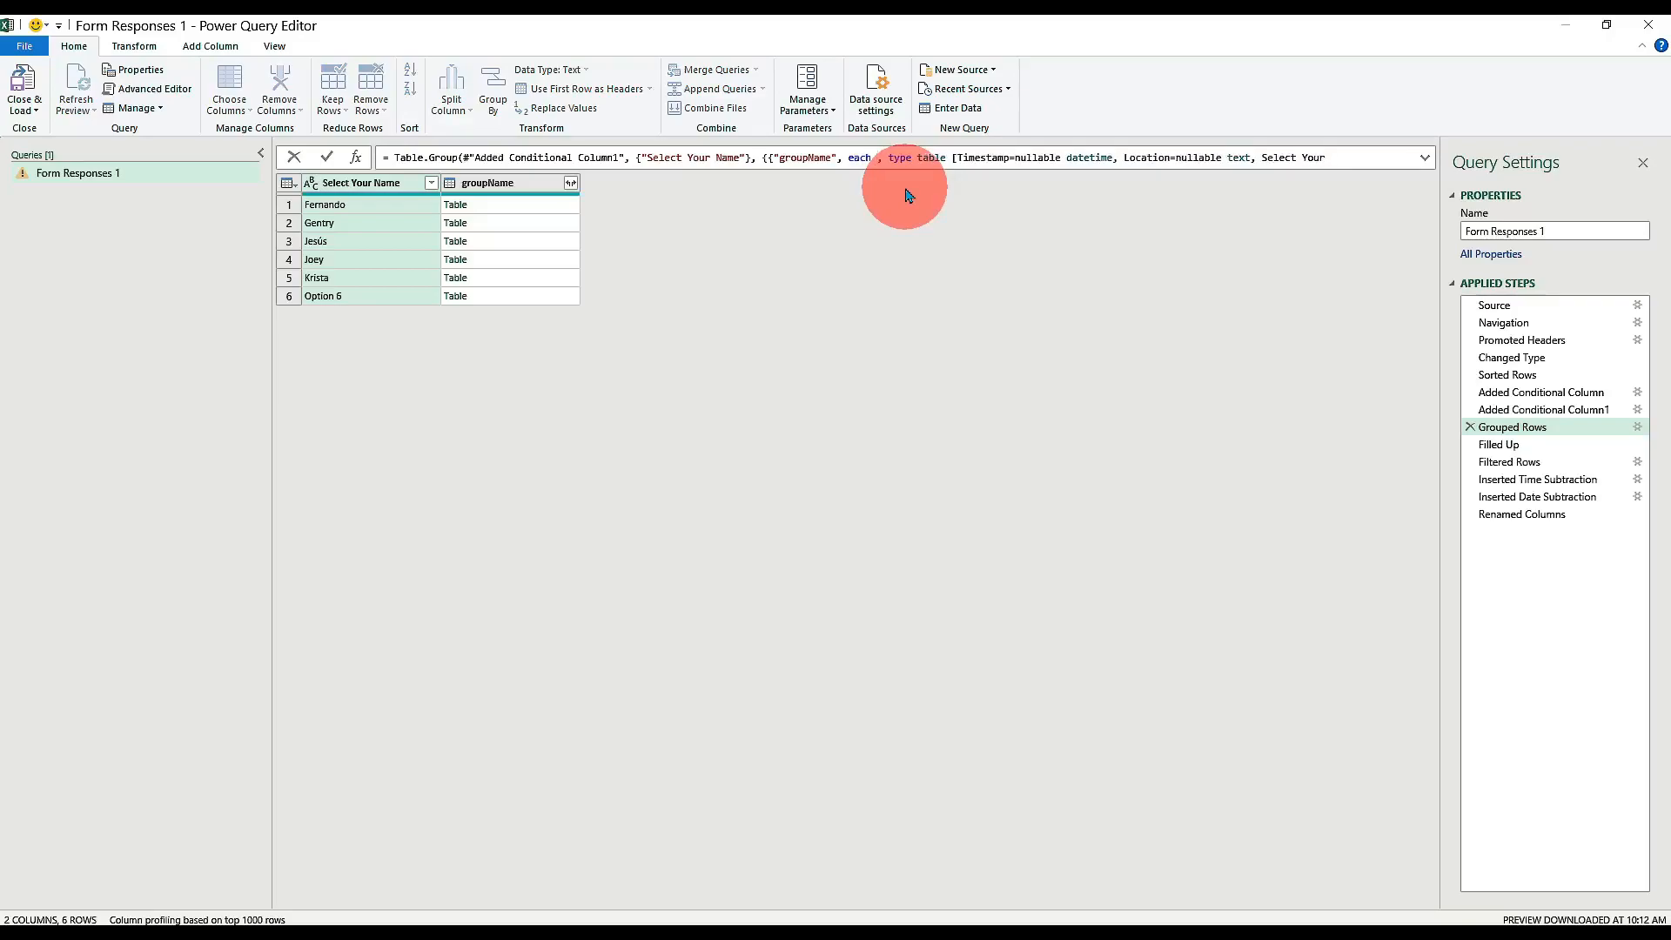
pyautogui.hotkey('ctrl', 'v')
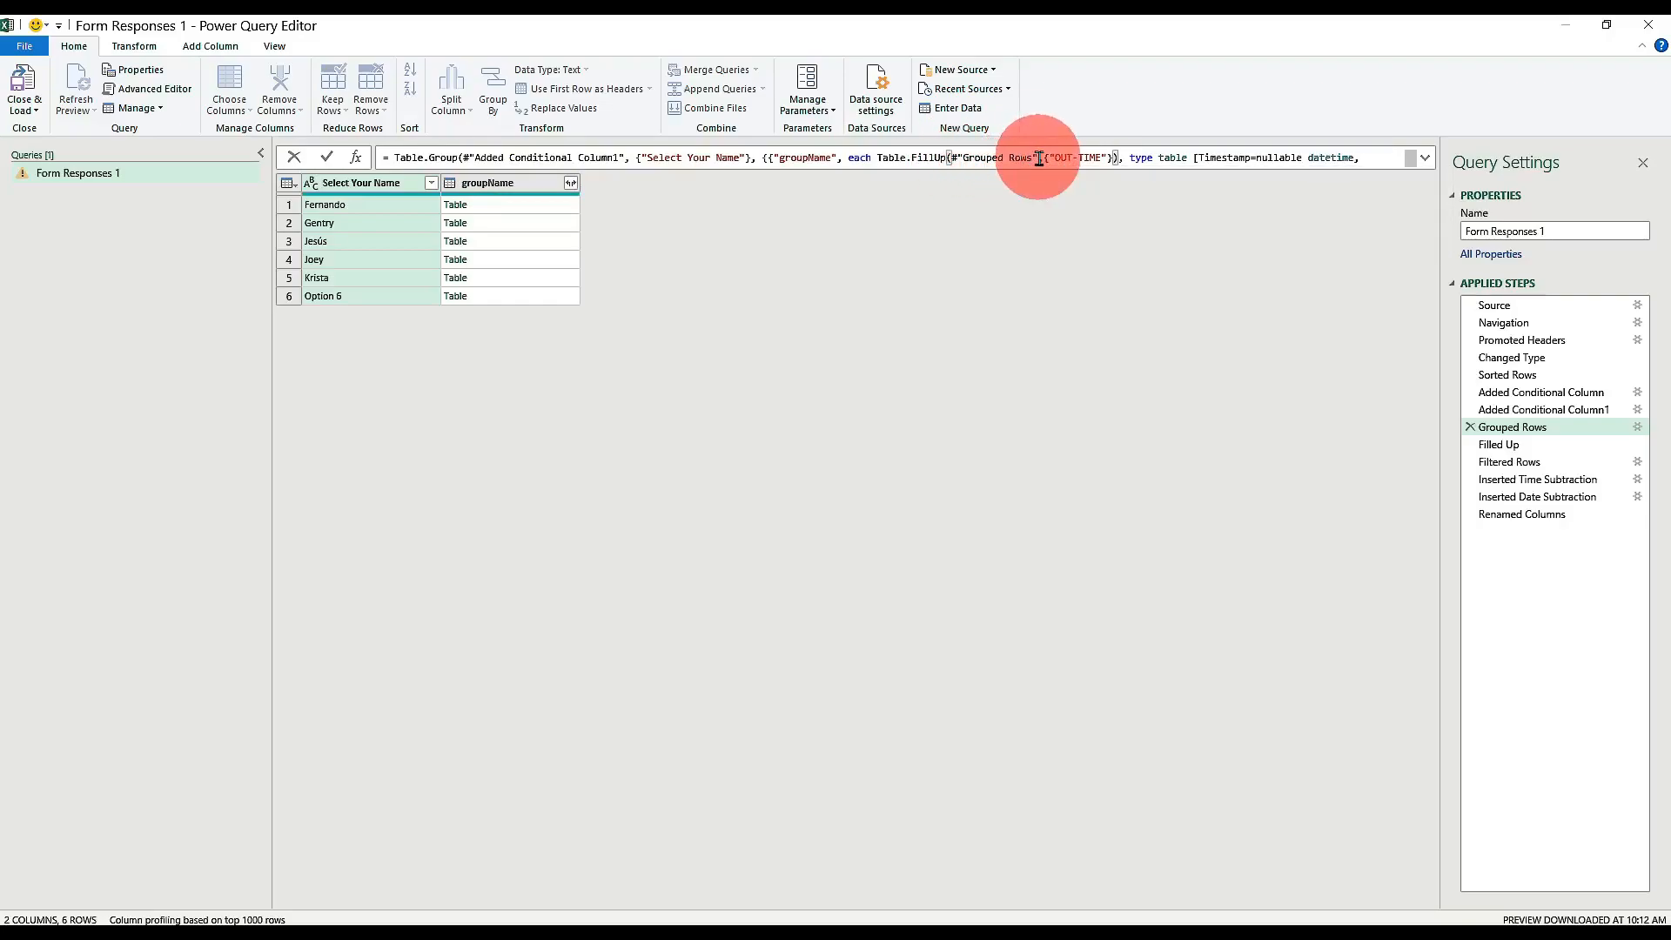
# Replace #"Grouped Rows" inside the nested Table.FillUp with an underscore, apply the formula, and check the first person's nested table.
pyautogui.press('BackSpace')
pyautogui.press('BackSpace')
pyautogui.press('BackSpace')
pyautogui.press('BackSpace')
pyautogui.press('BackSpace')
pyautogui.press('BackSpace')
pyautogui.press('BackSpace')
pyautogui.press('BackSpace')
pyautogui.press('BackSpace')
pyautogui.press('BackSpace')
pyautogui.press('BackSpace')
pyautogui.press('BackSpace')
pyautogui.press('BackSpace')
pyautogui.write('_')
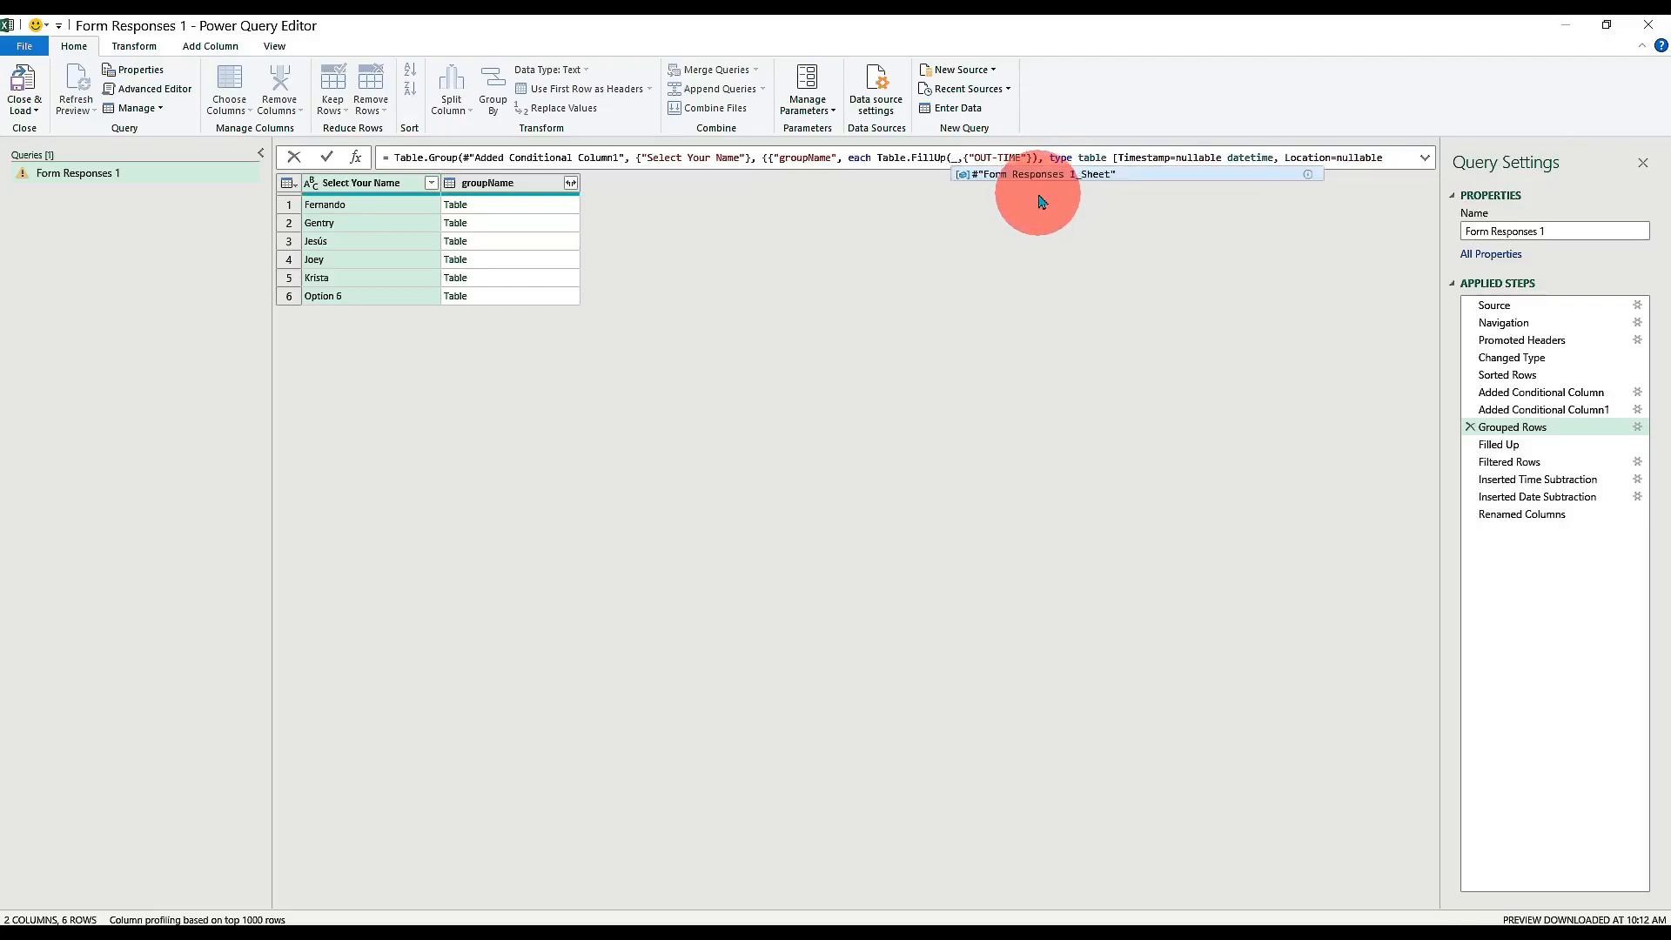
pyautogui.click(328, 157)
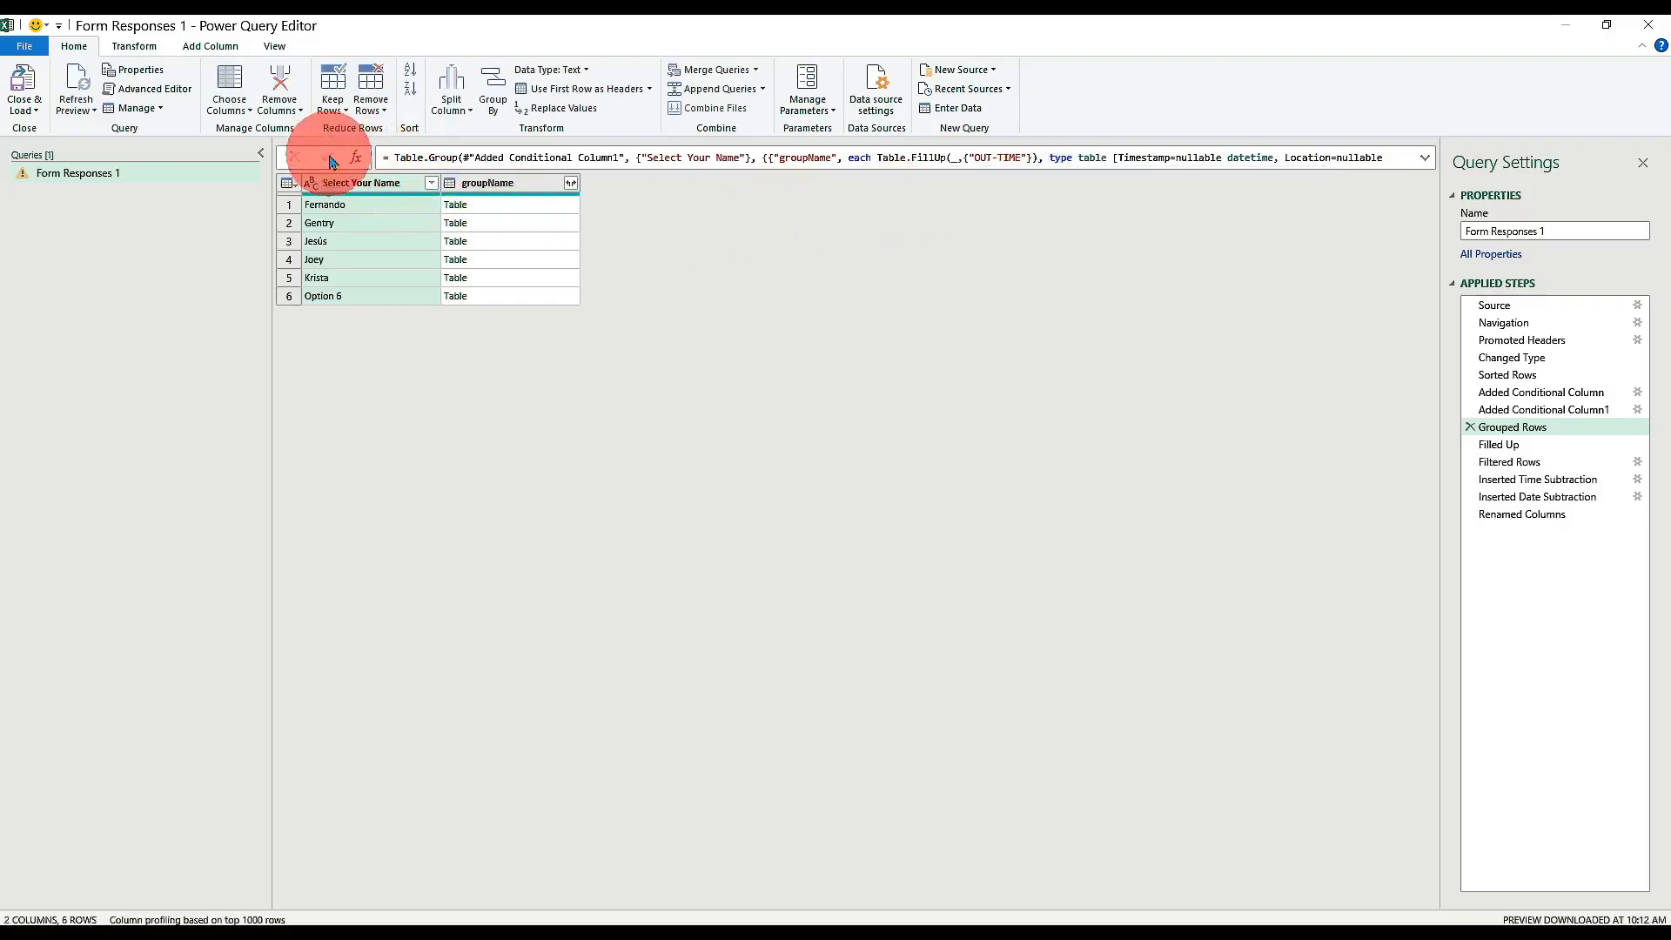
pyautogui.click(509, 204)
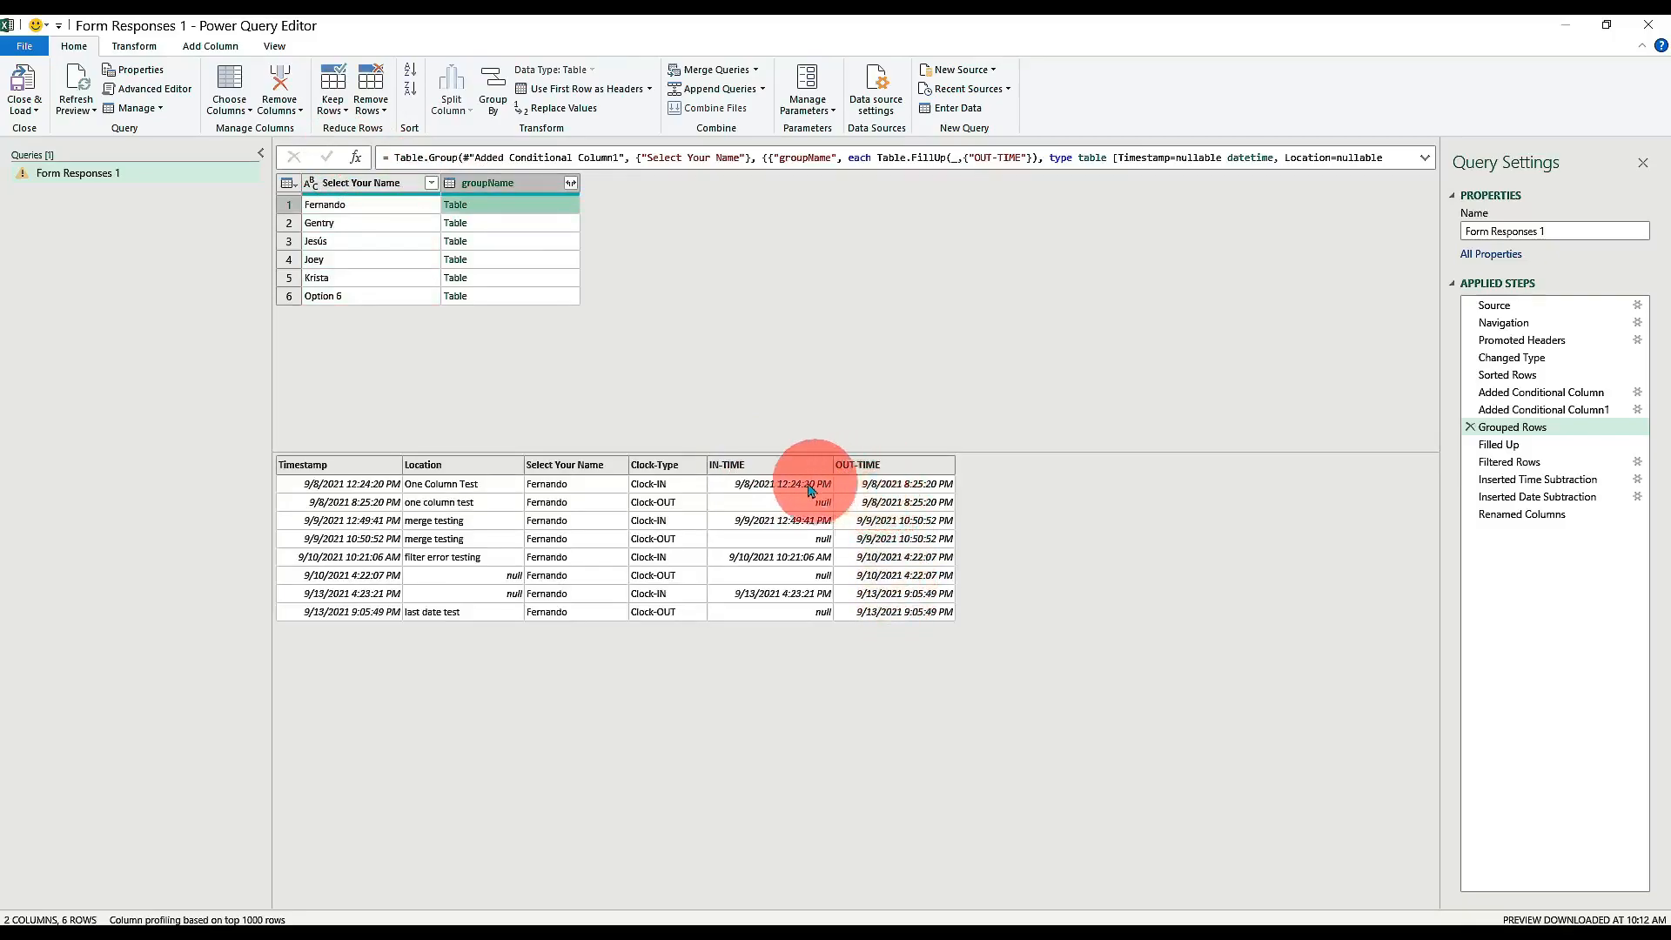
# Delete the separate Filled Up step from the query and return to the Grouped Rows step.
pyautogui.click(1471, 444)
pyautogui.click(934, 517)
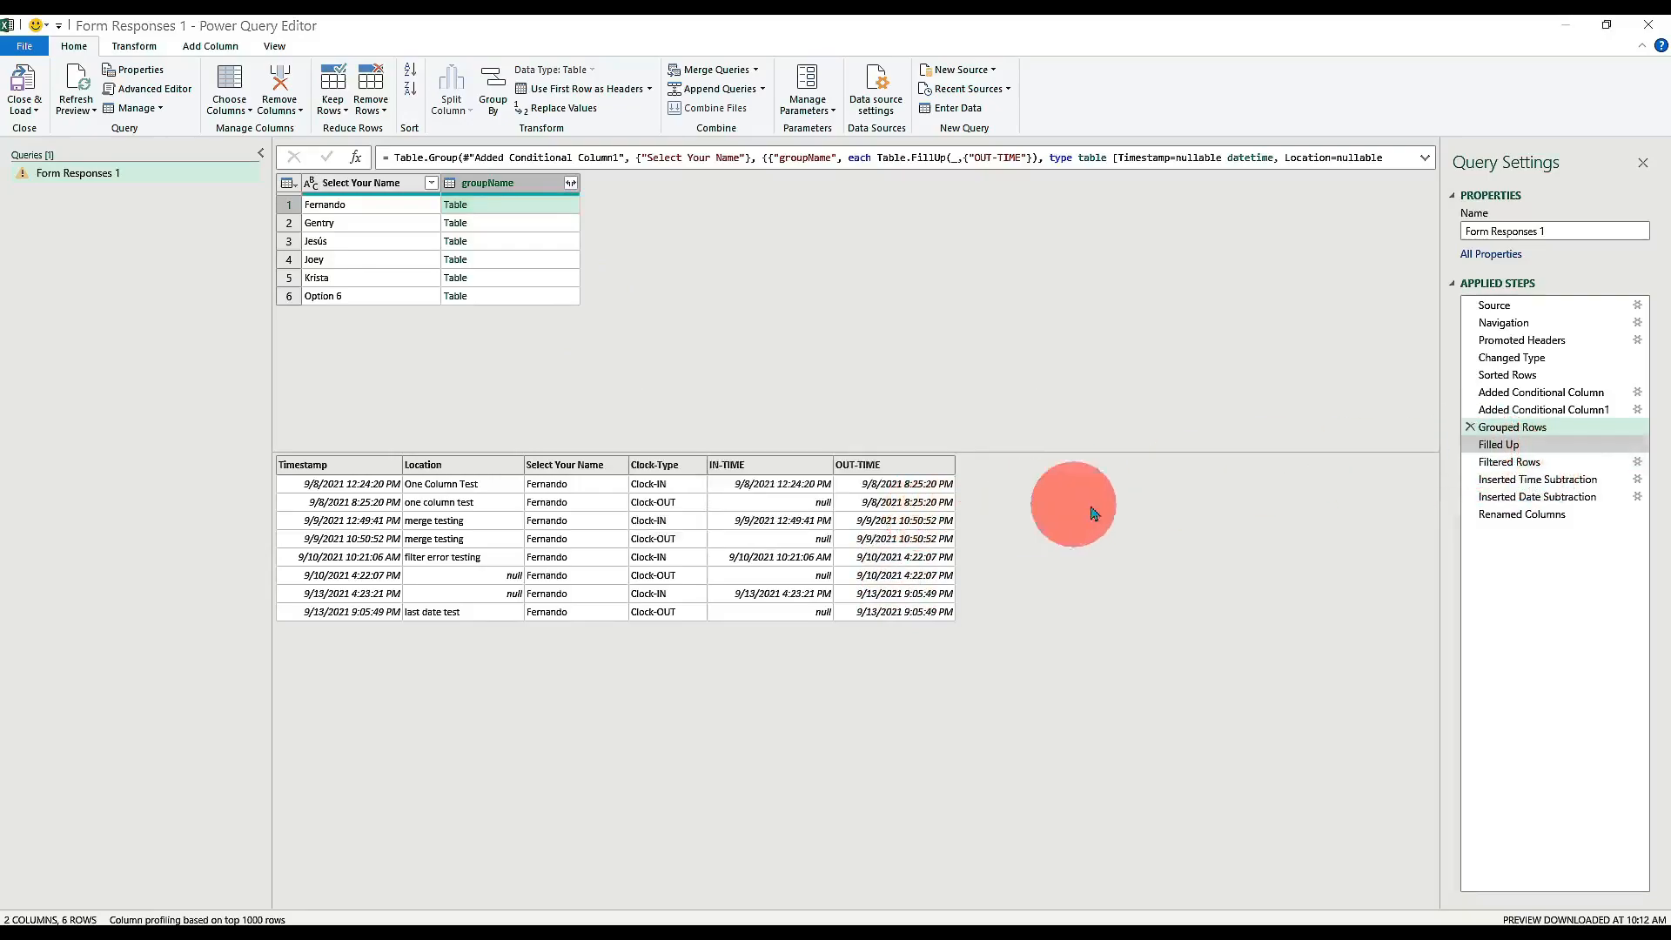
pyautogui.click(1527, 443)
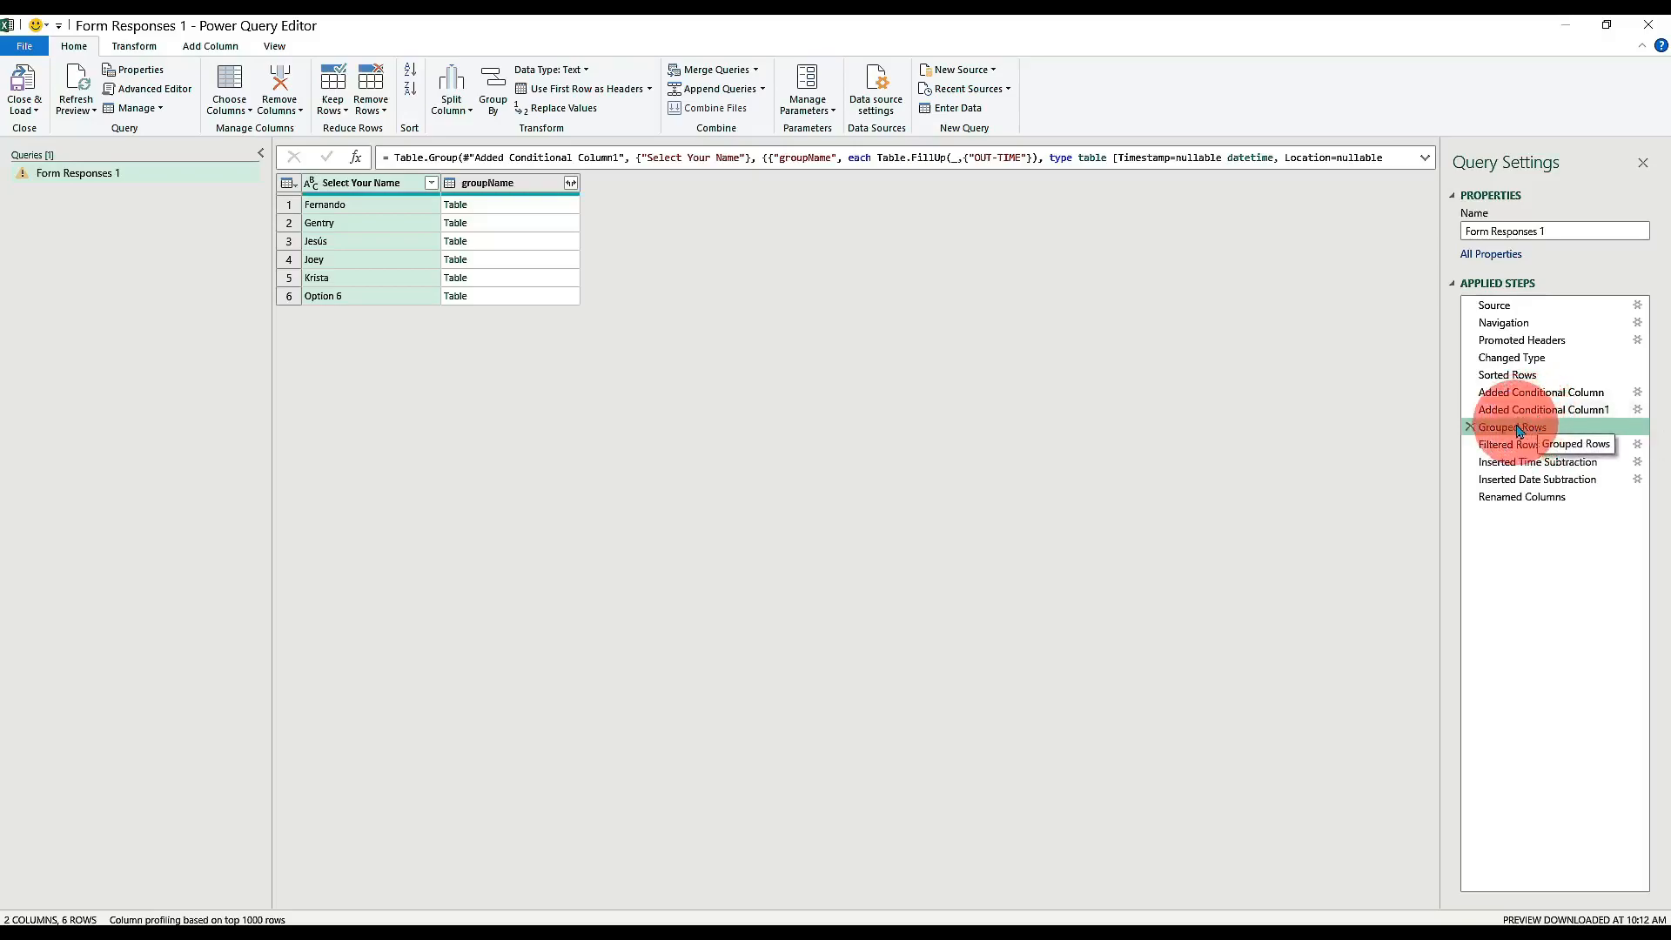
# Expand groupName into all its columns except Select Your Name, without using the original column name as prefix.
pyautogui.click(571, 184)
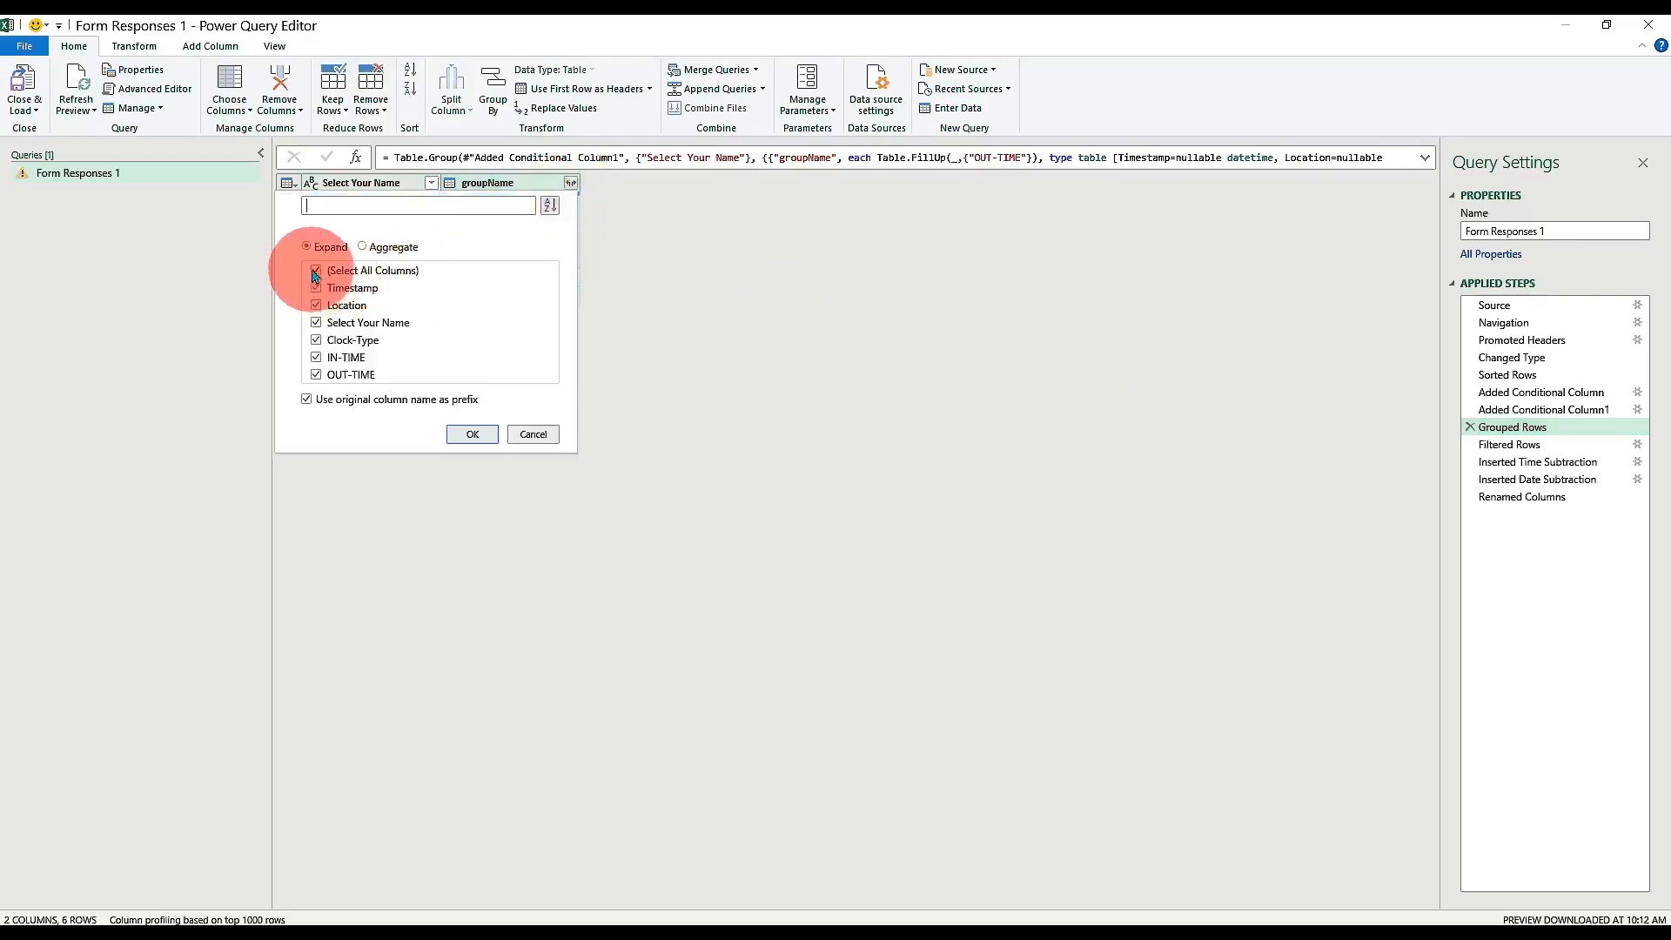
pyautogui.click(316, 323)
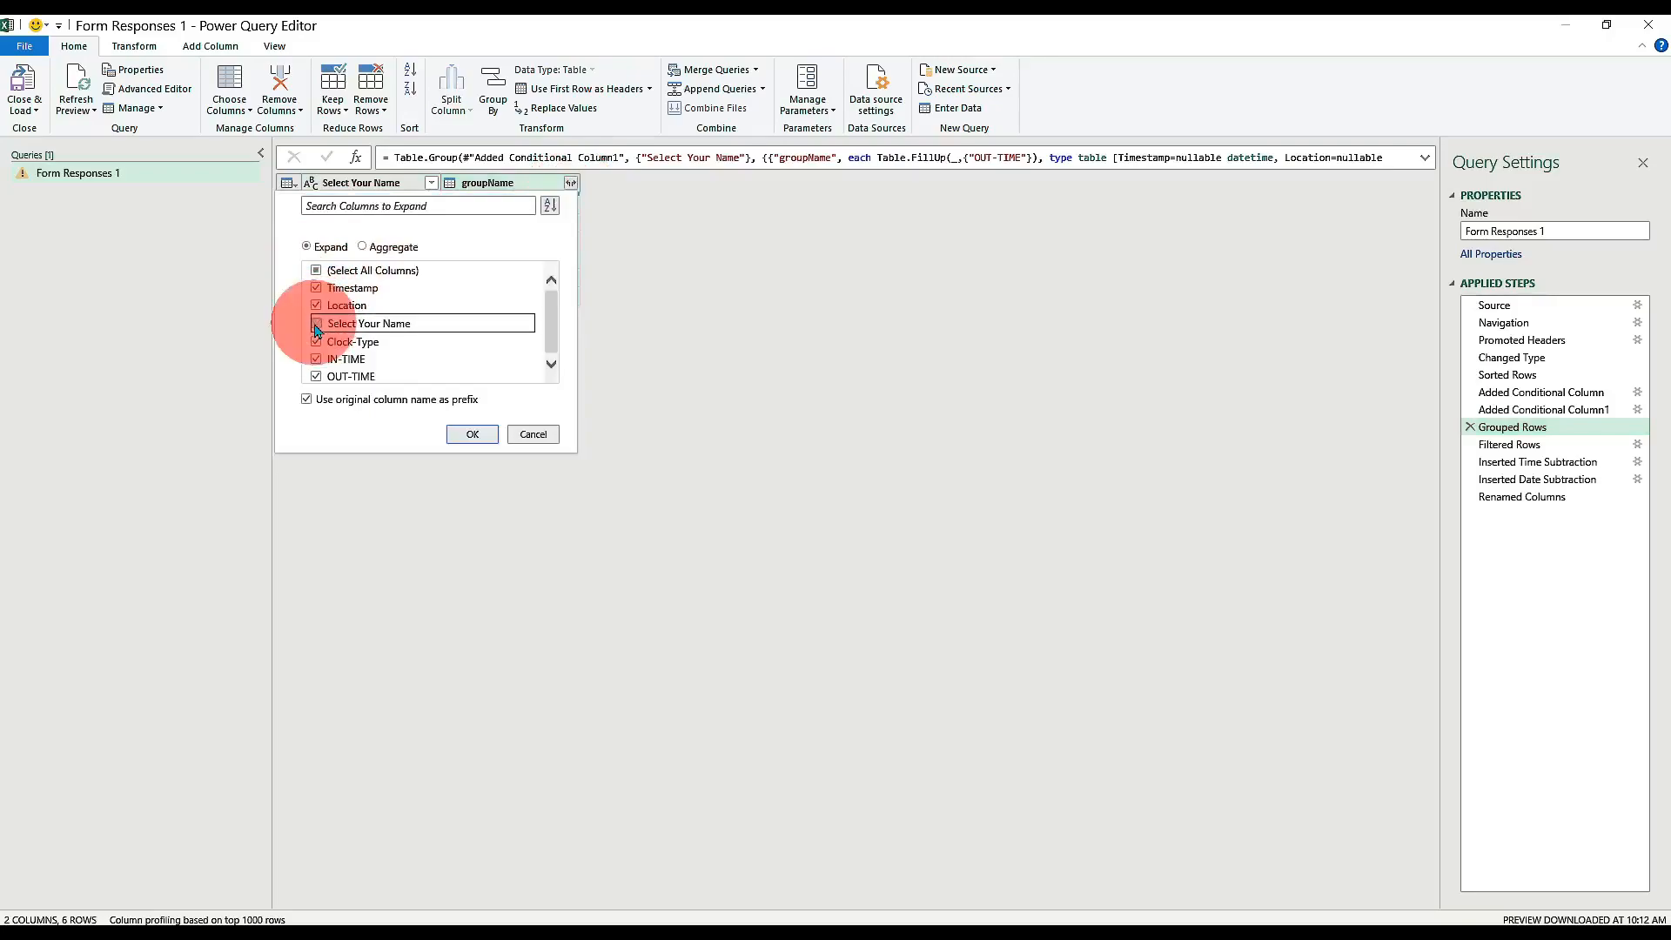
pyautogui.click(307, 402)
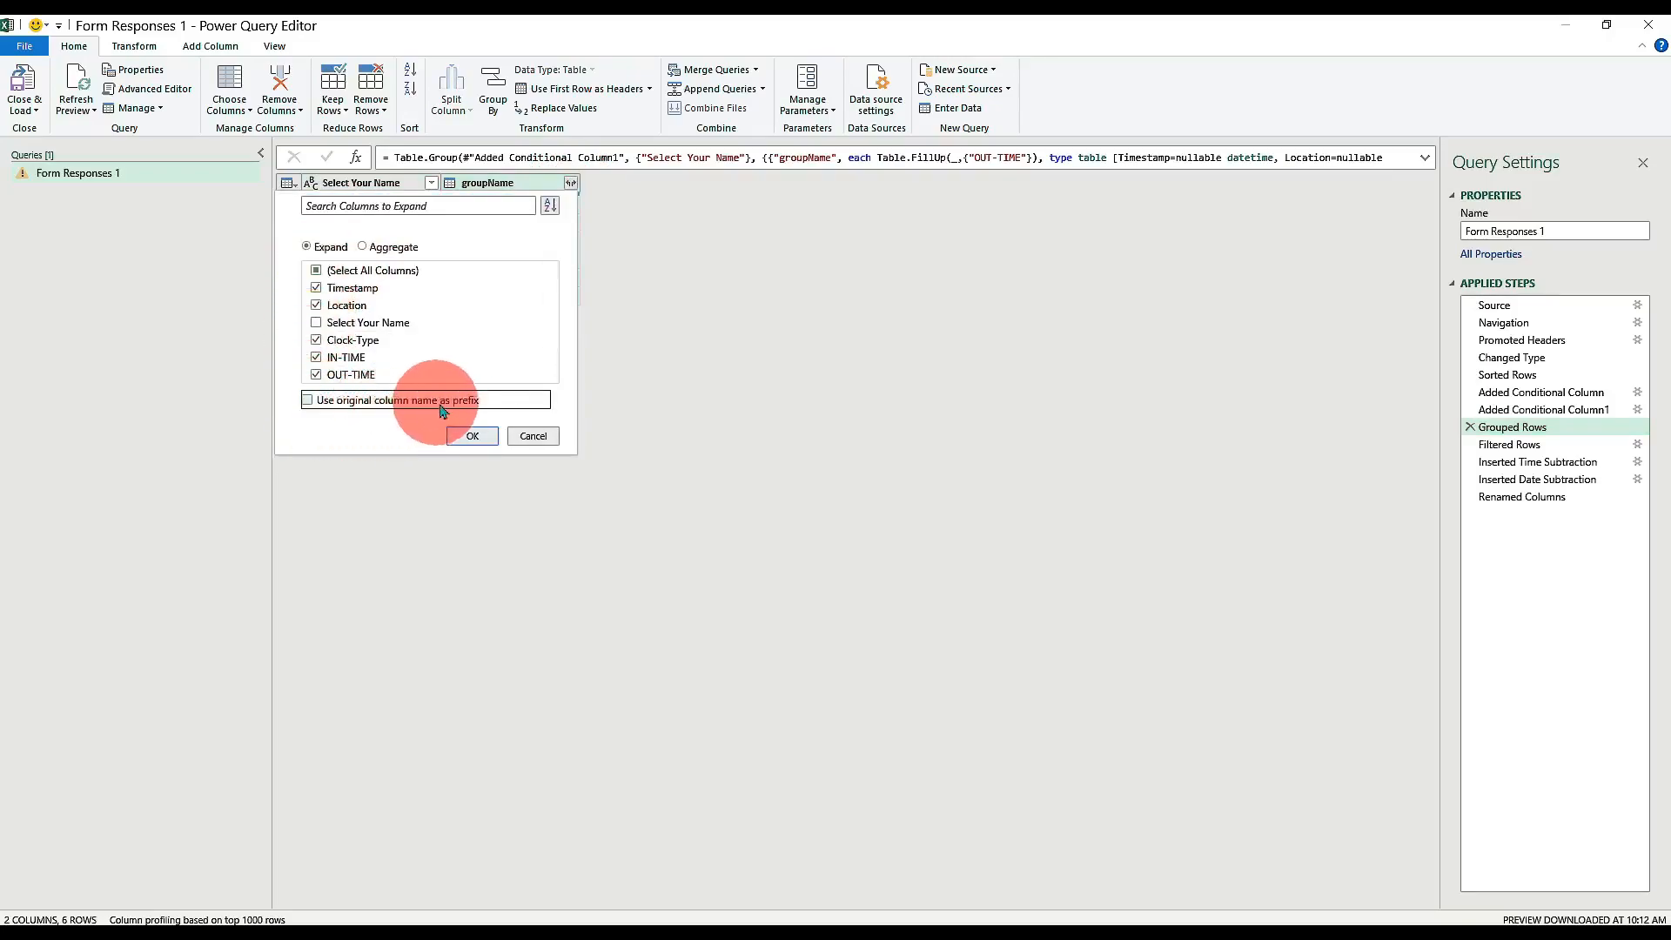
pyautogui.click(474, 437)
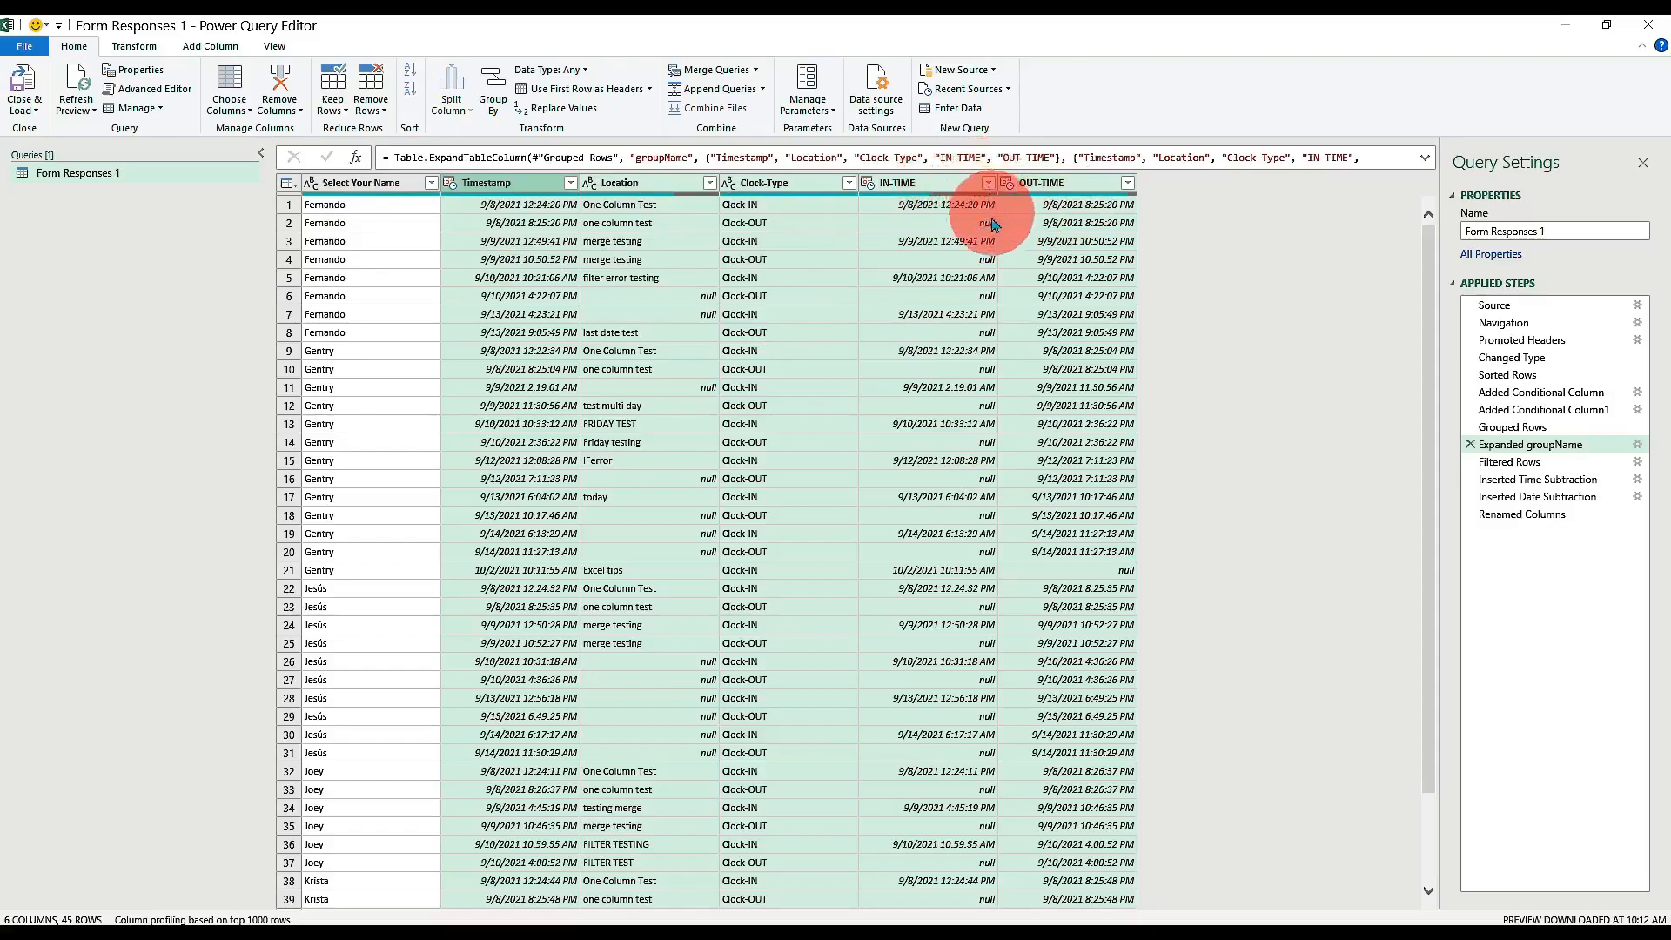
# Review the results of the Filtered Rows, Inserted Time Subtraction, Inserted Date Subtraction and Renamed Columns steps in turn.
pyautogui.click(1531, 466)
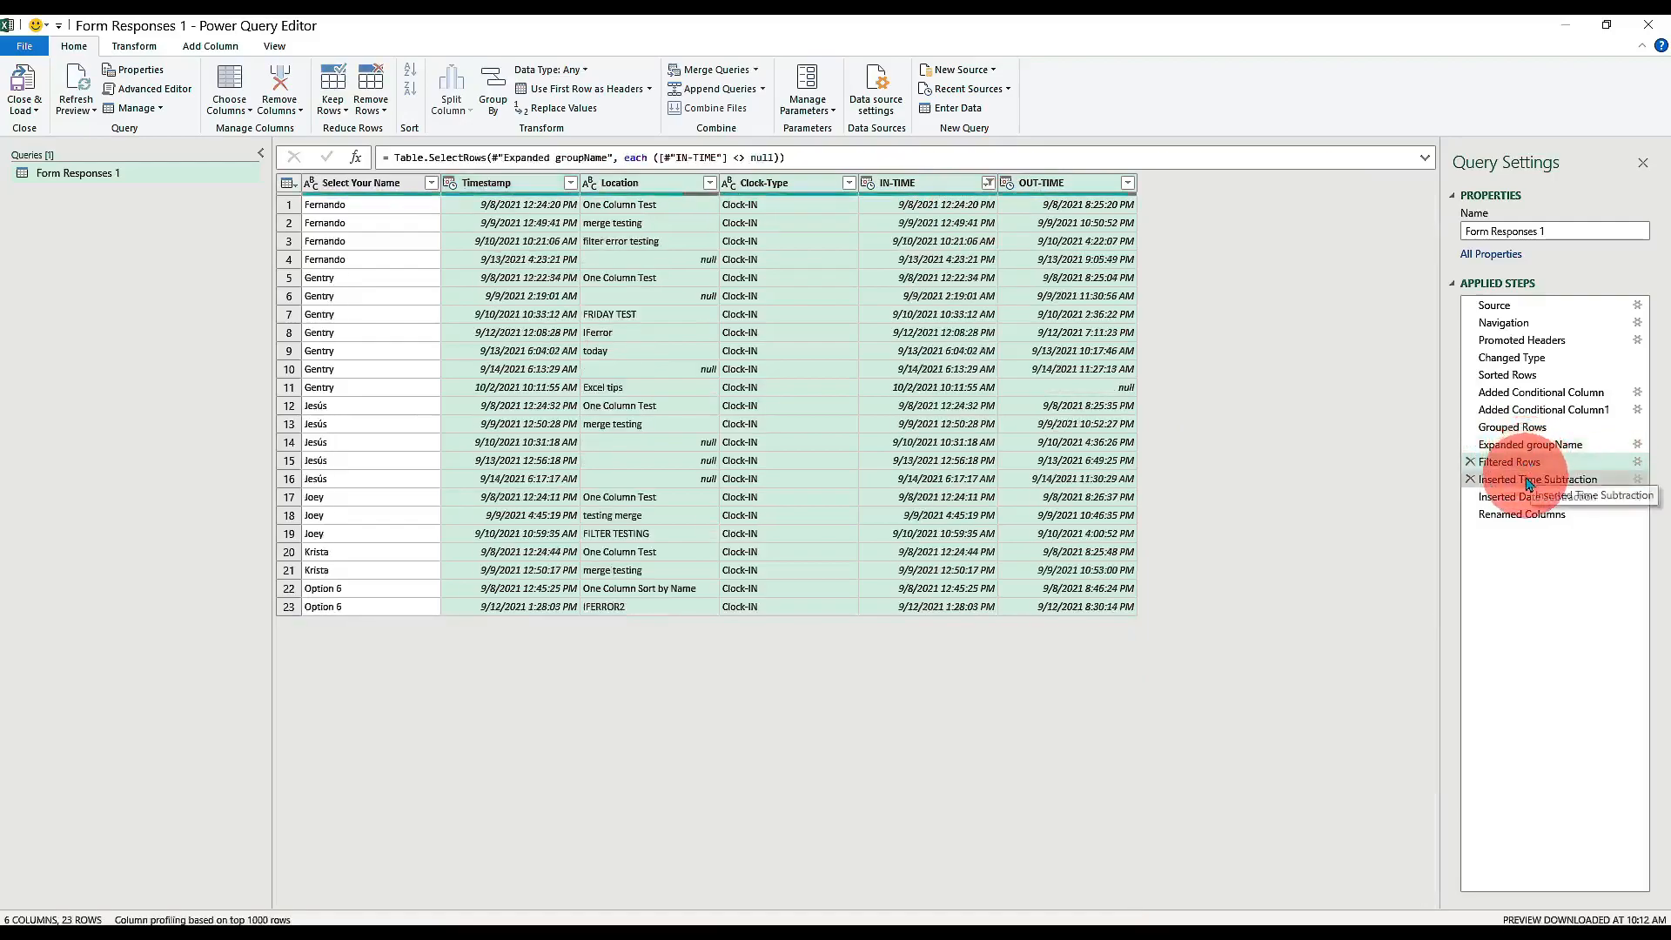
pyautogui.click(1528, 484)
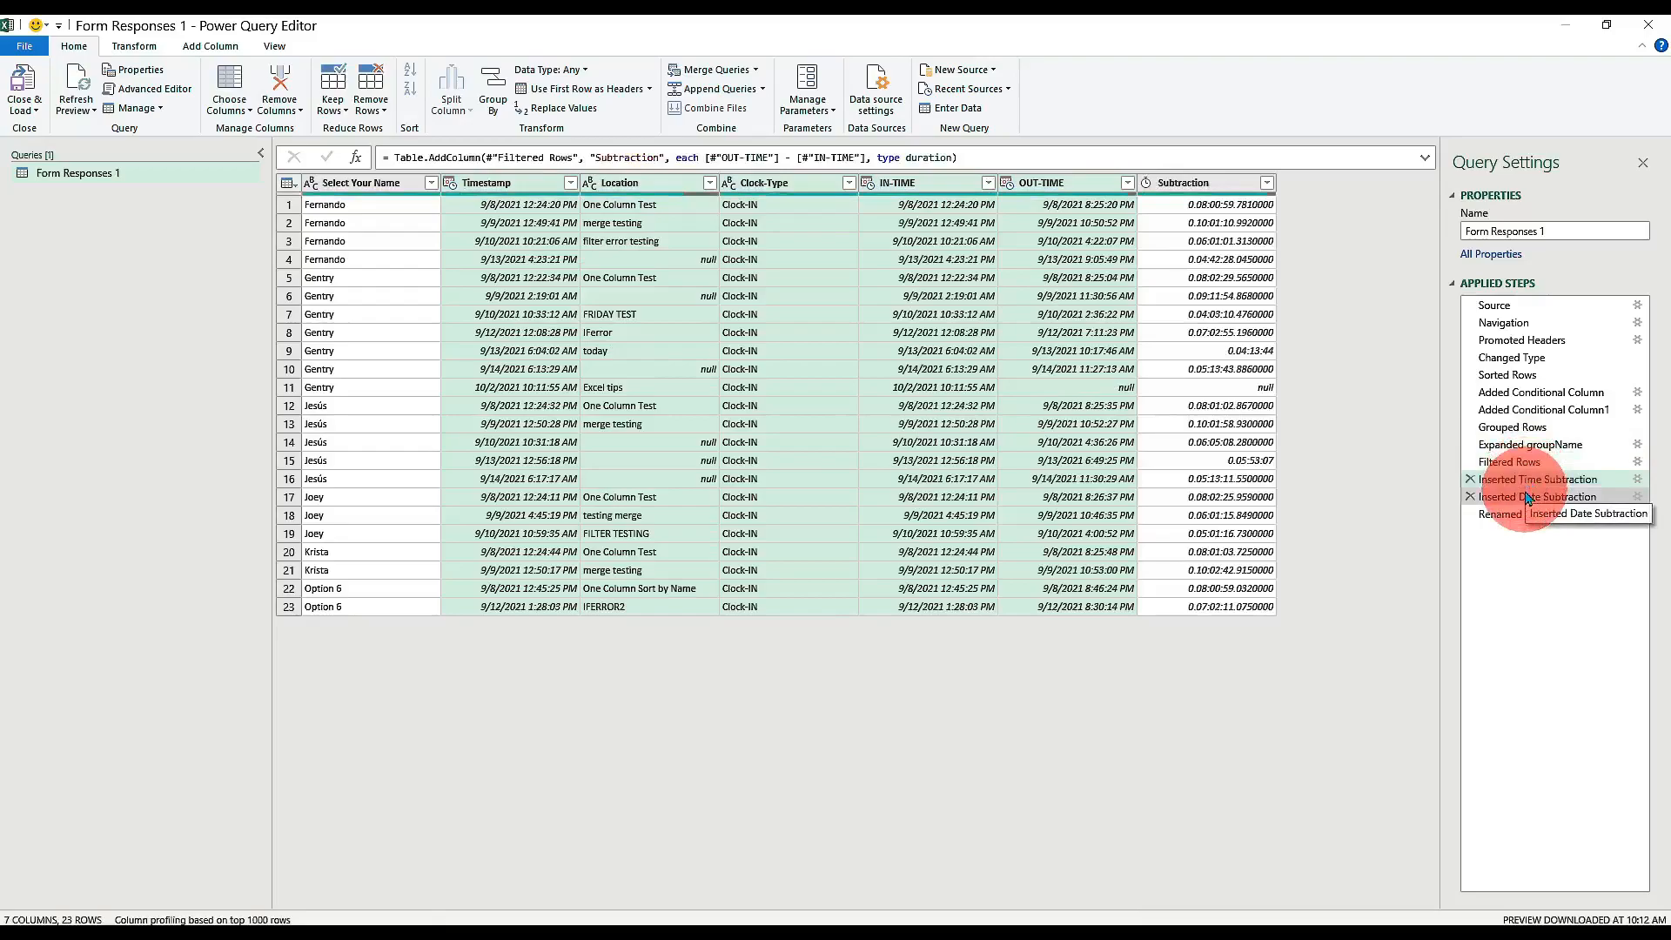
pyautogui.click(1528, 498)
pyautogui.click(1514, 514)
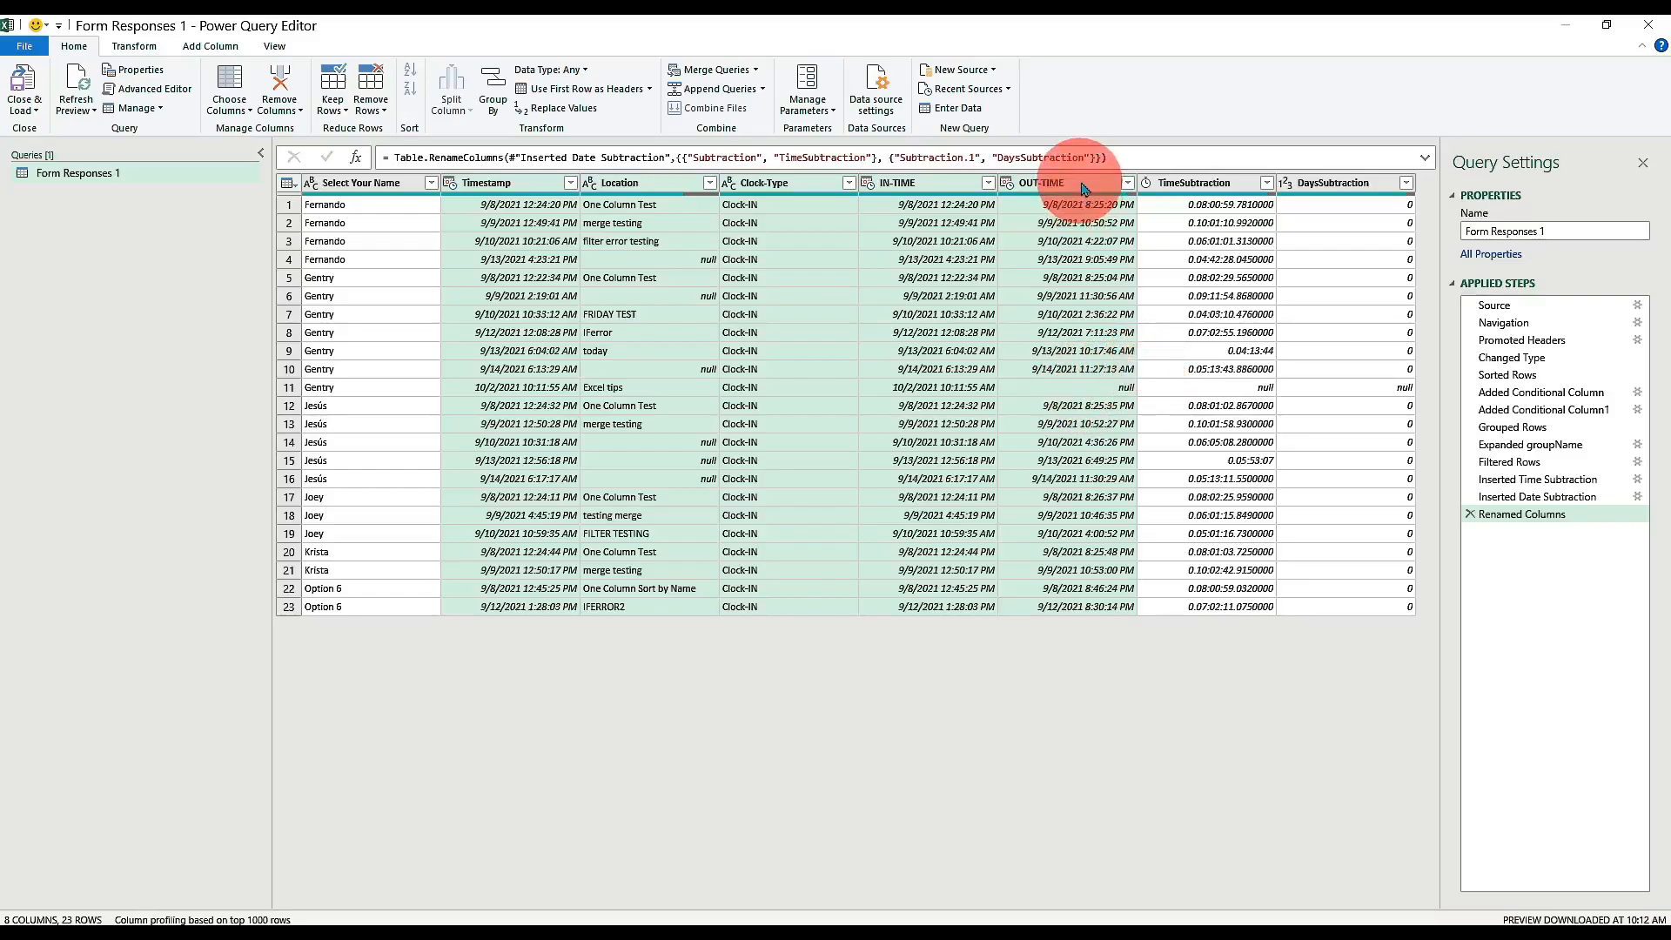
# Change the data type of the IN-TIME and OUT-TIME columns to Time after the Renamed Columns step.
pyautogui.click(947, 184)
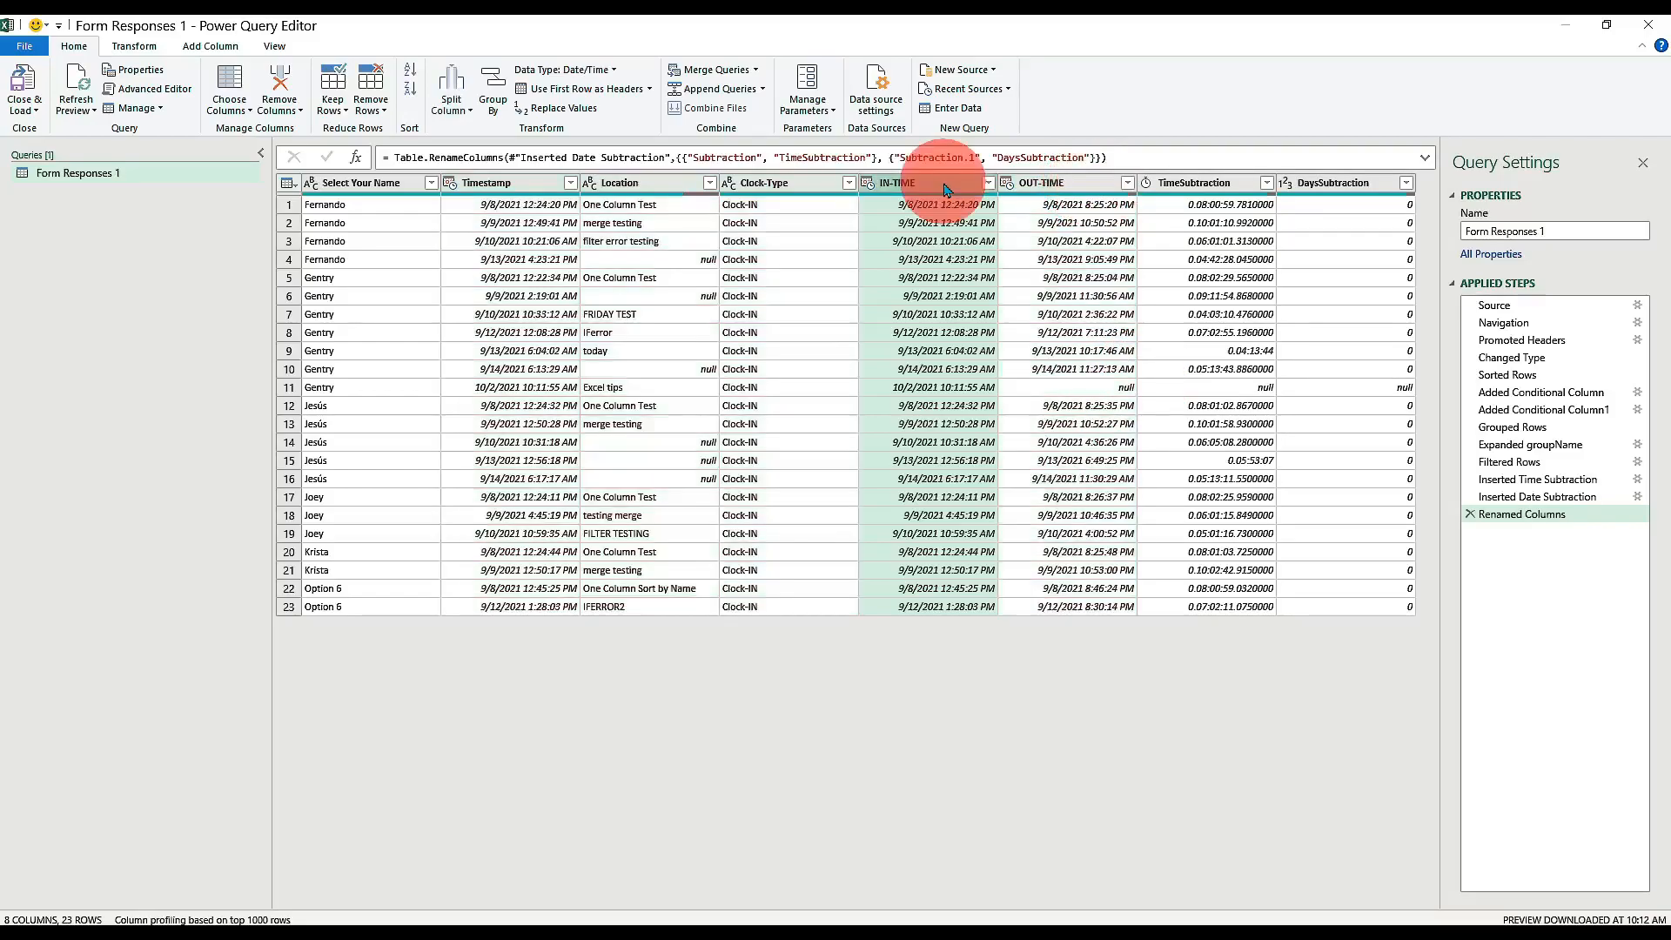
pyautogui.click(867, 184)
pyautogui.click(913, 346)
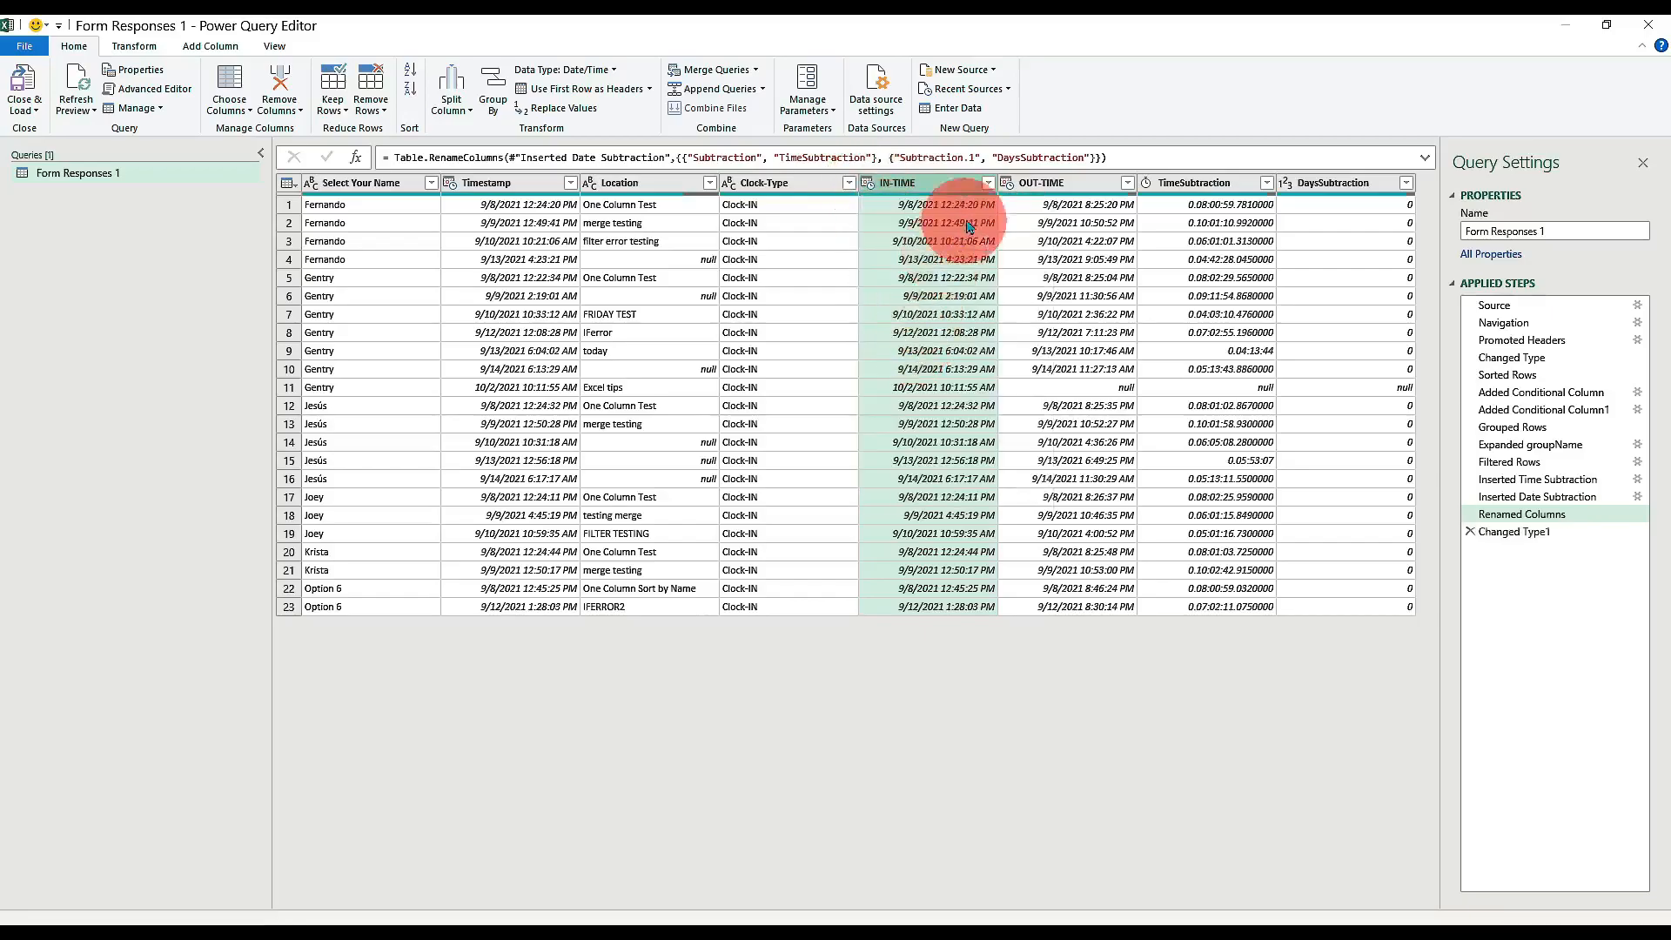
pyautogui.click(1007, 183)
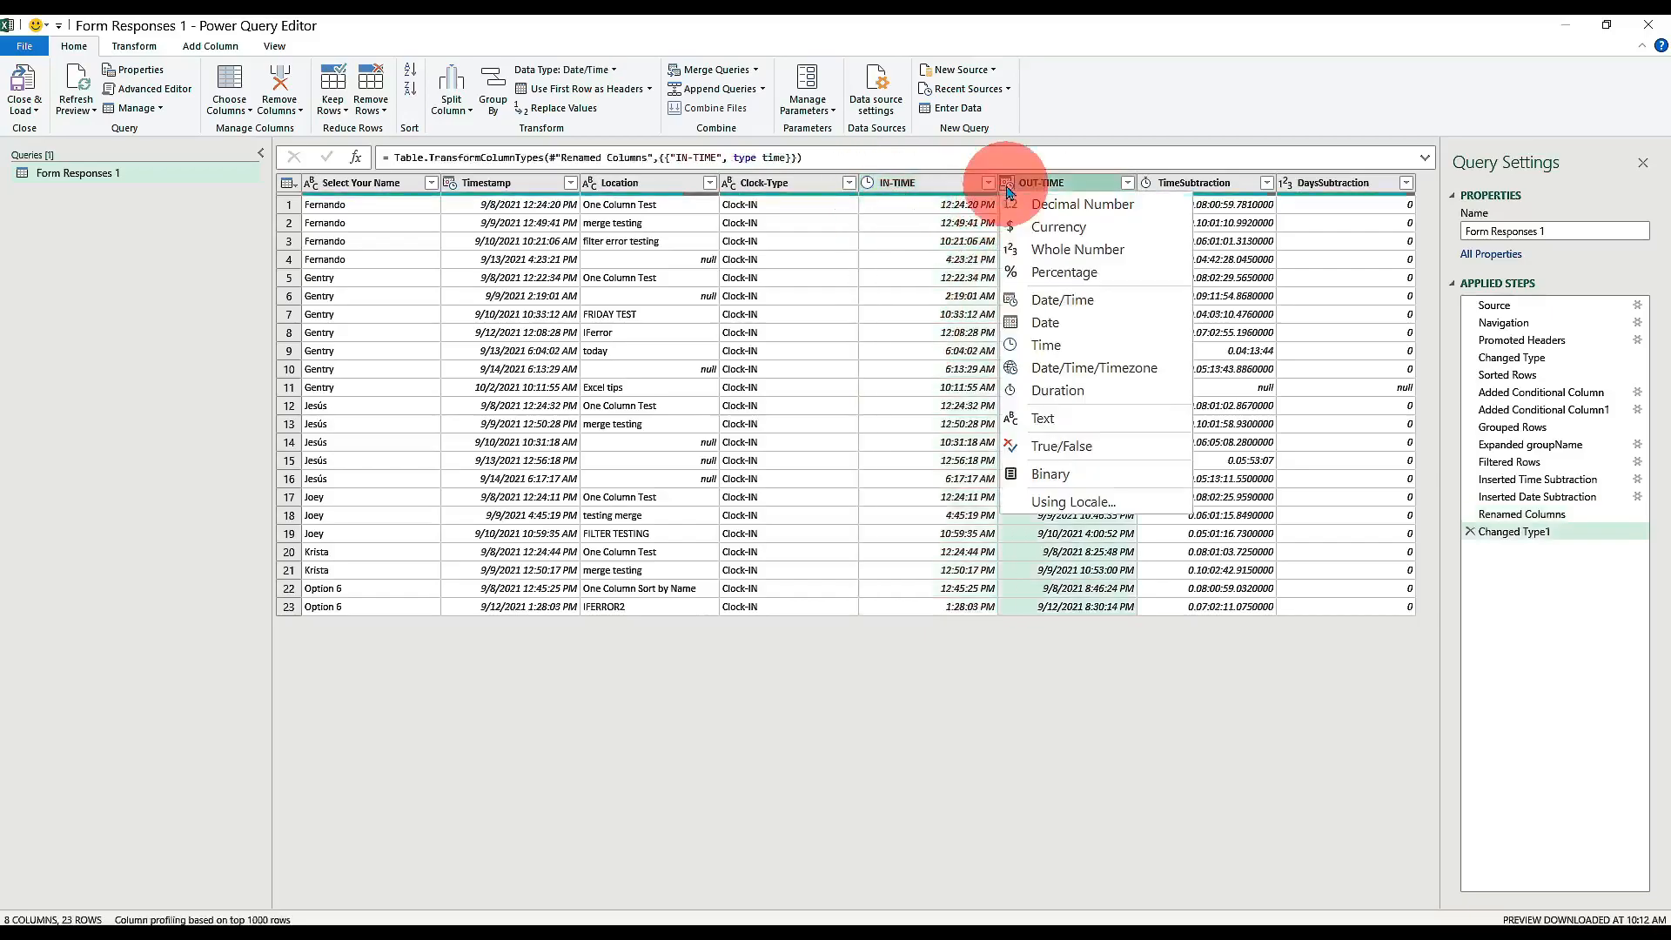
pyautogui.click(1030, 344)
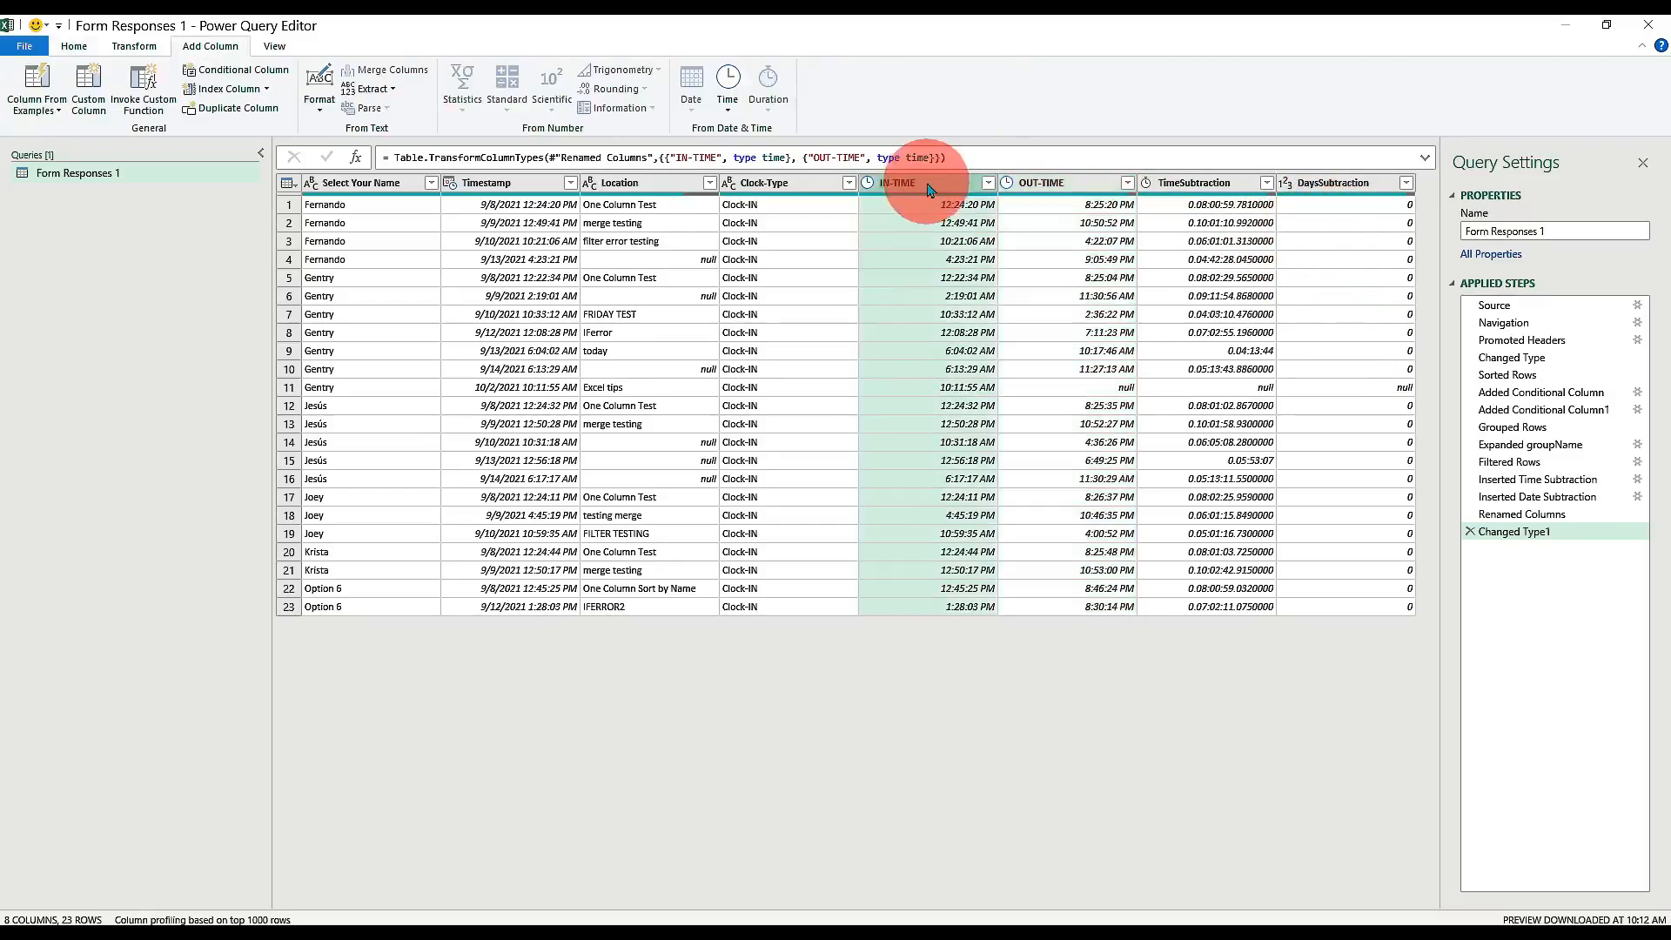
# Add a Start of Week column based on Timestamp and set its data type to Date.
pyautogui.click(461, 187)
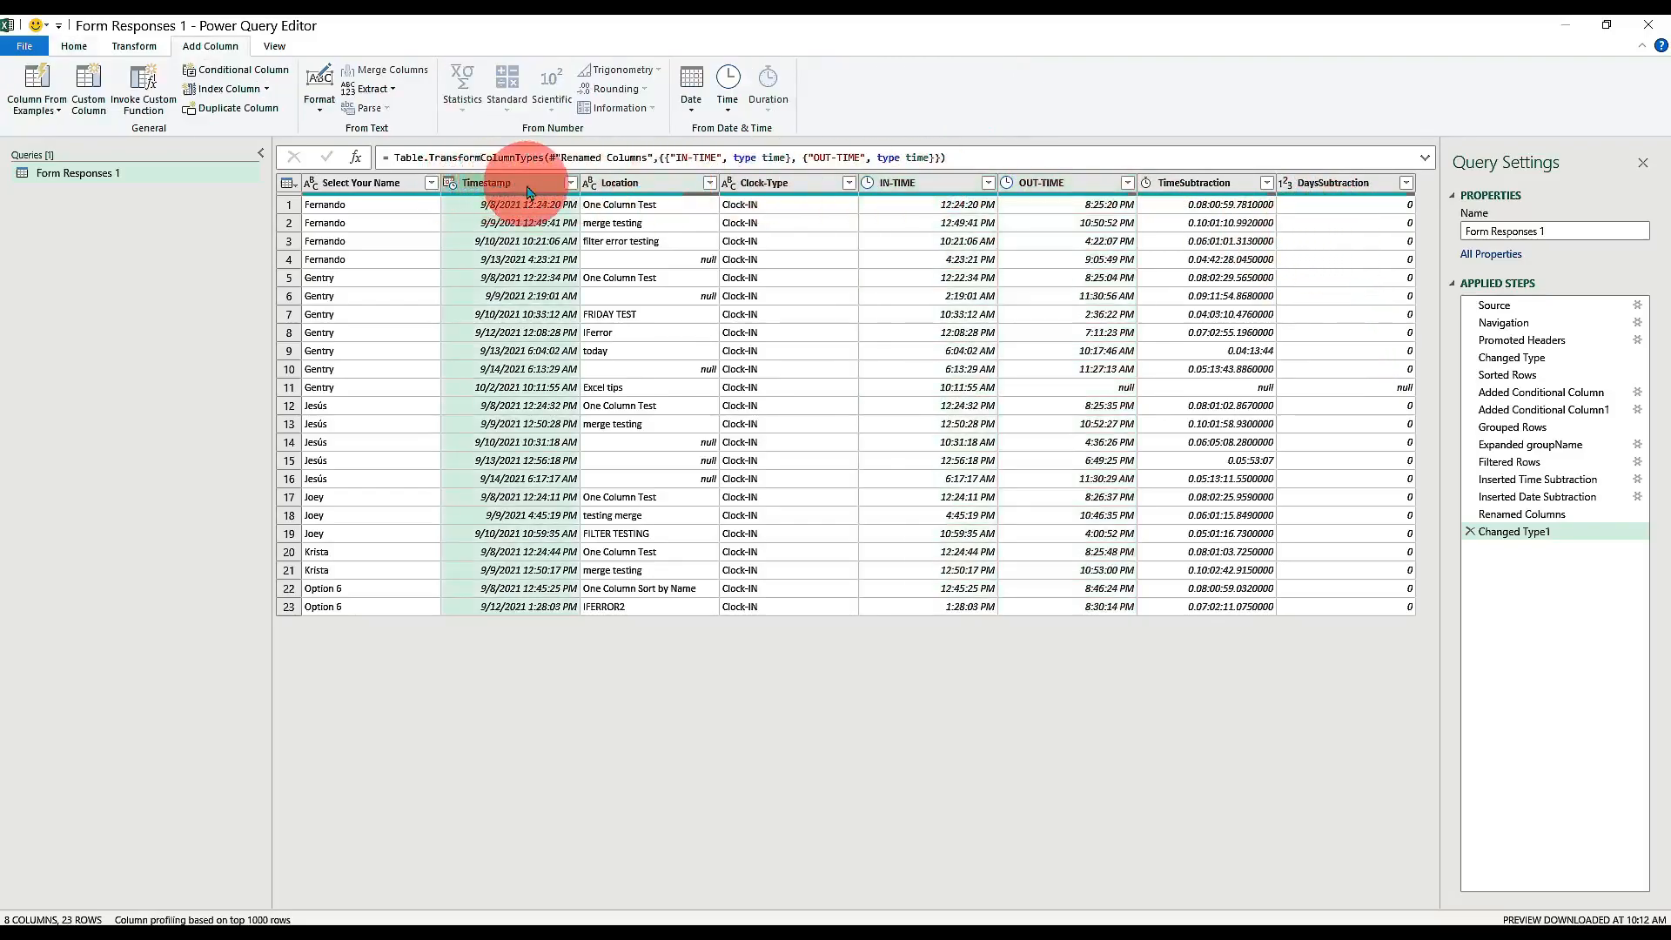
pyautogui.click(696, 111)
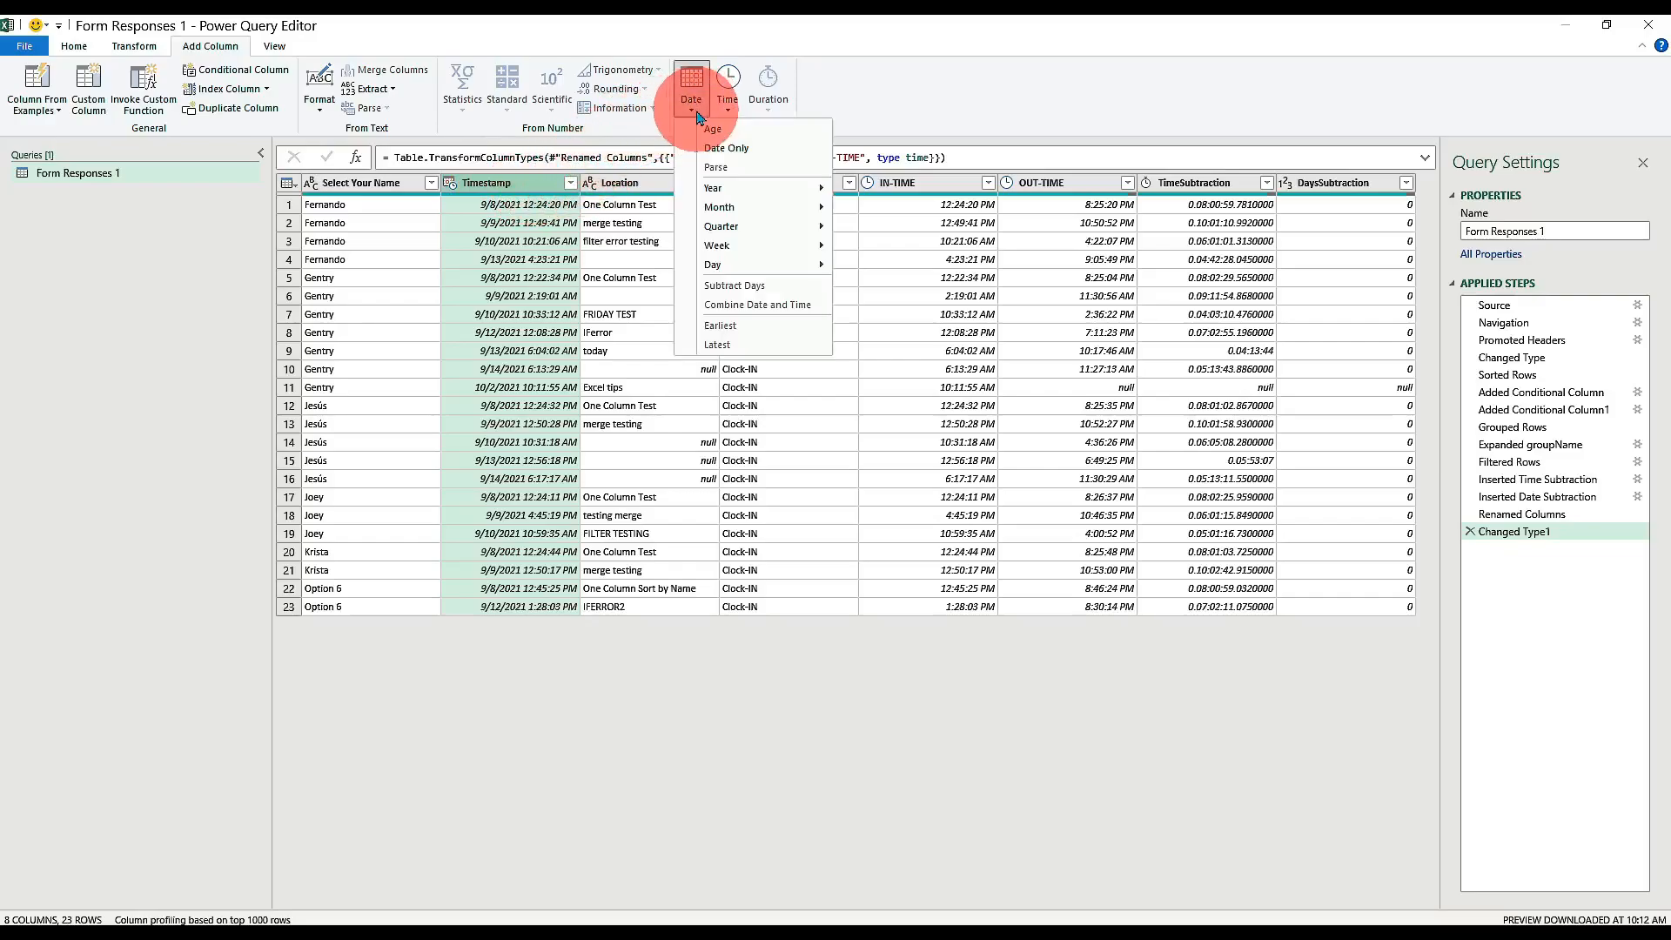
pyautogui.moveTo(727, 187)
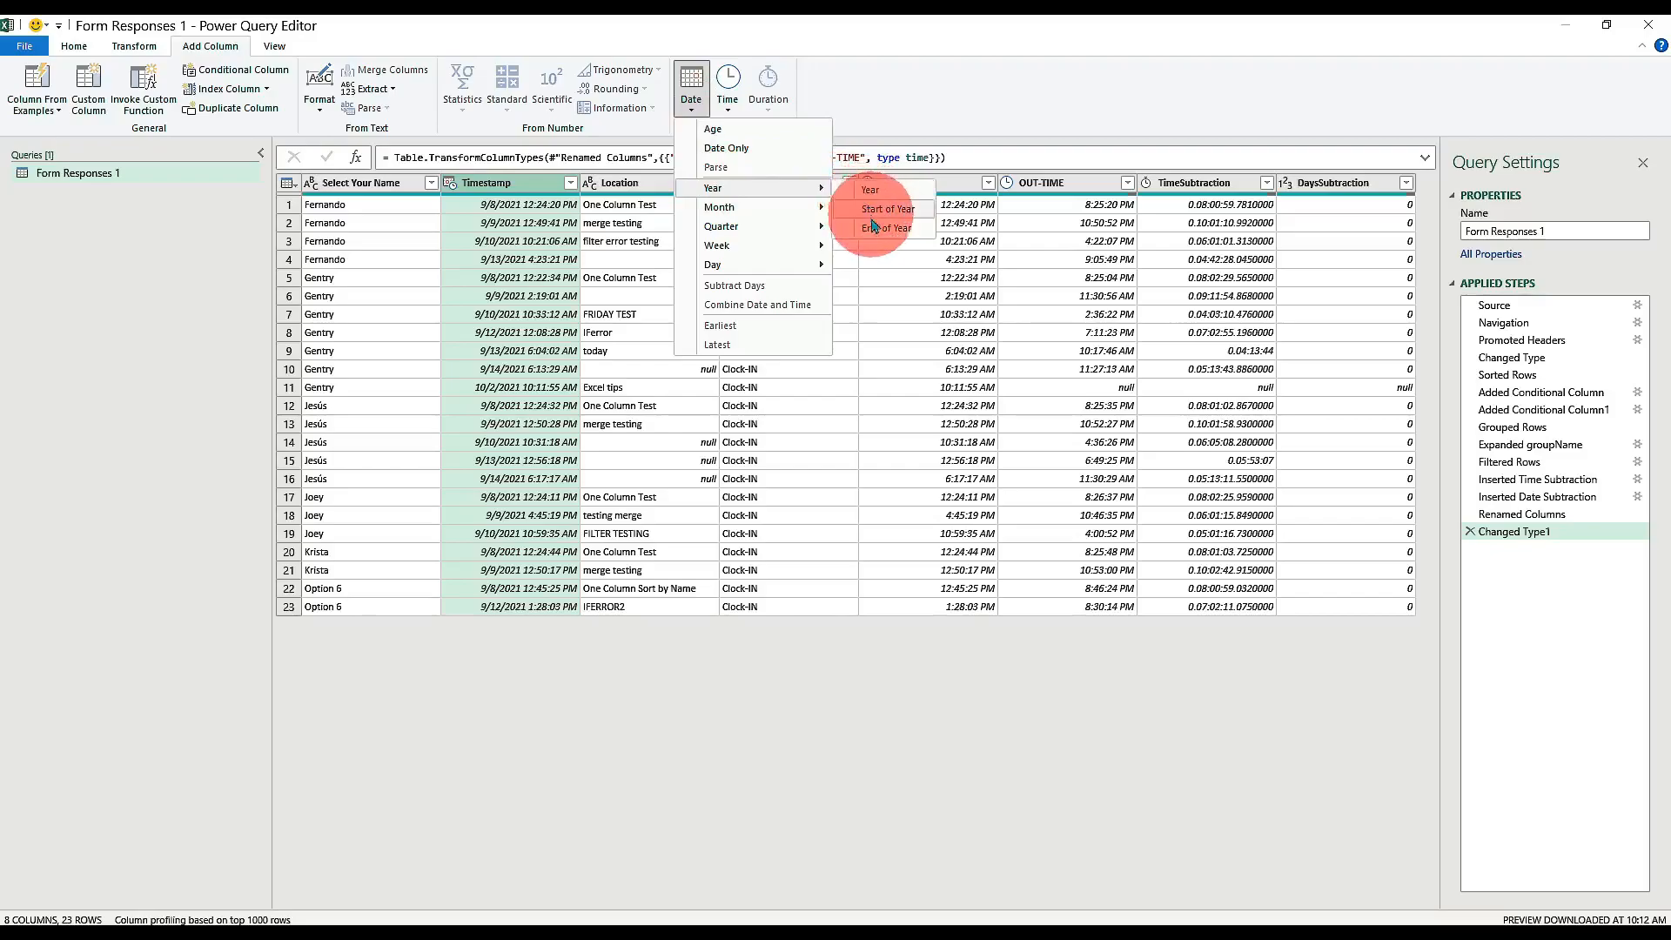
pyautogui.moveTo(811, 210)
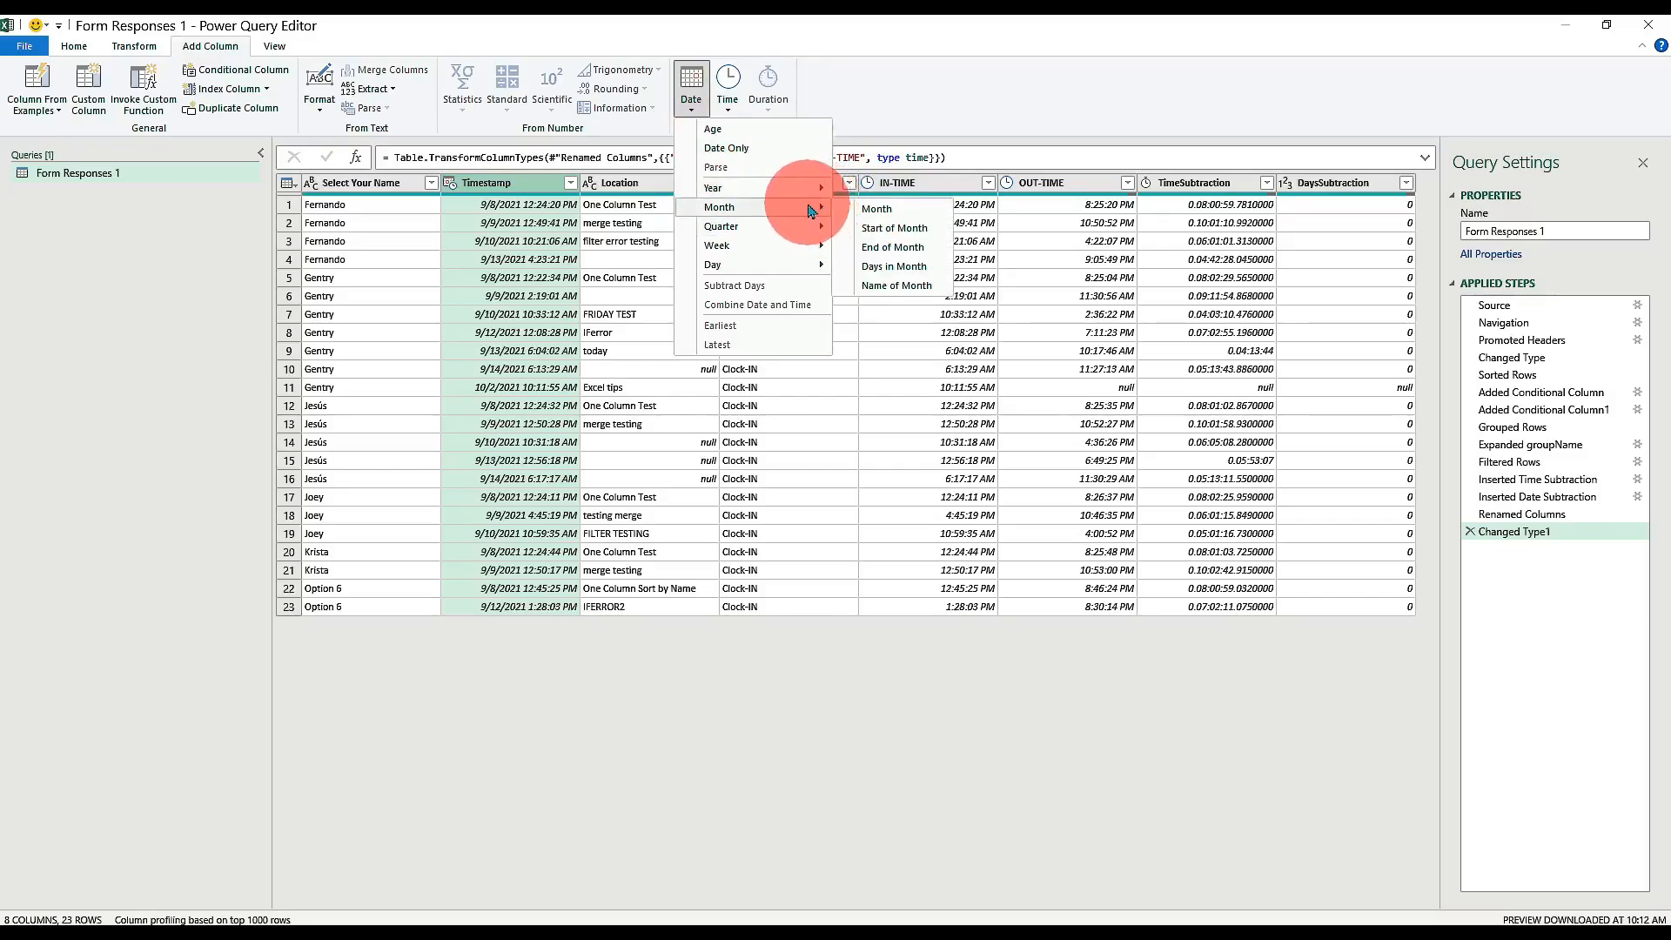
pyautogui.moveTo(802, 252)
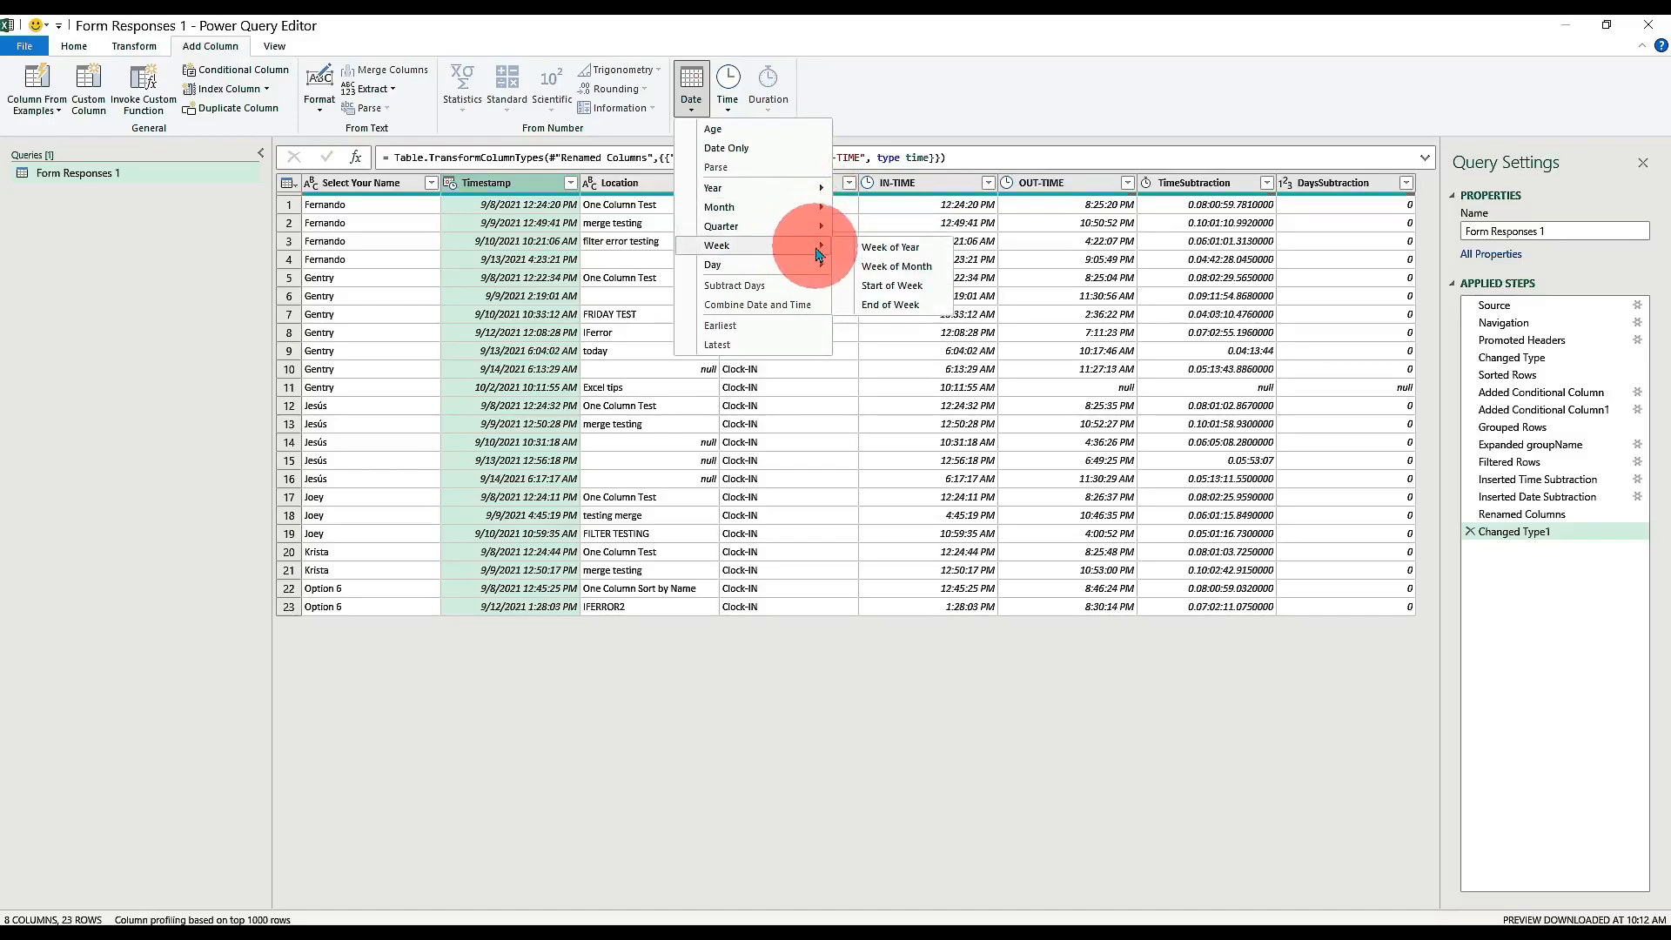
pyautogui.click(878, 291)
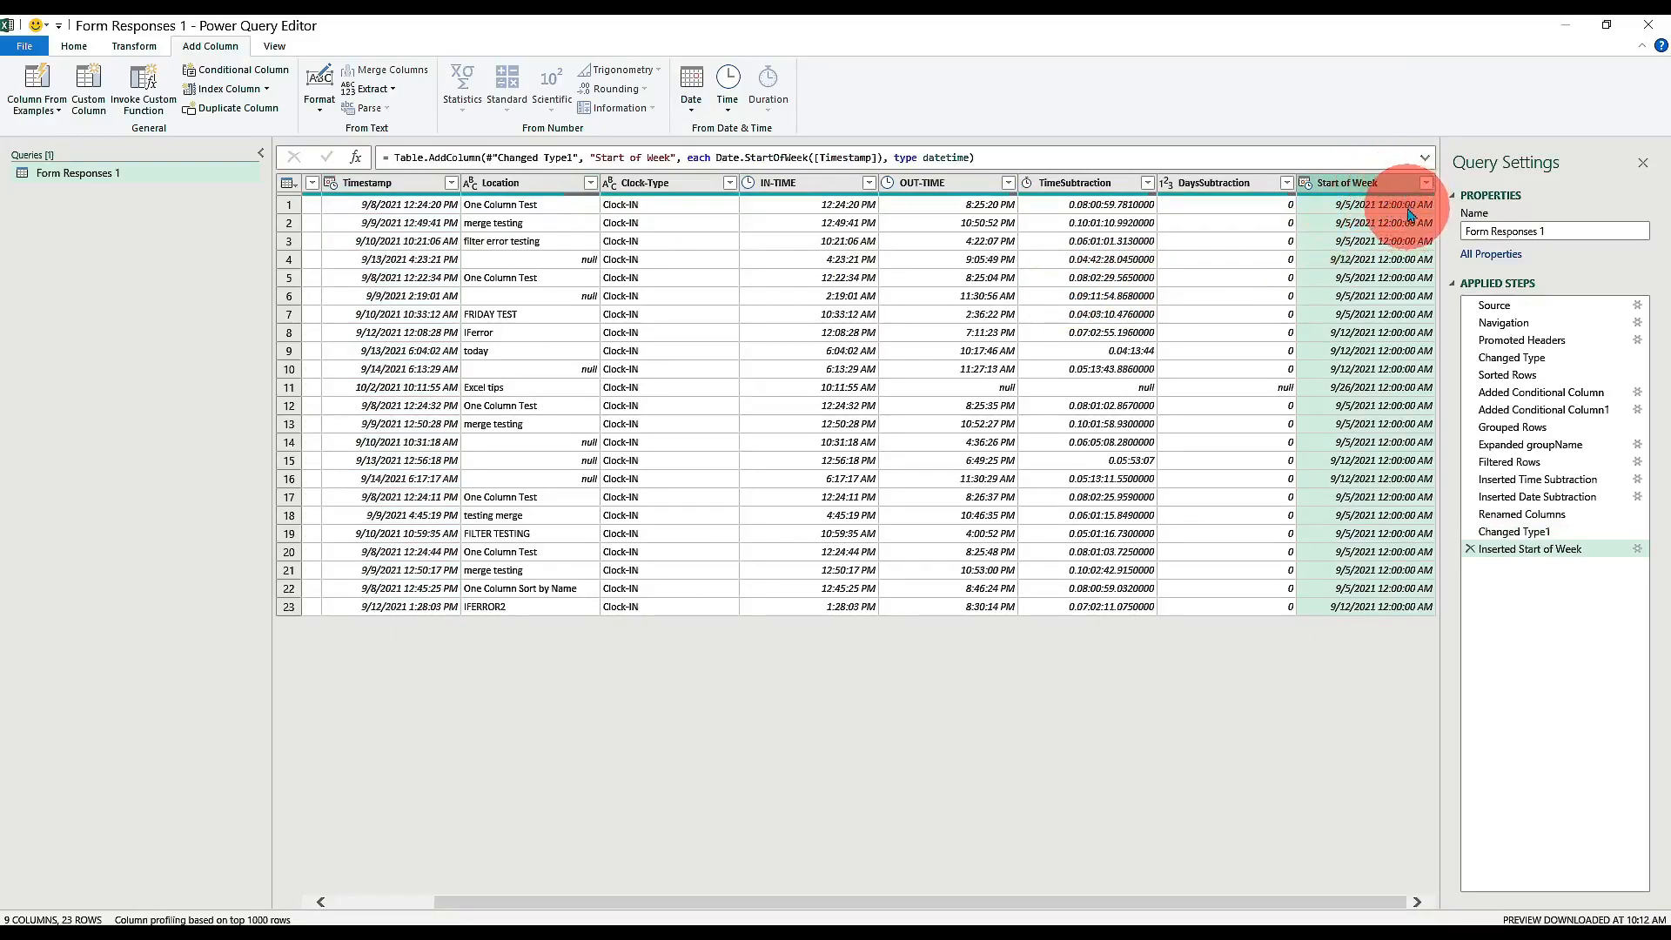
pyautogui.click(1305, 183)
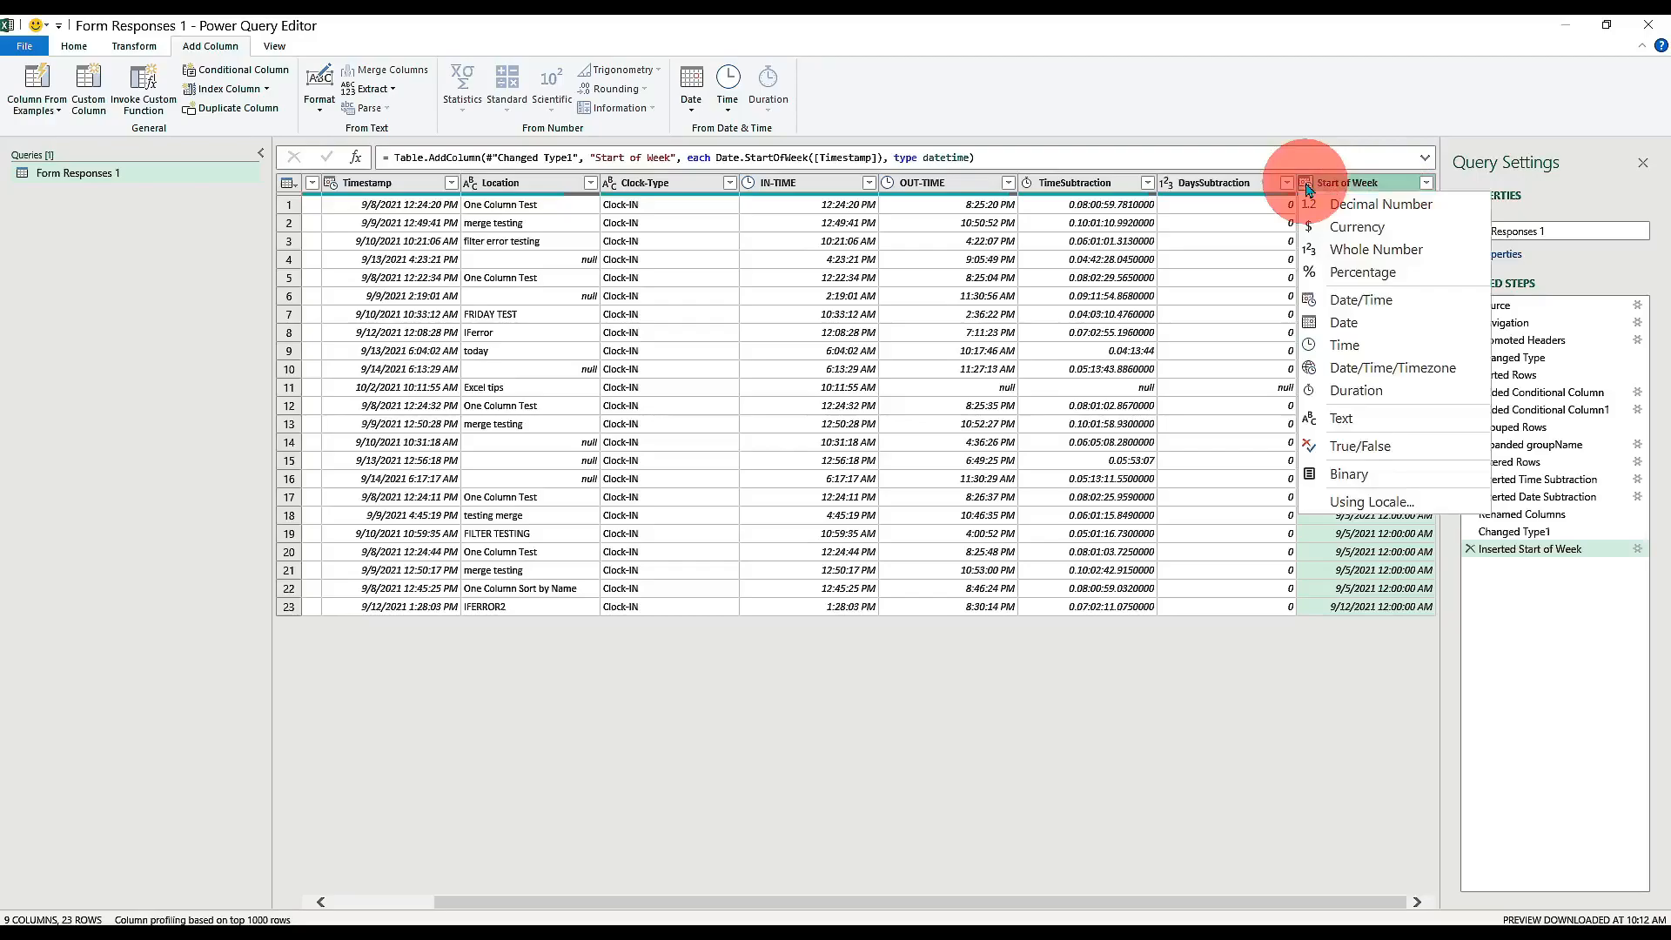
pyautogui.click(1343, 323)
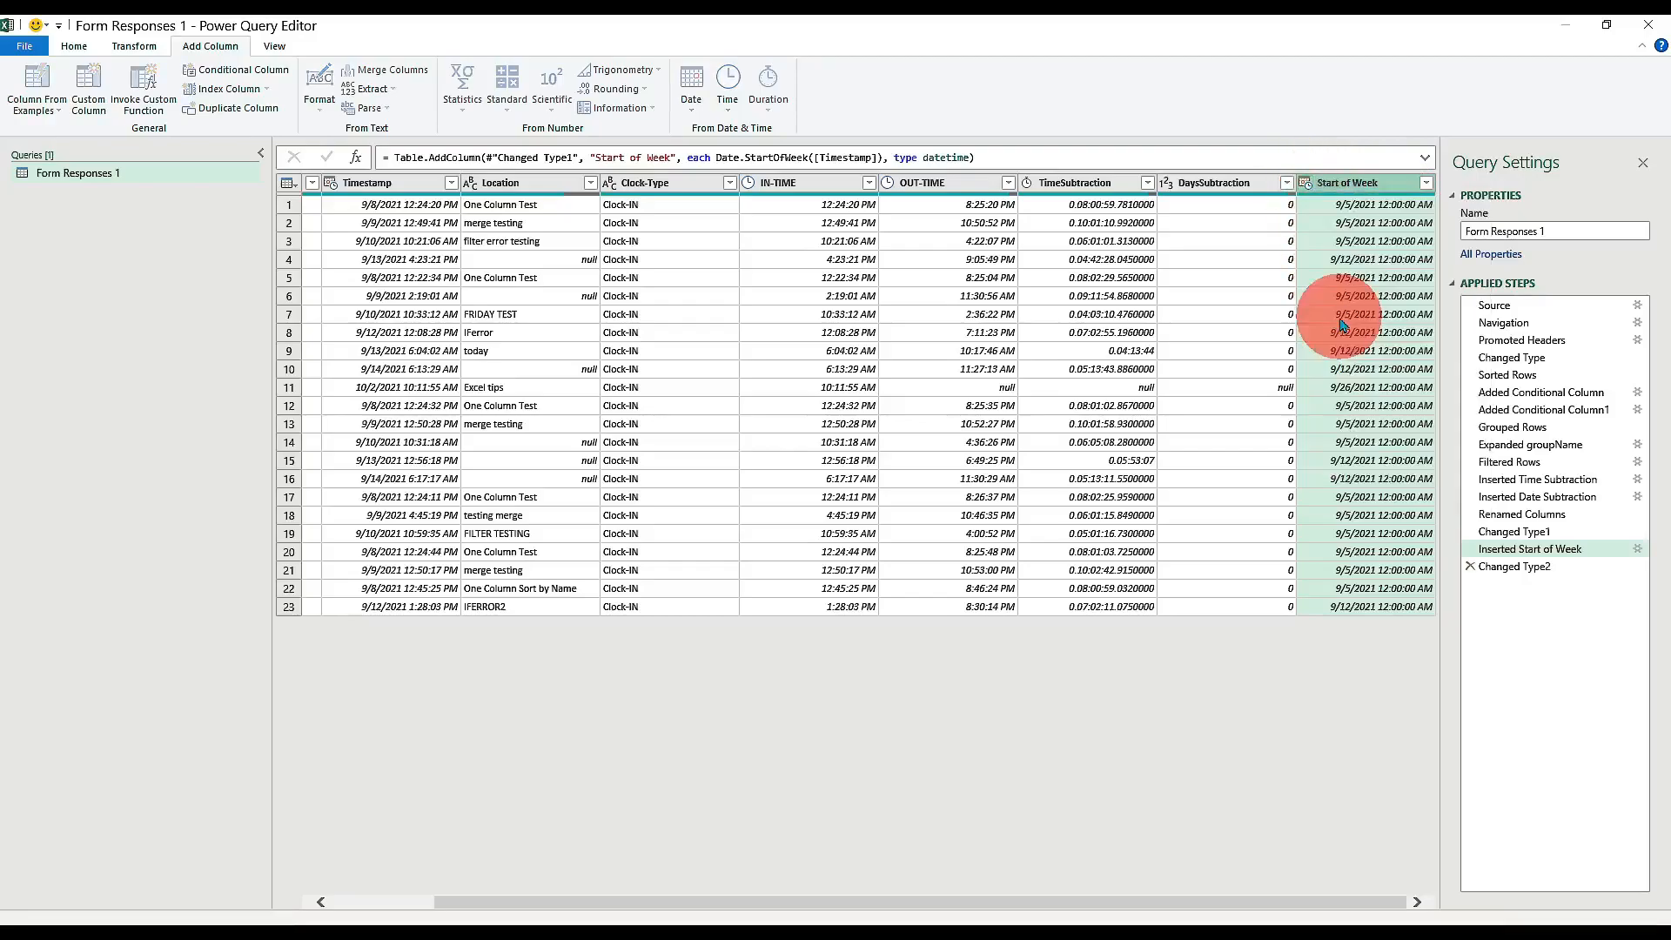
# Remove the DaysSubtraction column from the query.
pyautogui.click(1216, 186)
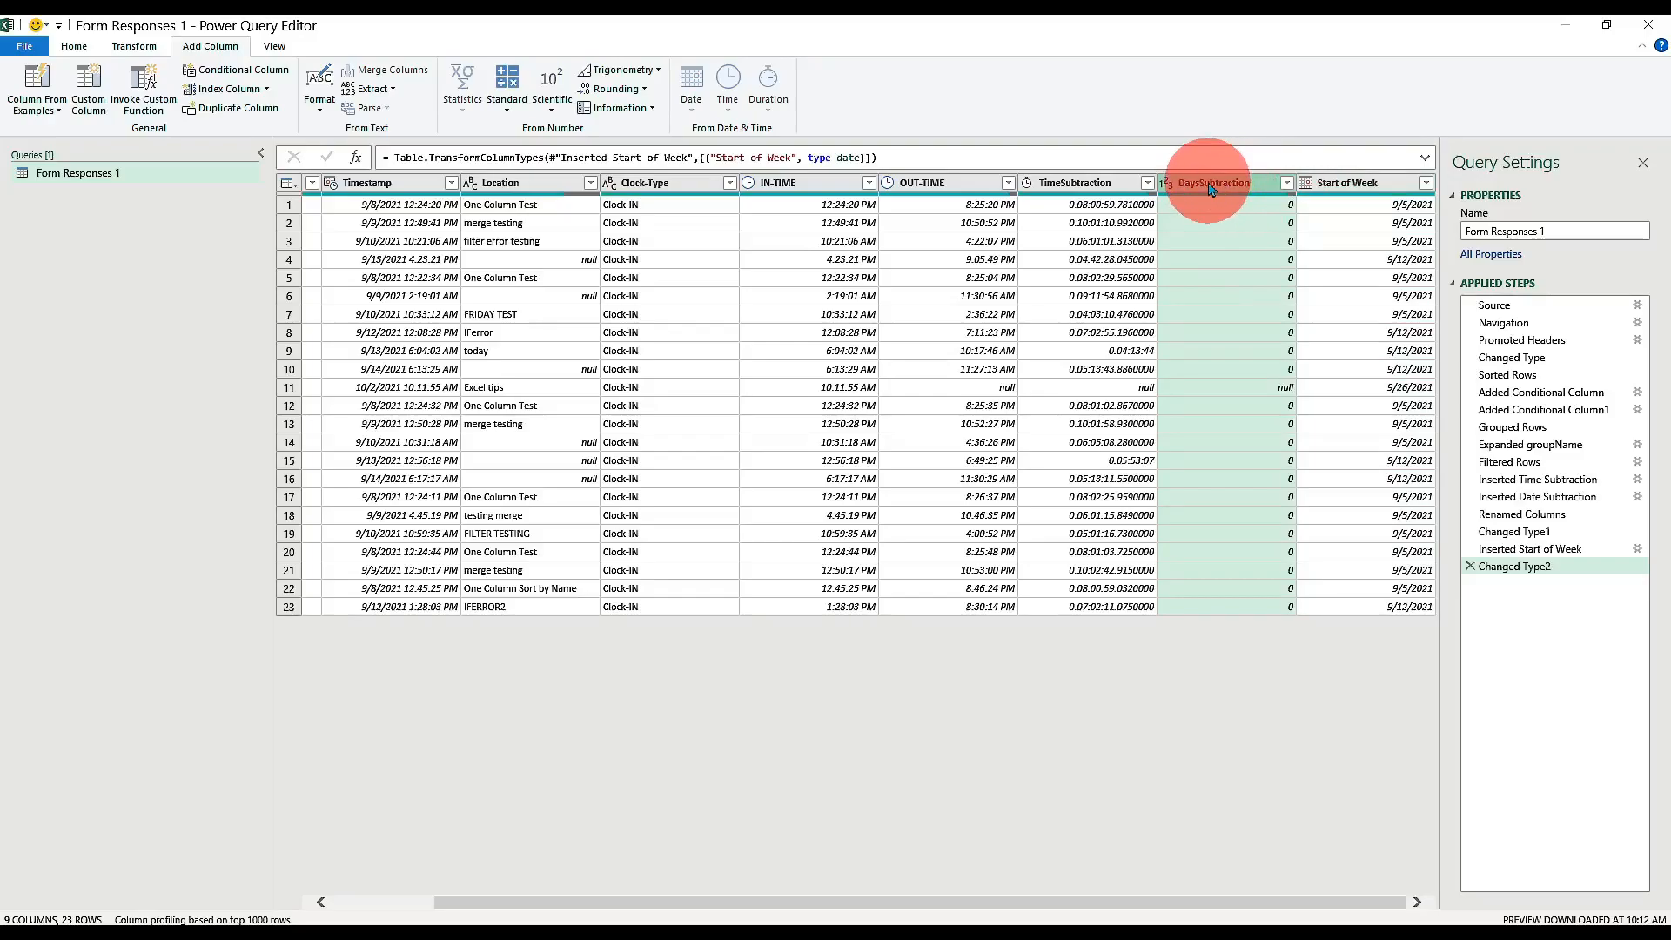
pyautogui.rightClick(1212, 189)
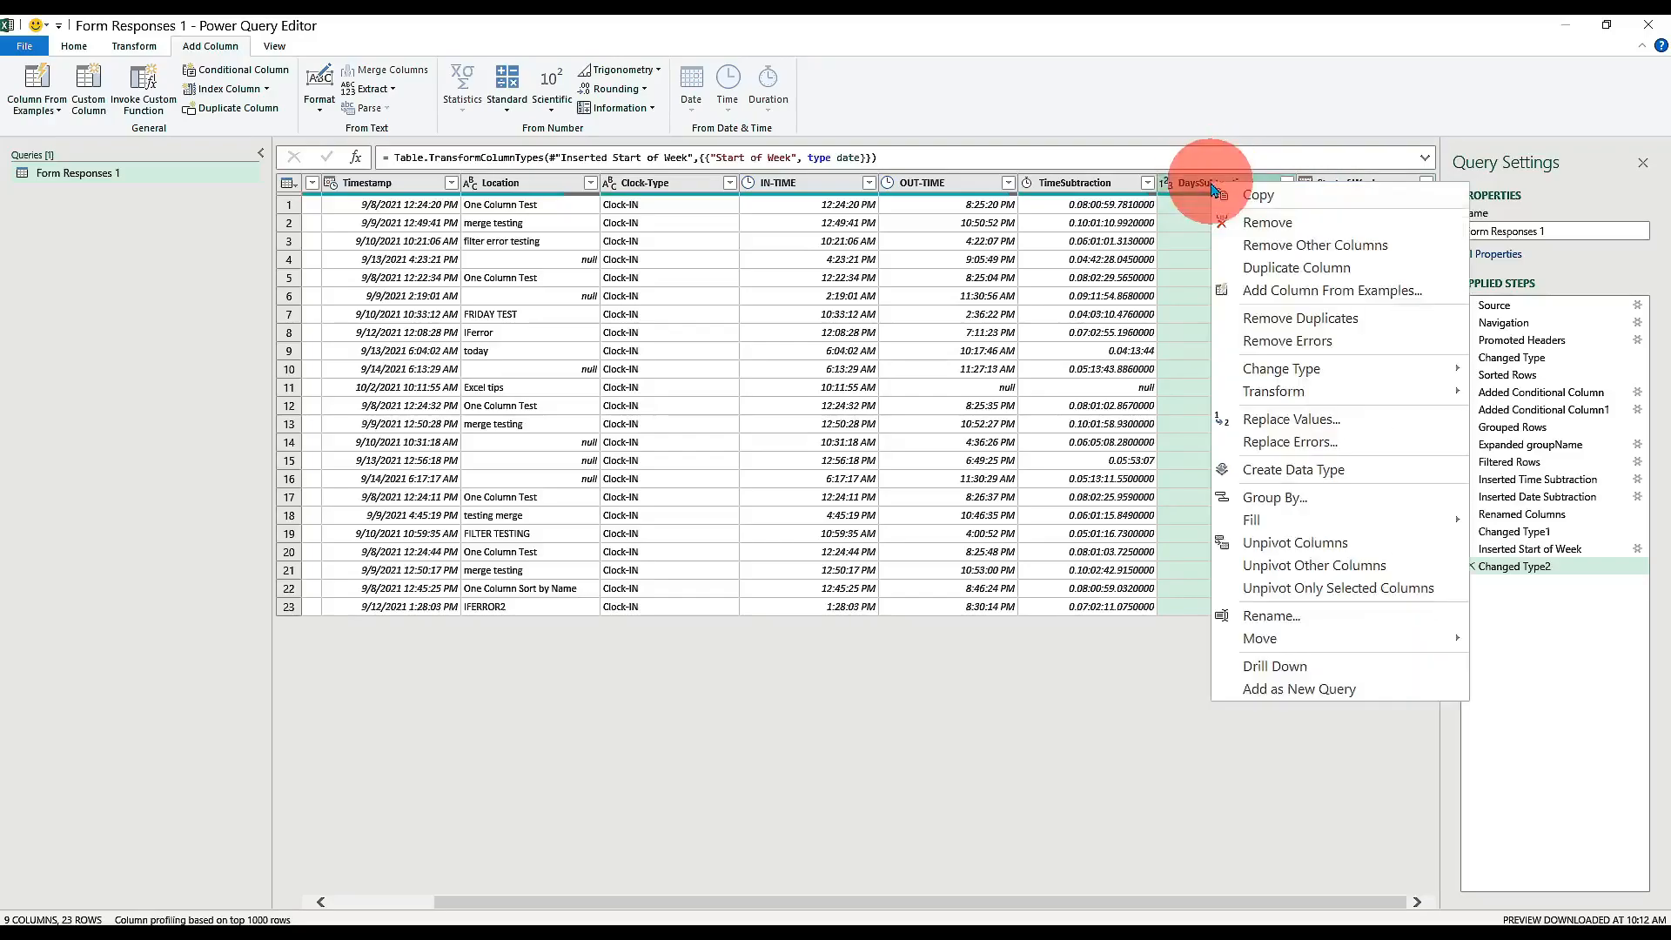
pyautogui.click(1256, 224)
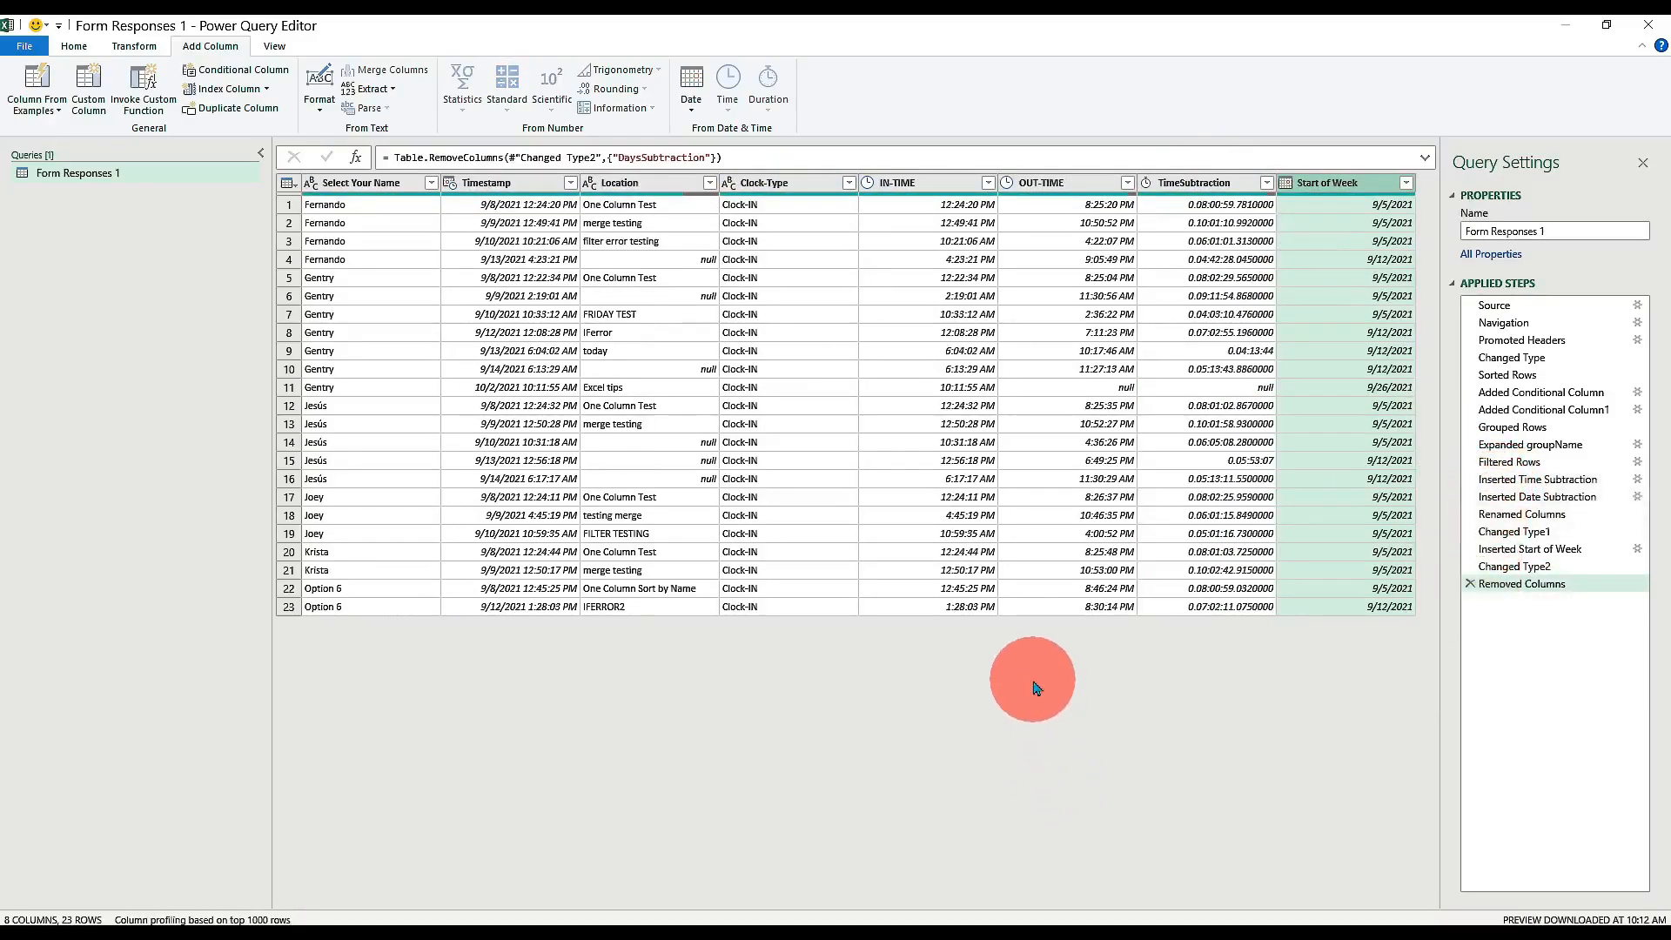
# Rename the Select Your Name column to Name.
pyautogui.doubleClick(370, 183)
pyautogui.write('Name')
pyautogui.press('Return')
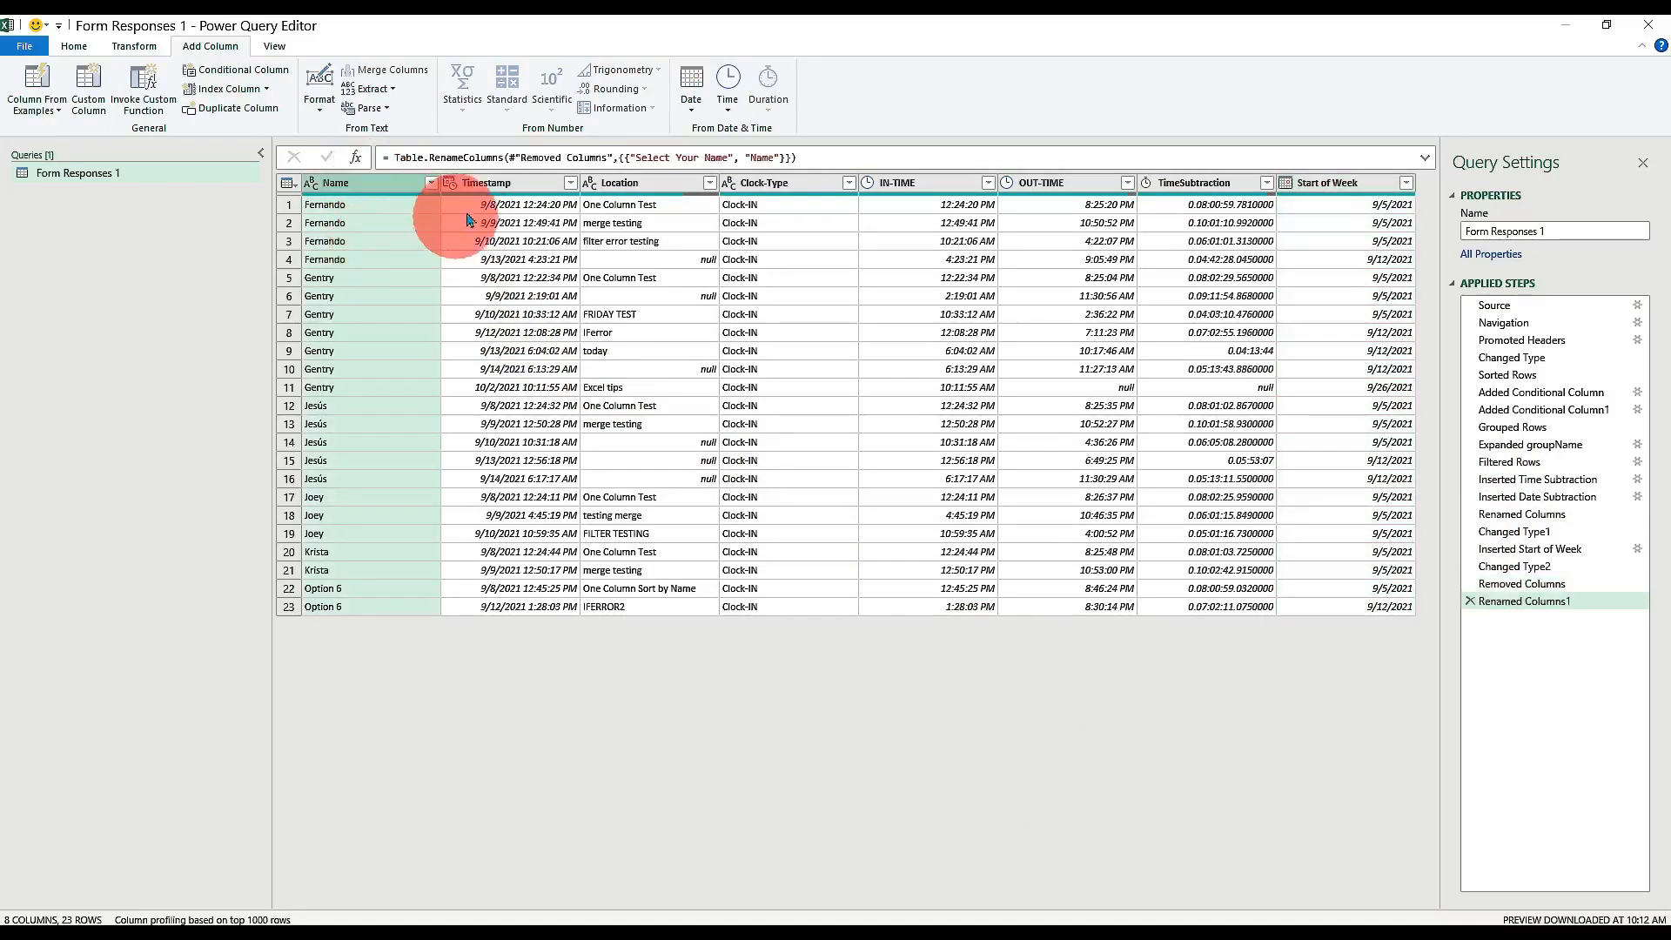
# Remove the Timestamp and Clock-Type columns from the query.
pyautogui.click(514, 189)
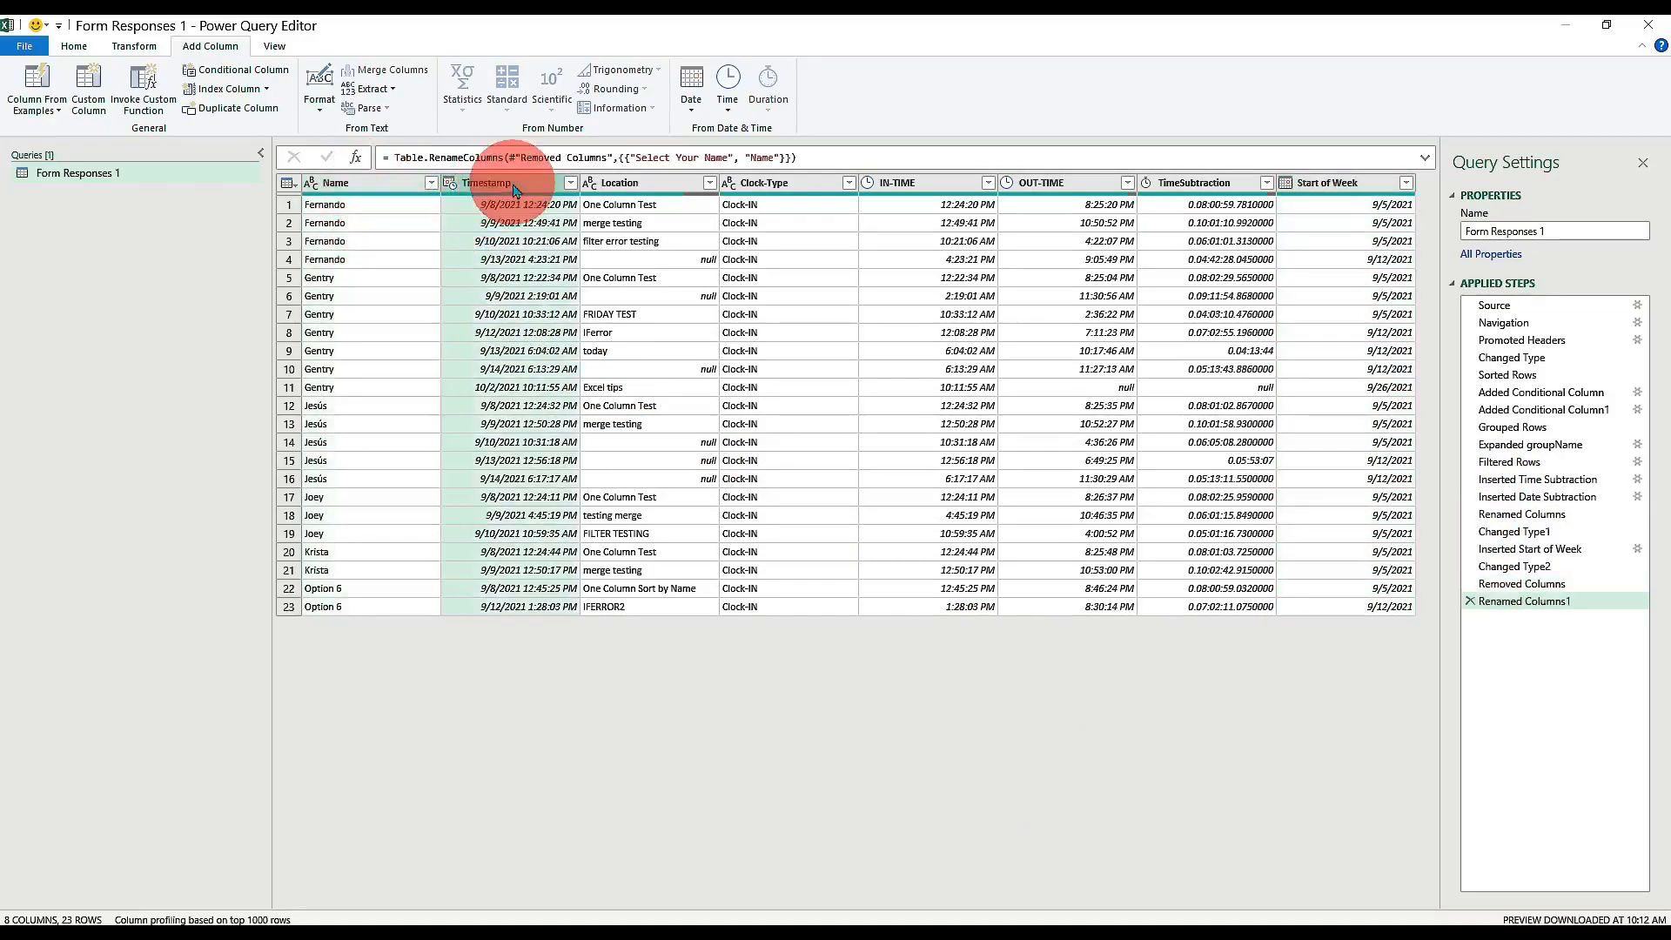
pyautogui.keyDown('ctrl'); pyautogui.click(801, 190); pyautogui.keyUp('ctrl')
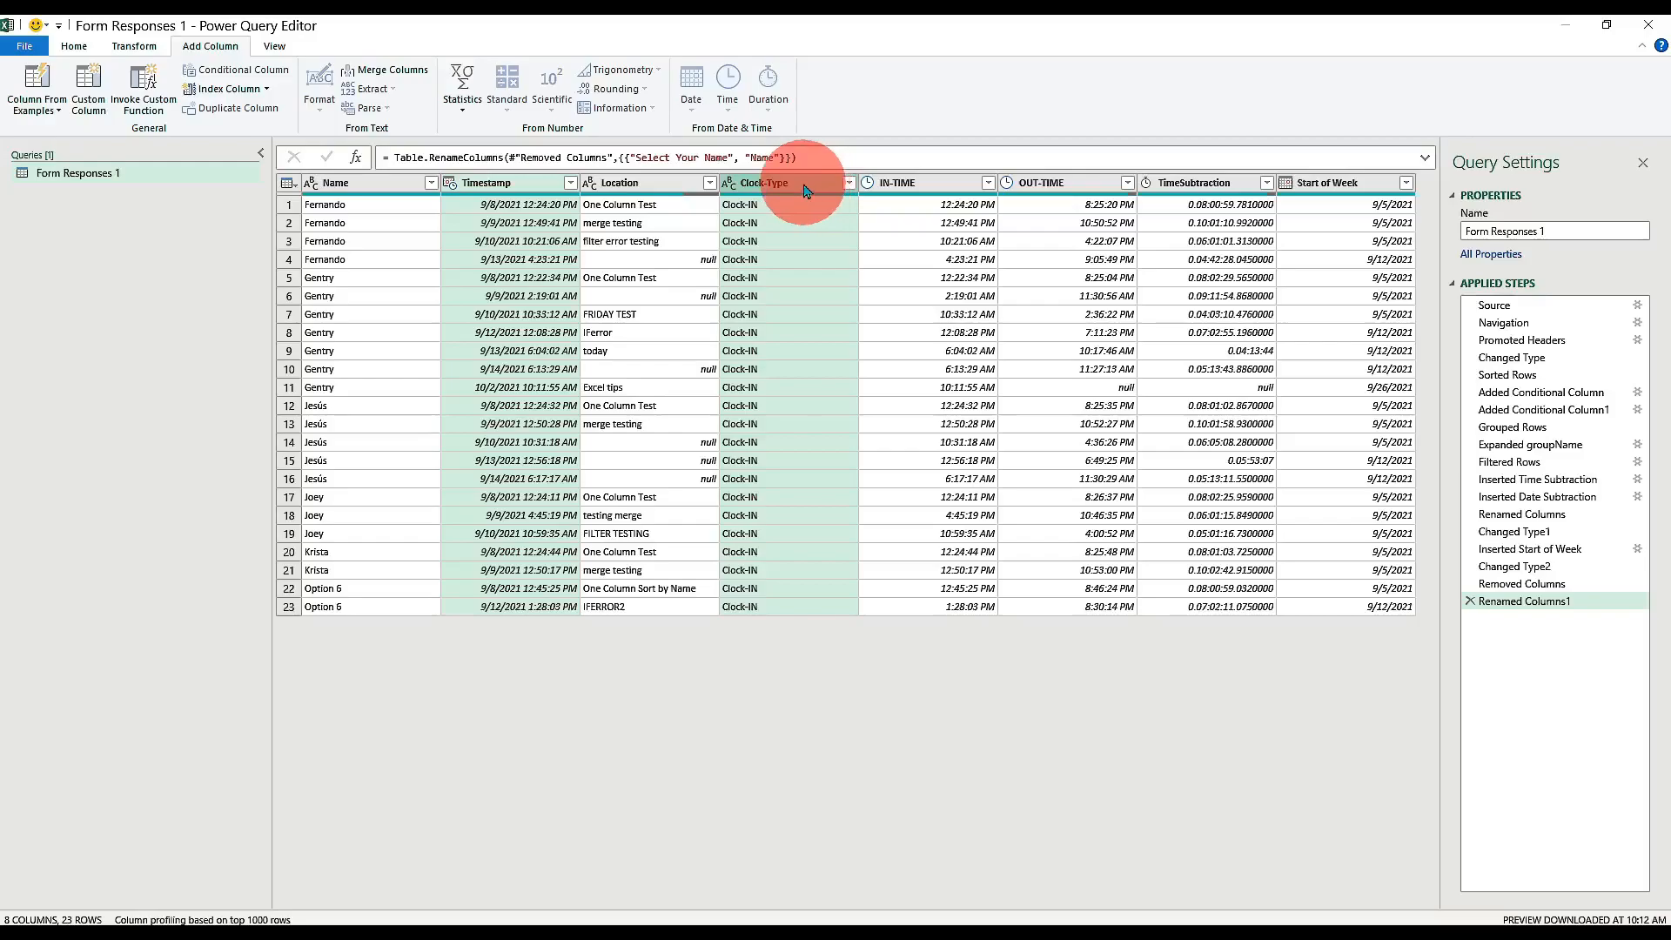
pyautogui.rightClick(803, 190)
pyautogui.click(811, 216)
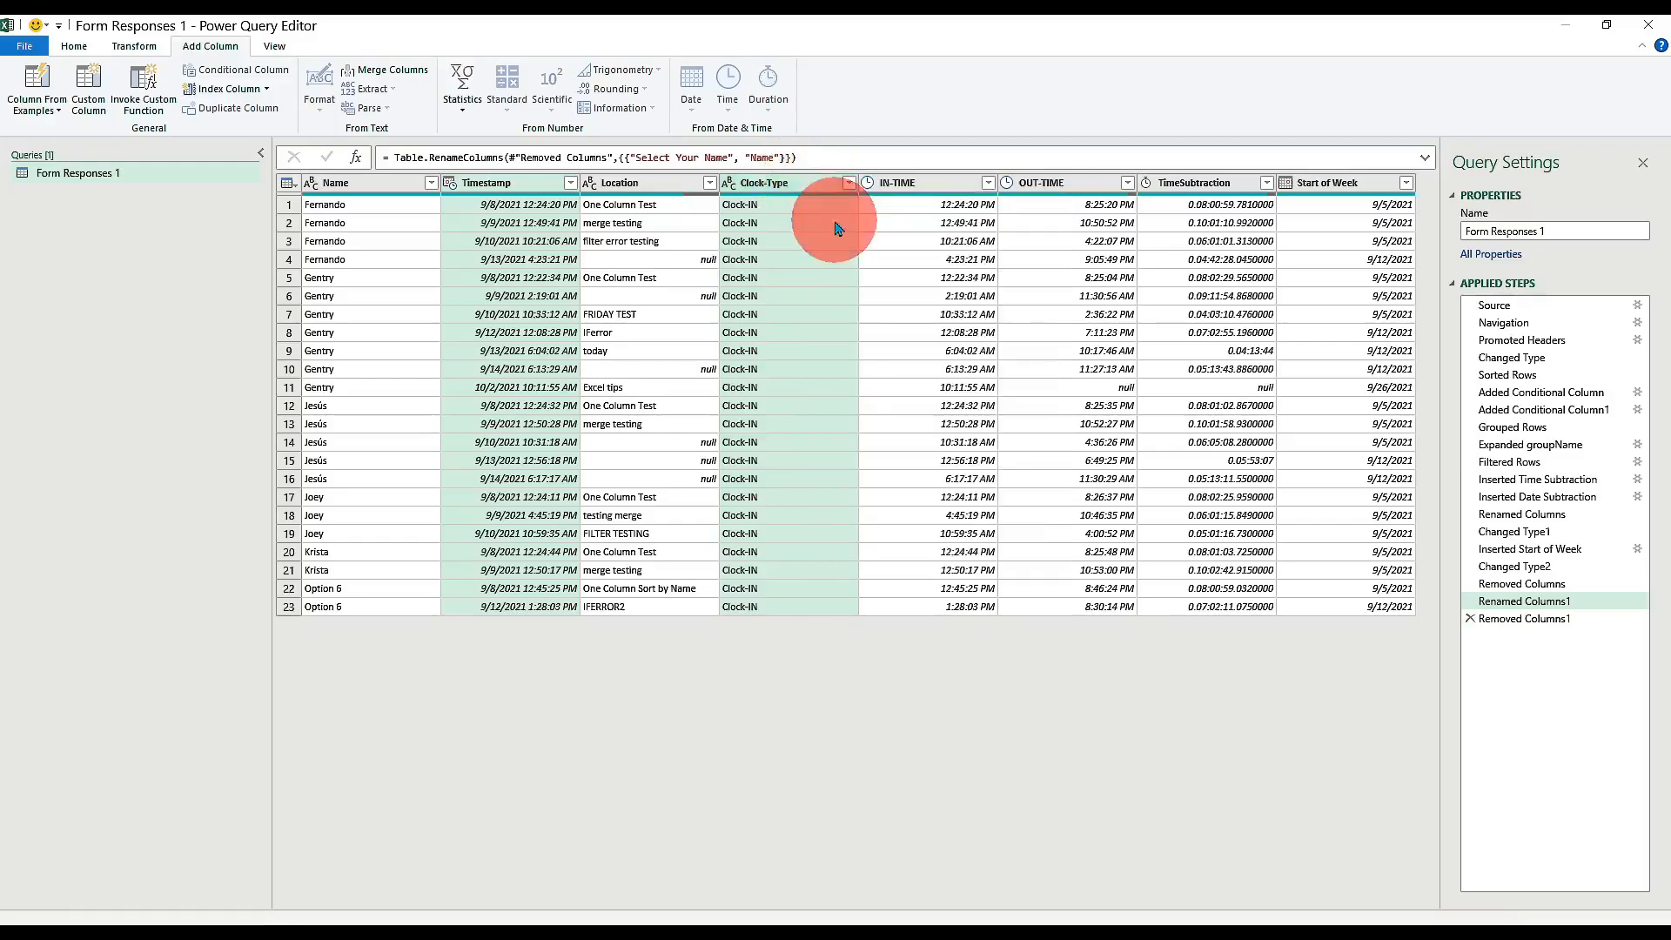
# Close the query editor and load the transformed Form Responses 1 query into the Excel worksheet.
pyautogui.click(921, 185)
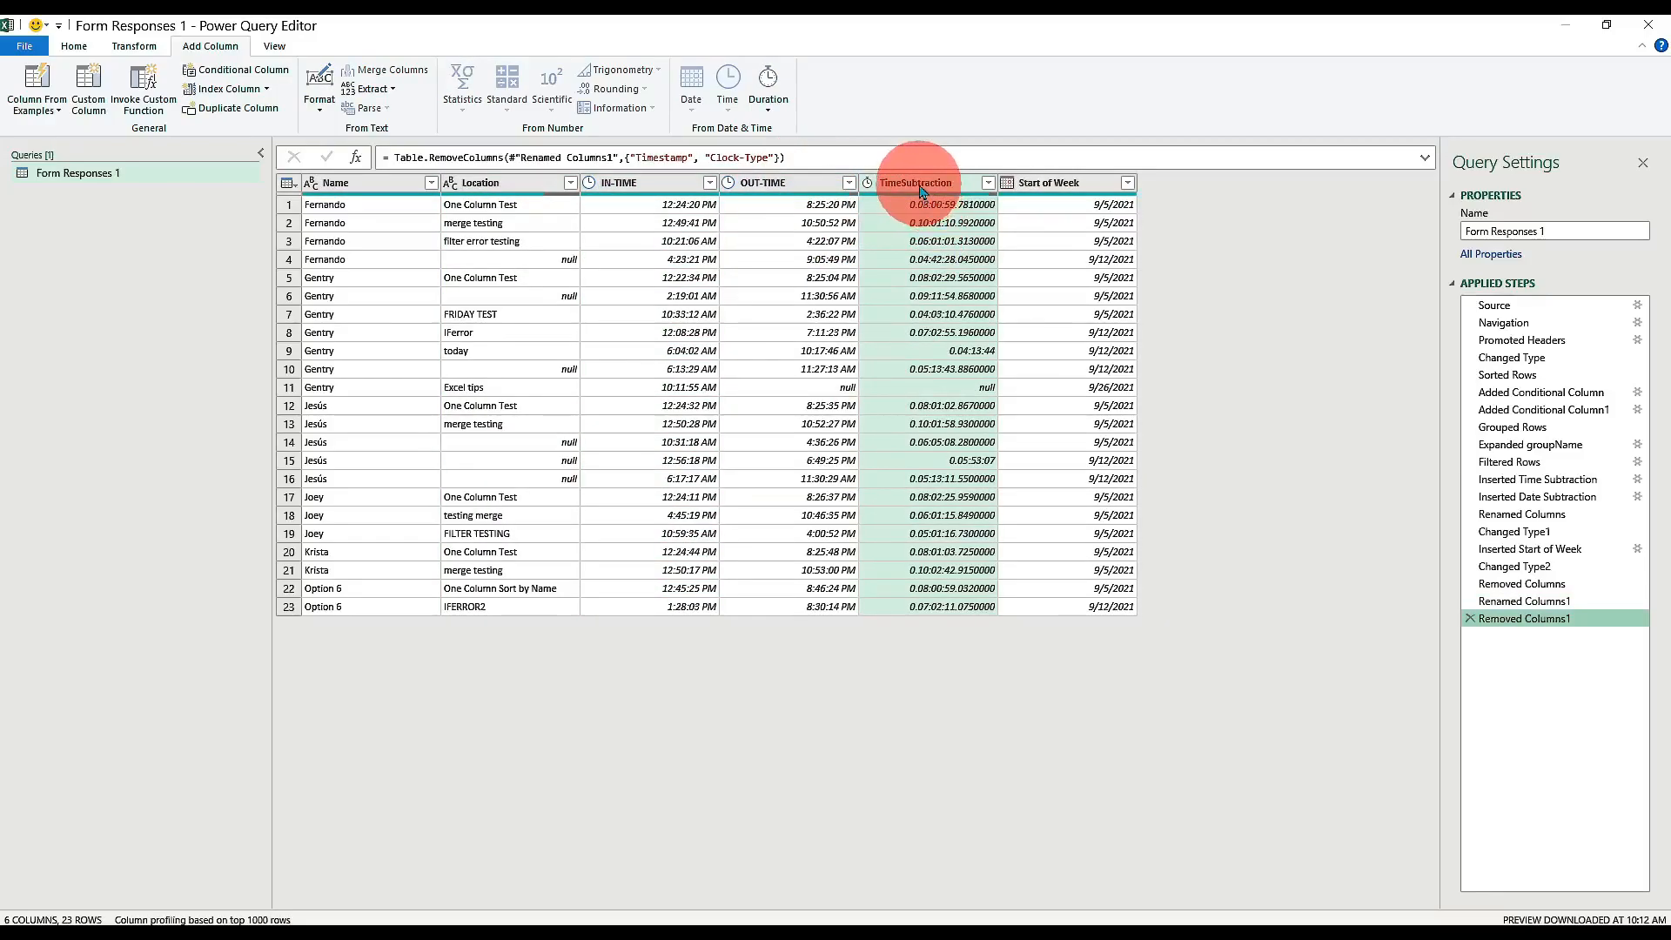
pyautogui.click(71, 44)
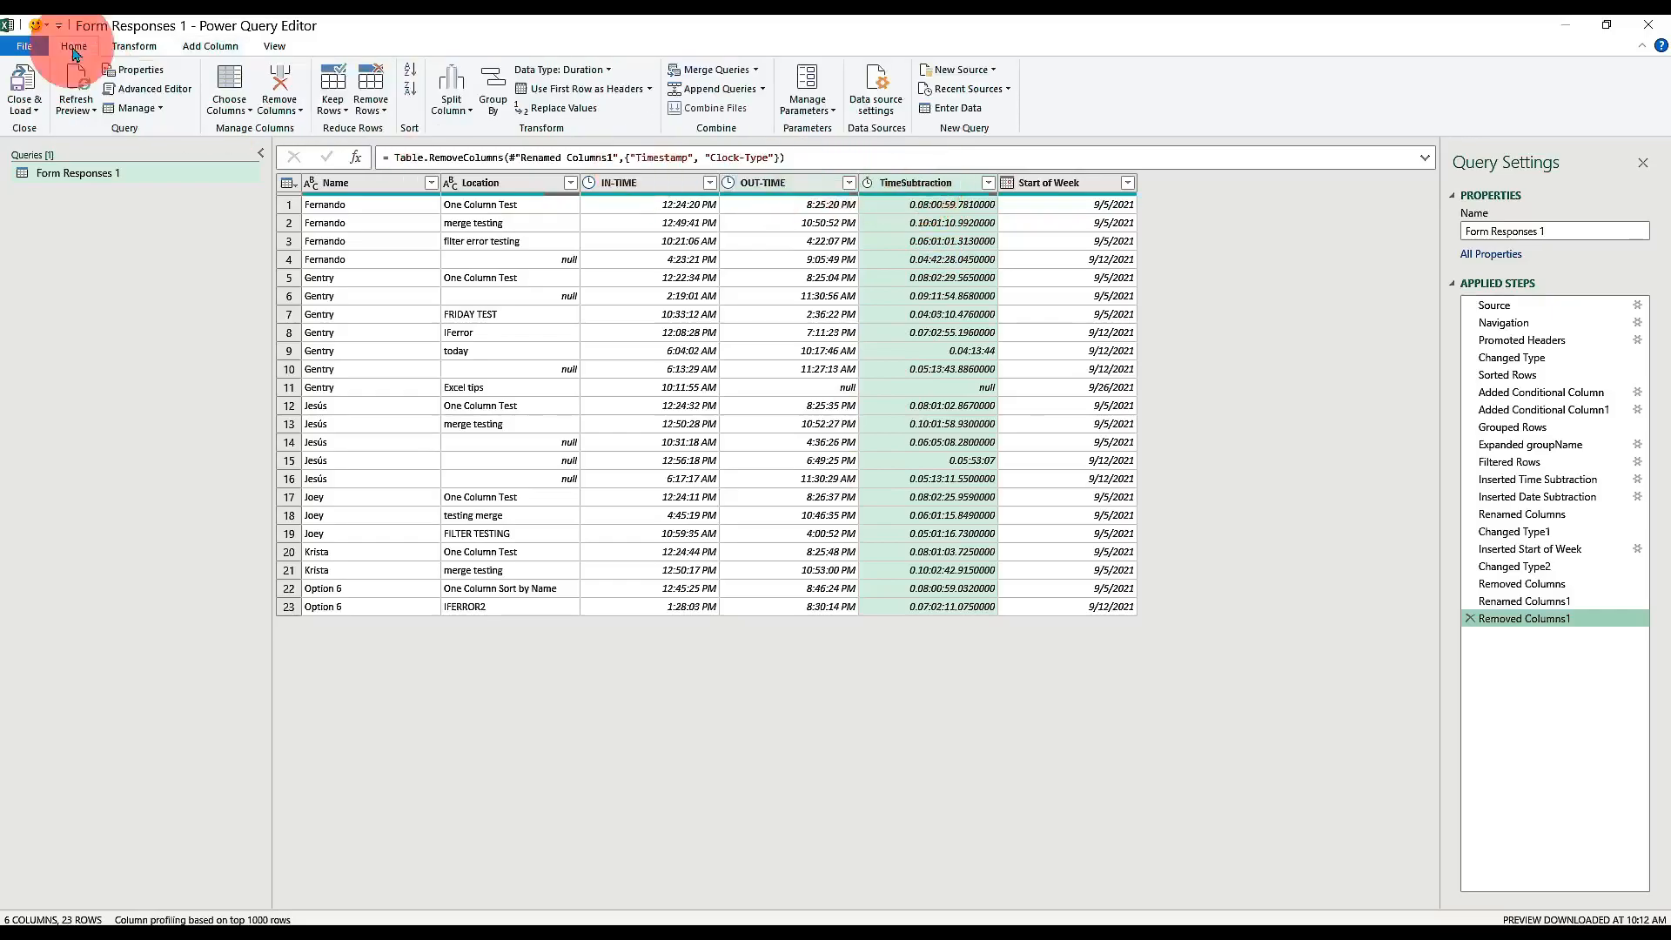
pyautogui.click(36, 112)
pyautogui.click(47, 128)
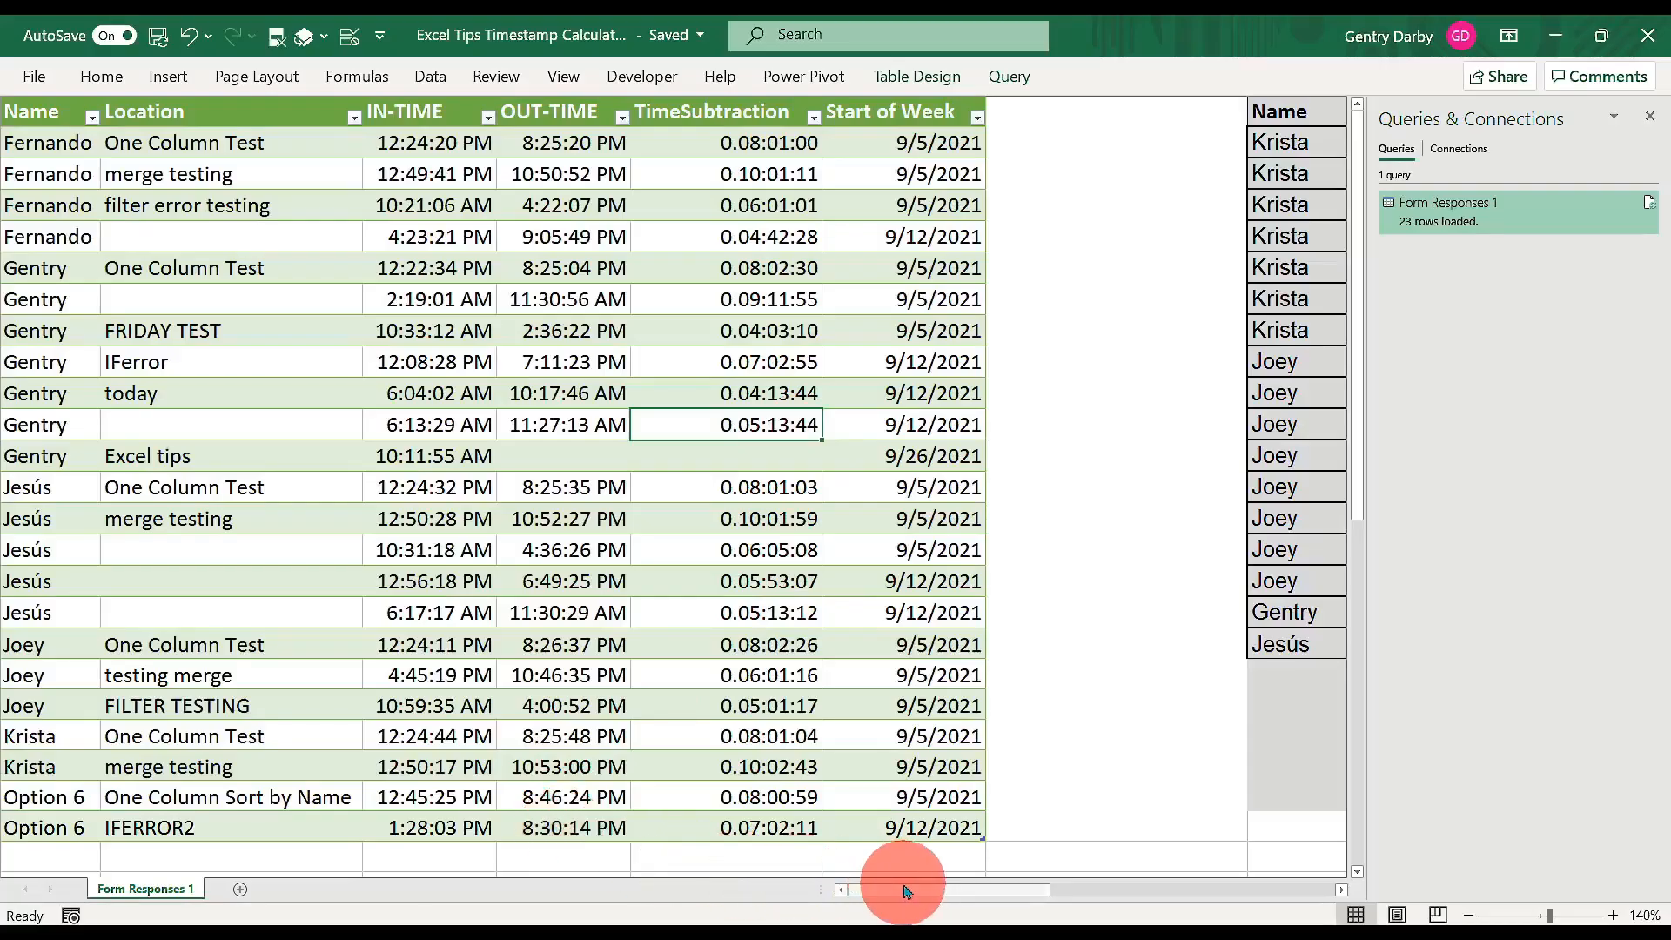
pyautogui.moveTo(905, 897); pyautogui.dragTo(843, 896)
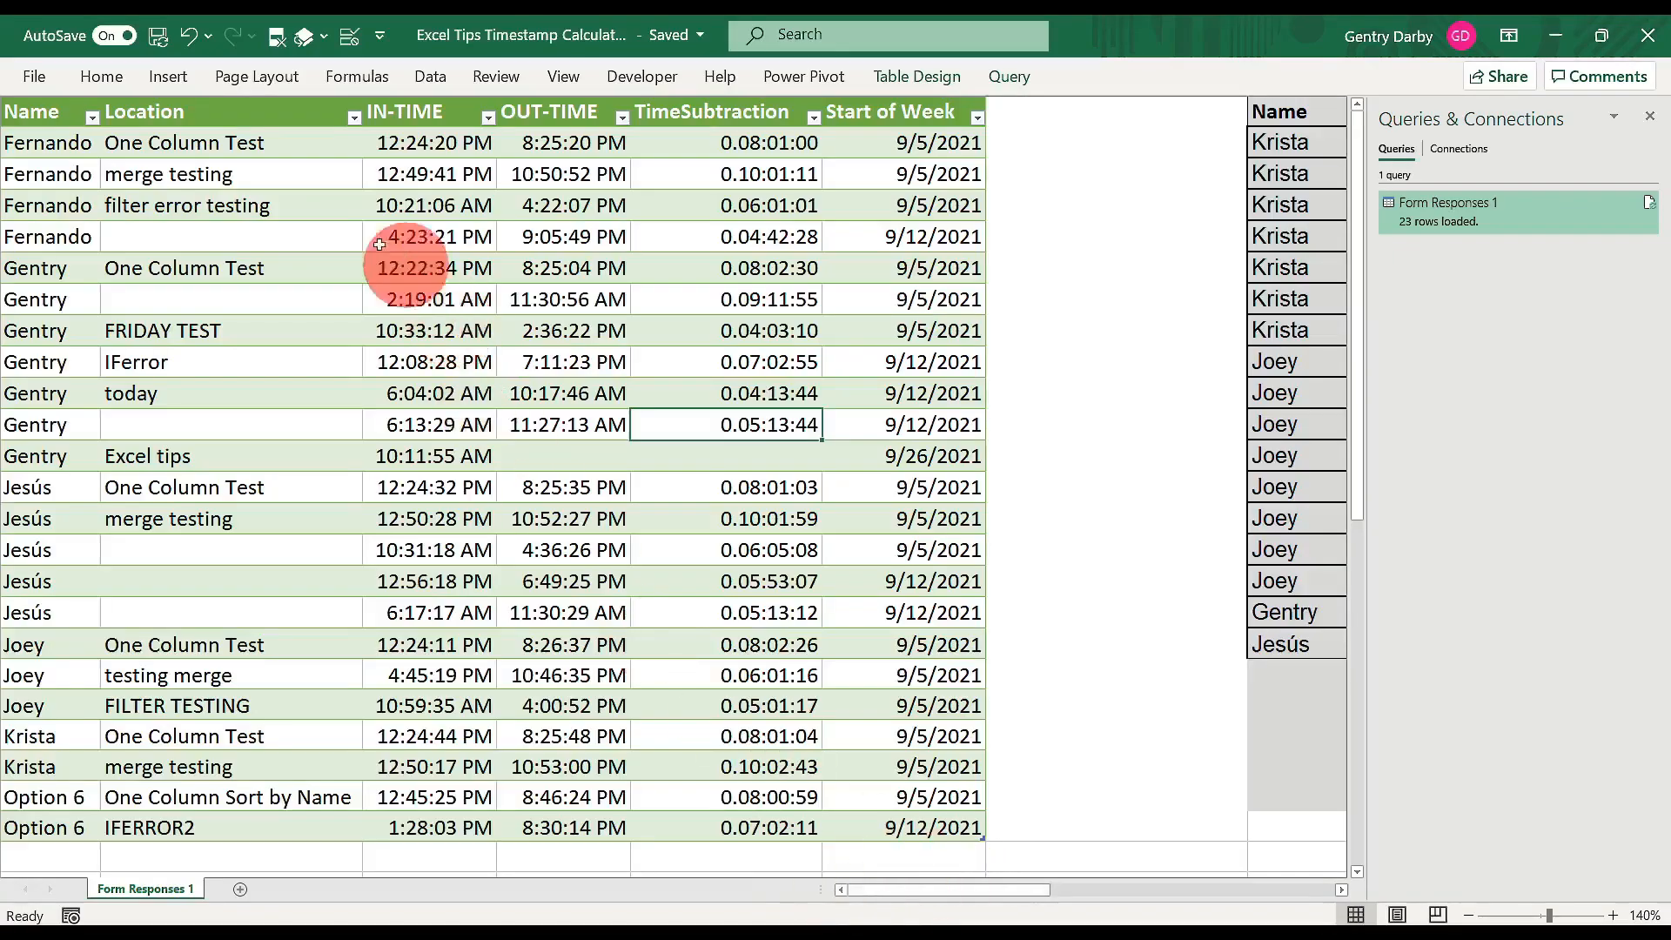